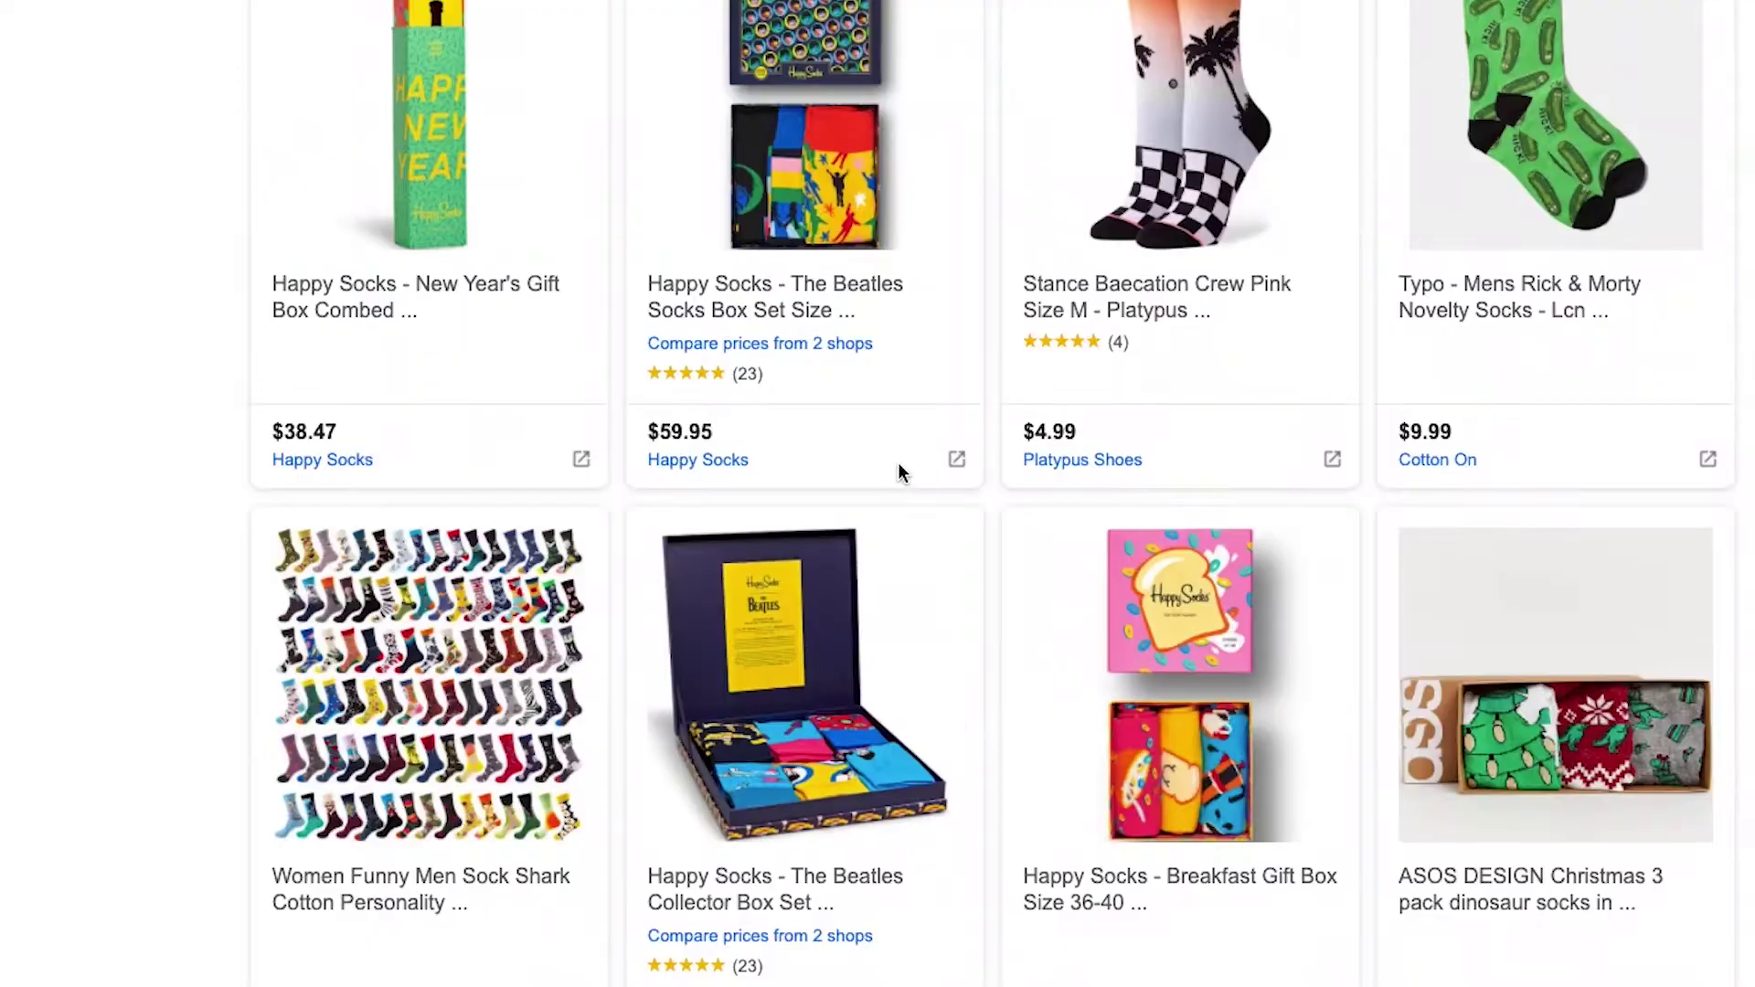
Step: Scroll through Google Shopping results for socks, tools and desks, noting the star ratings under listings
{"action": "scroll", "coordinate": [897, 462], "scroll_direction": "down", "scroll_amount": 20}
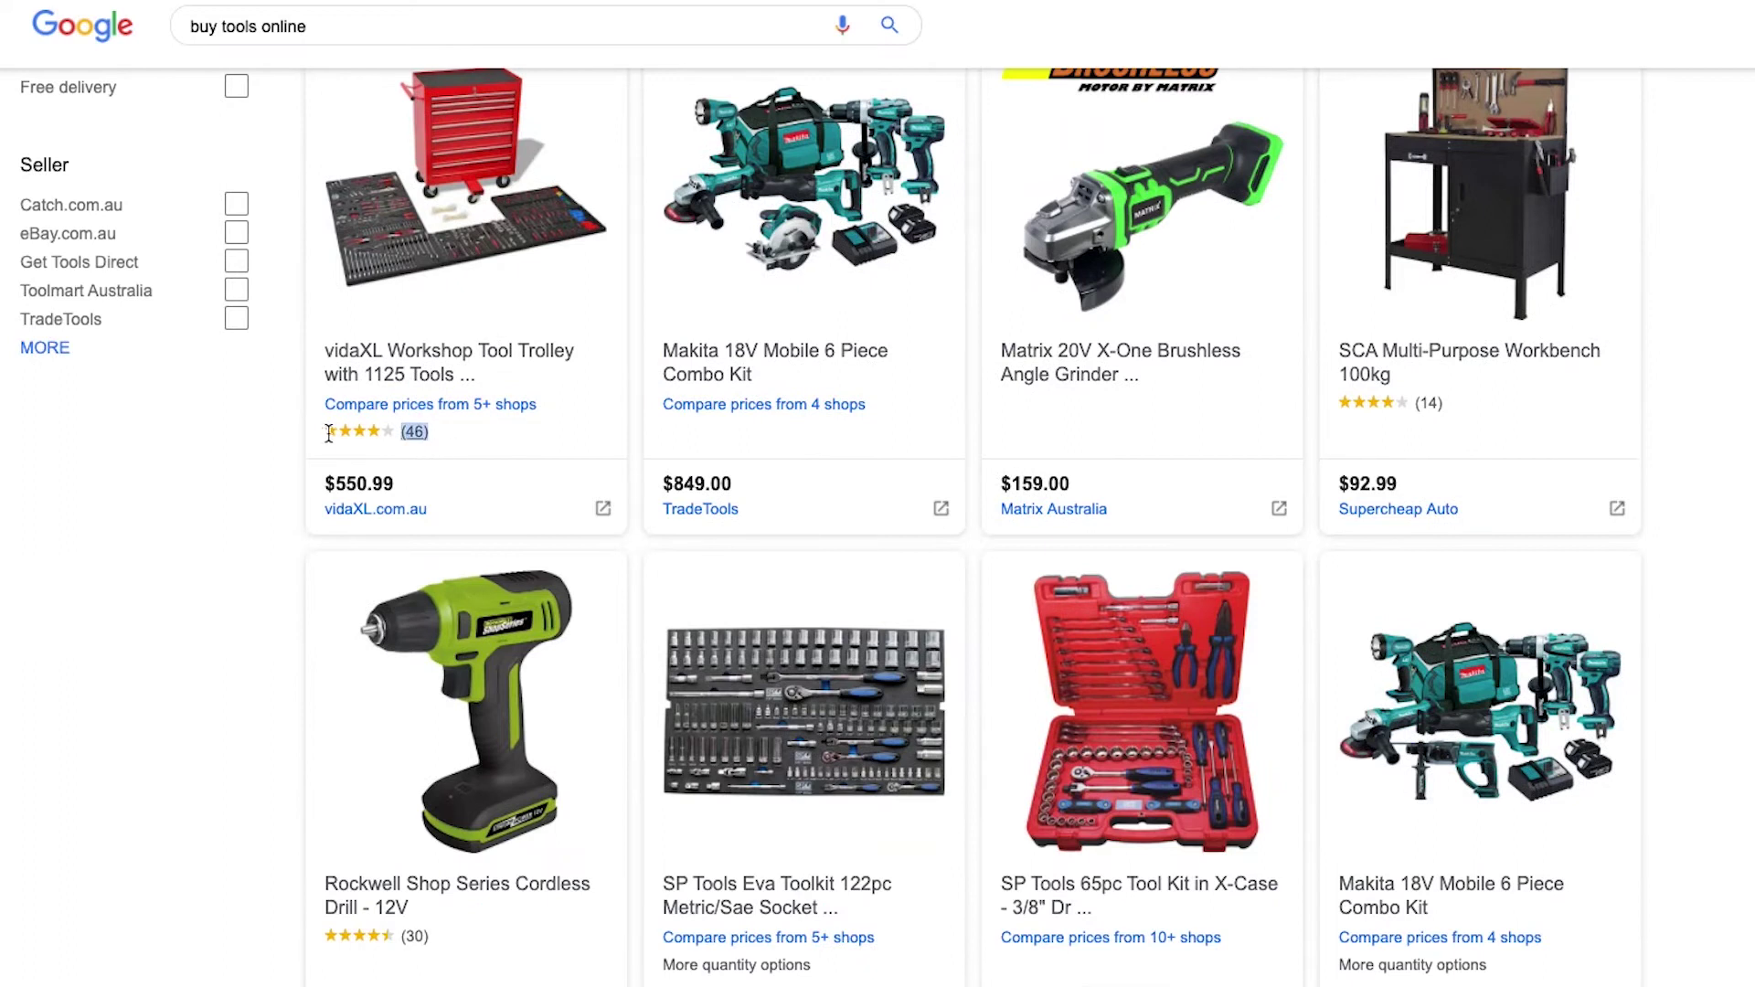
{"action": "scroll", "coordinate": [913, 469], "scroll_direction": "down", "scroll_amount": 13}
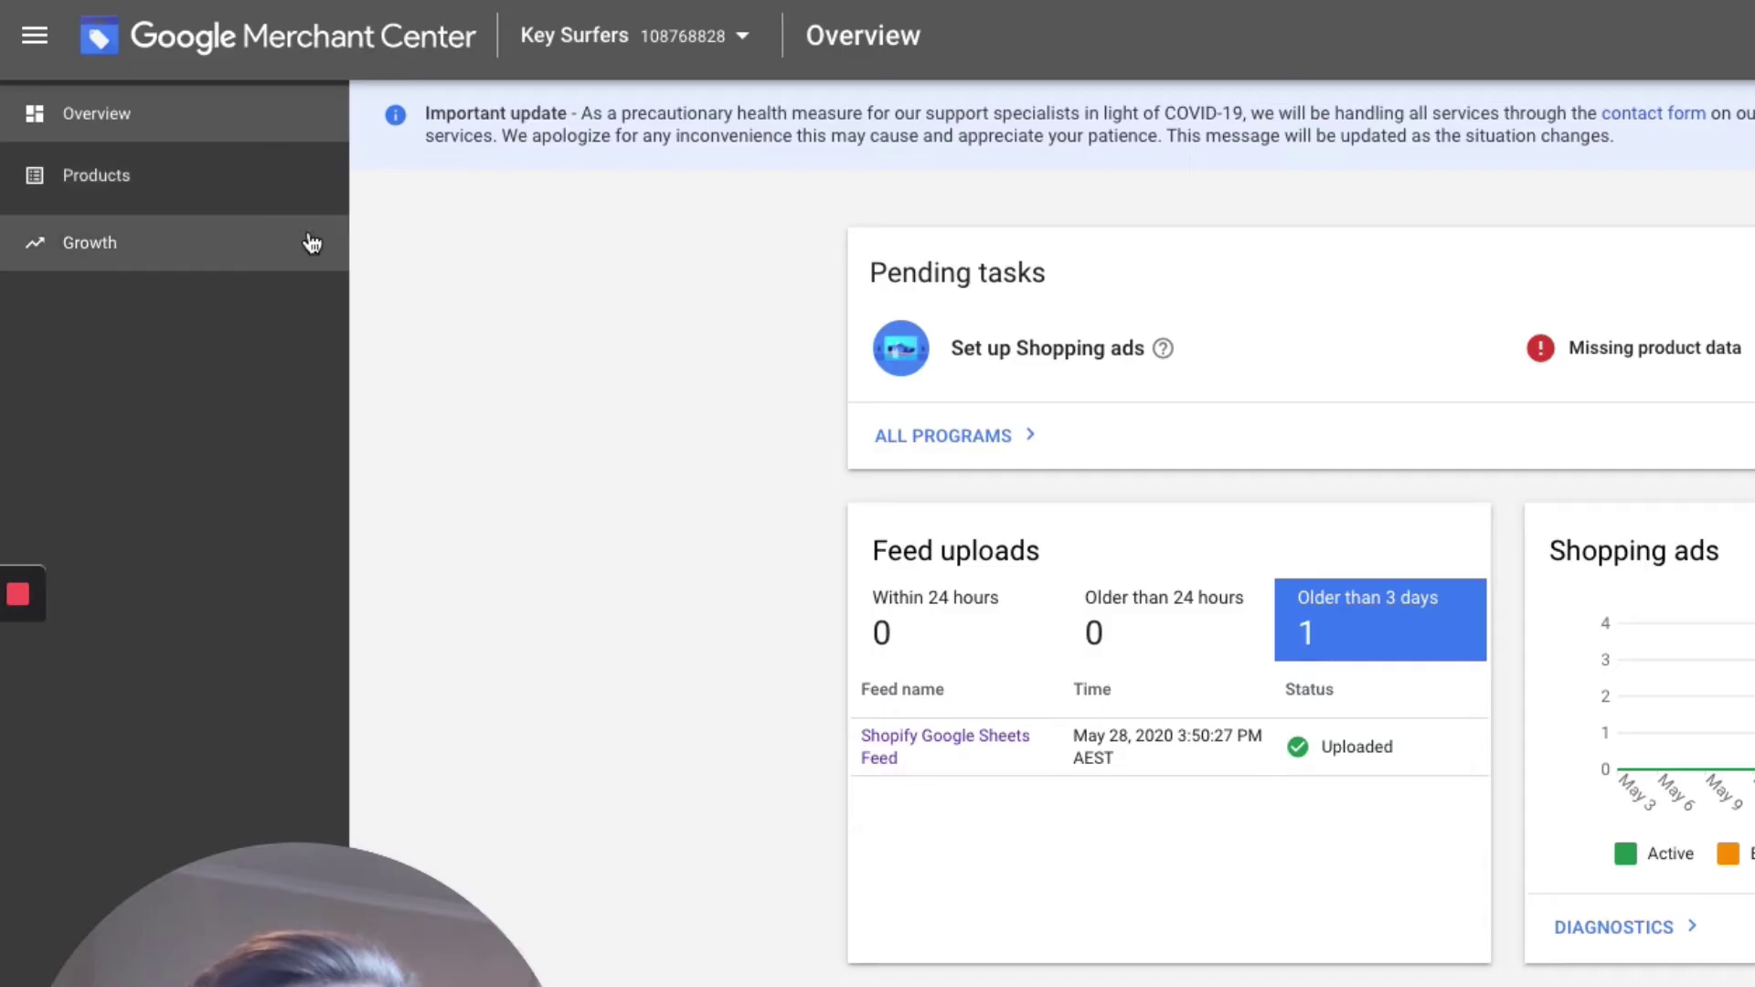
Step: Go to Growth > Manage programs and scroll down to the Product Ratings card
{"action": "left_click", "coordinate": [211, 166]}
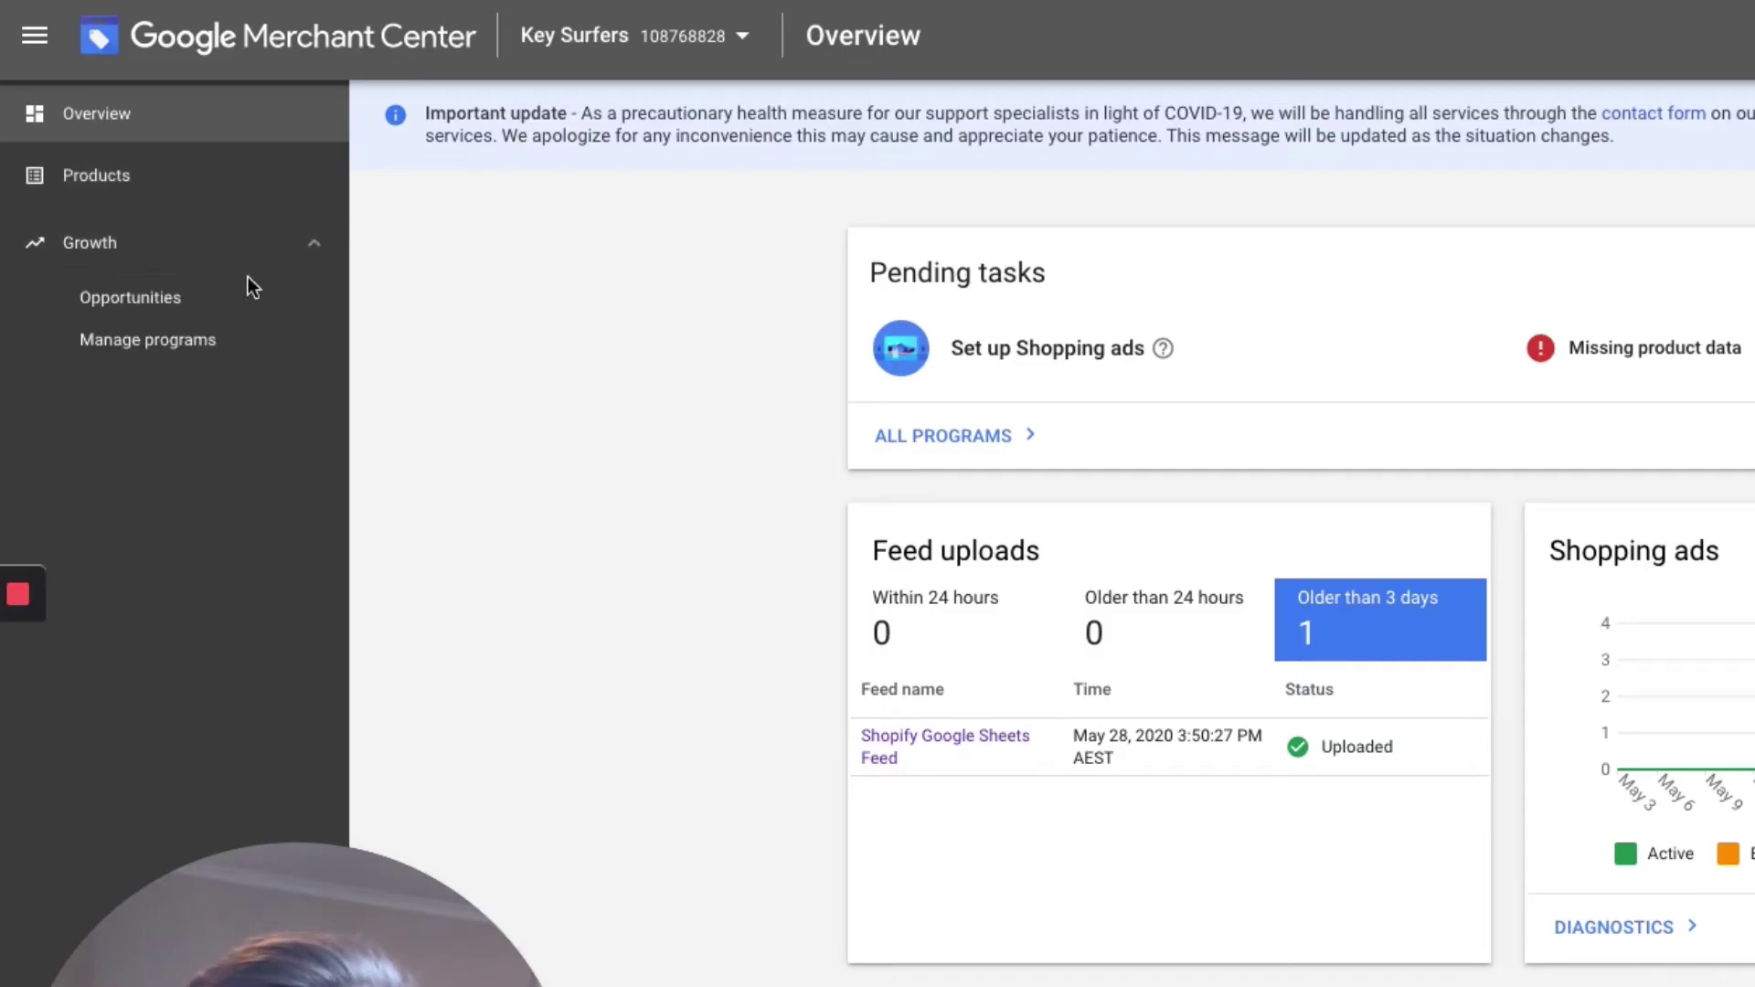
{"action": "left_click", "coordinate": [173, 344]}
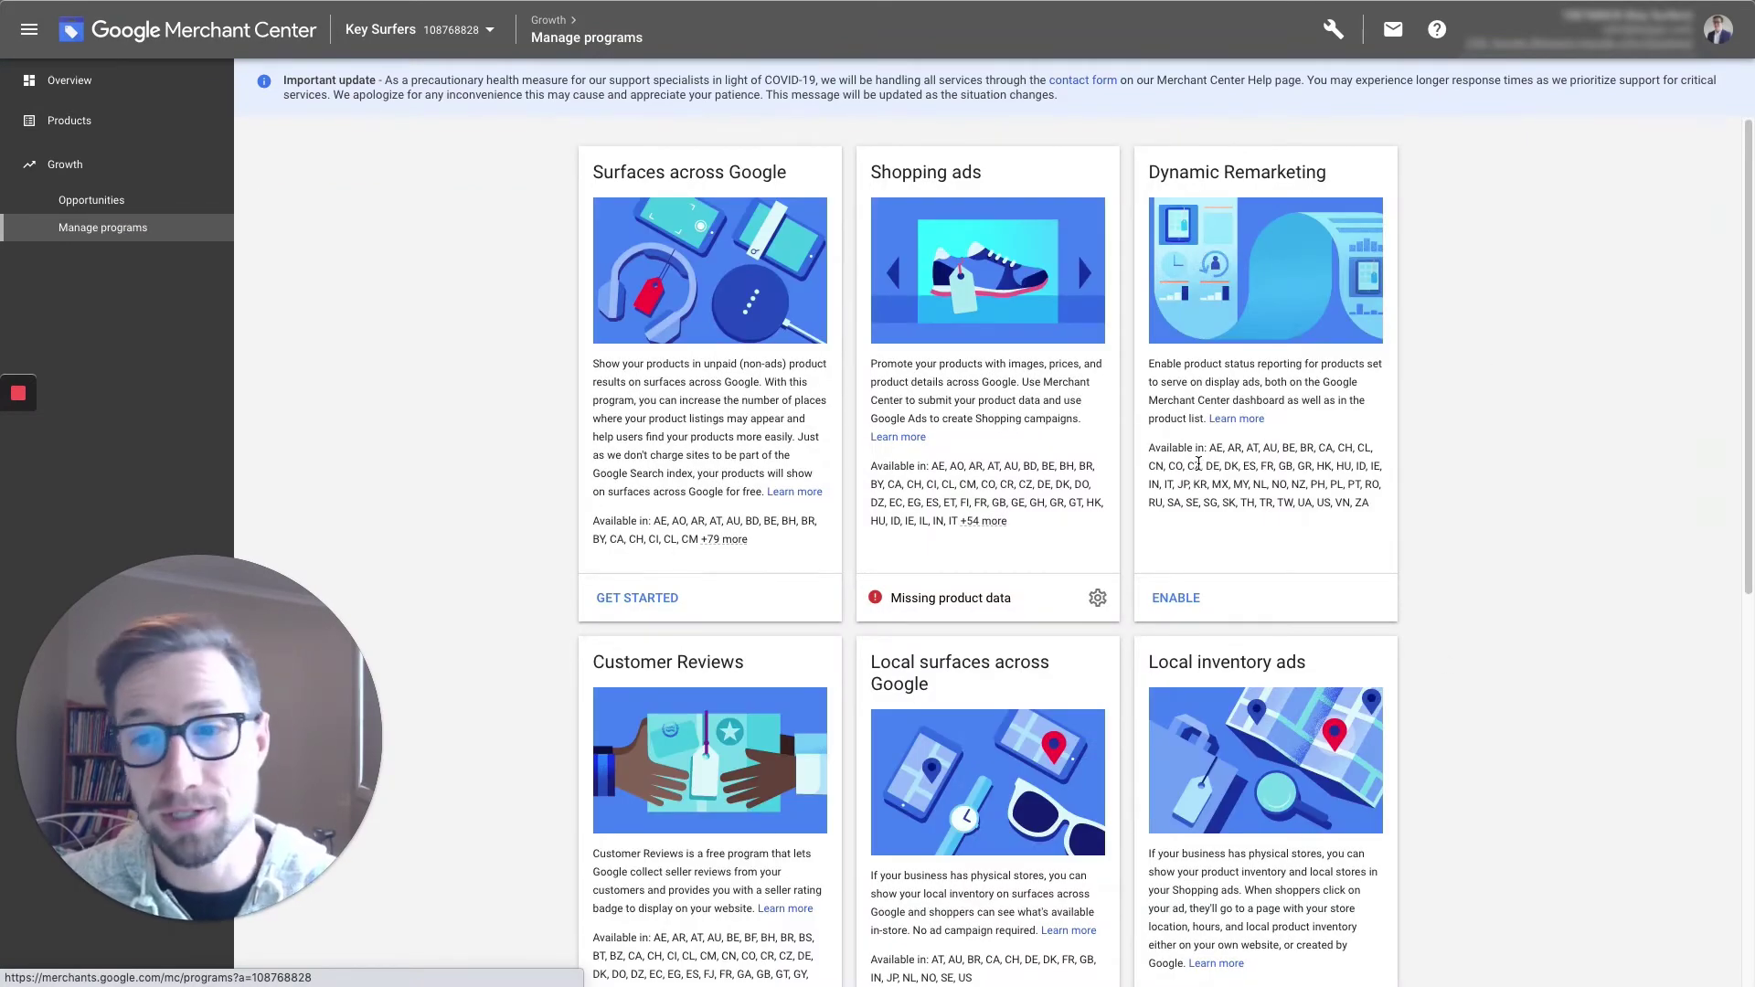
{"action": "scroll", "coordinate": [1179, 466], "scroll_direction": "down", "scroll_amount": 8}
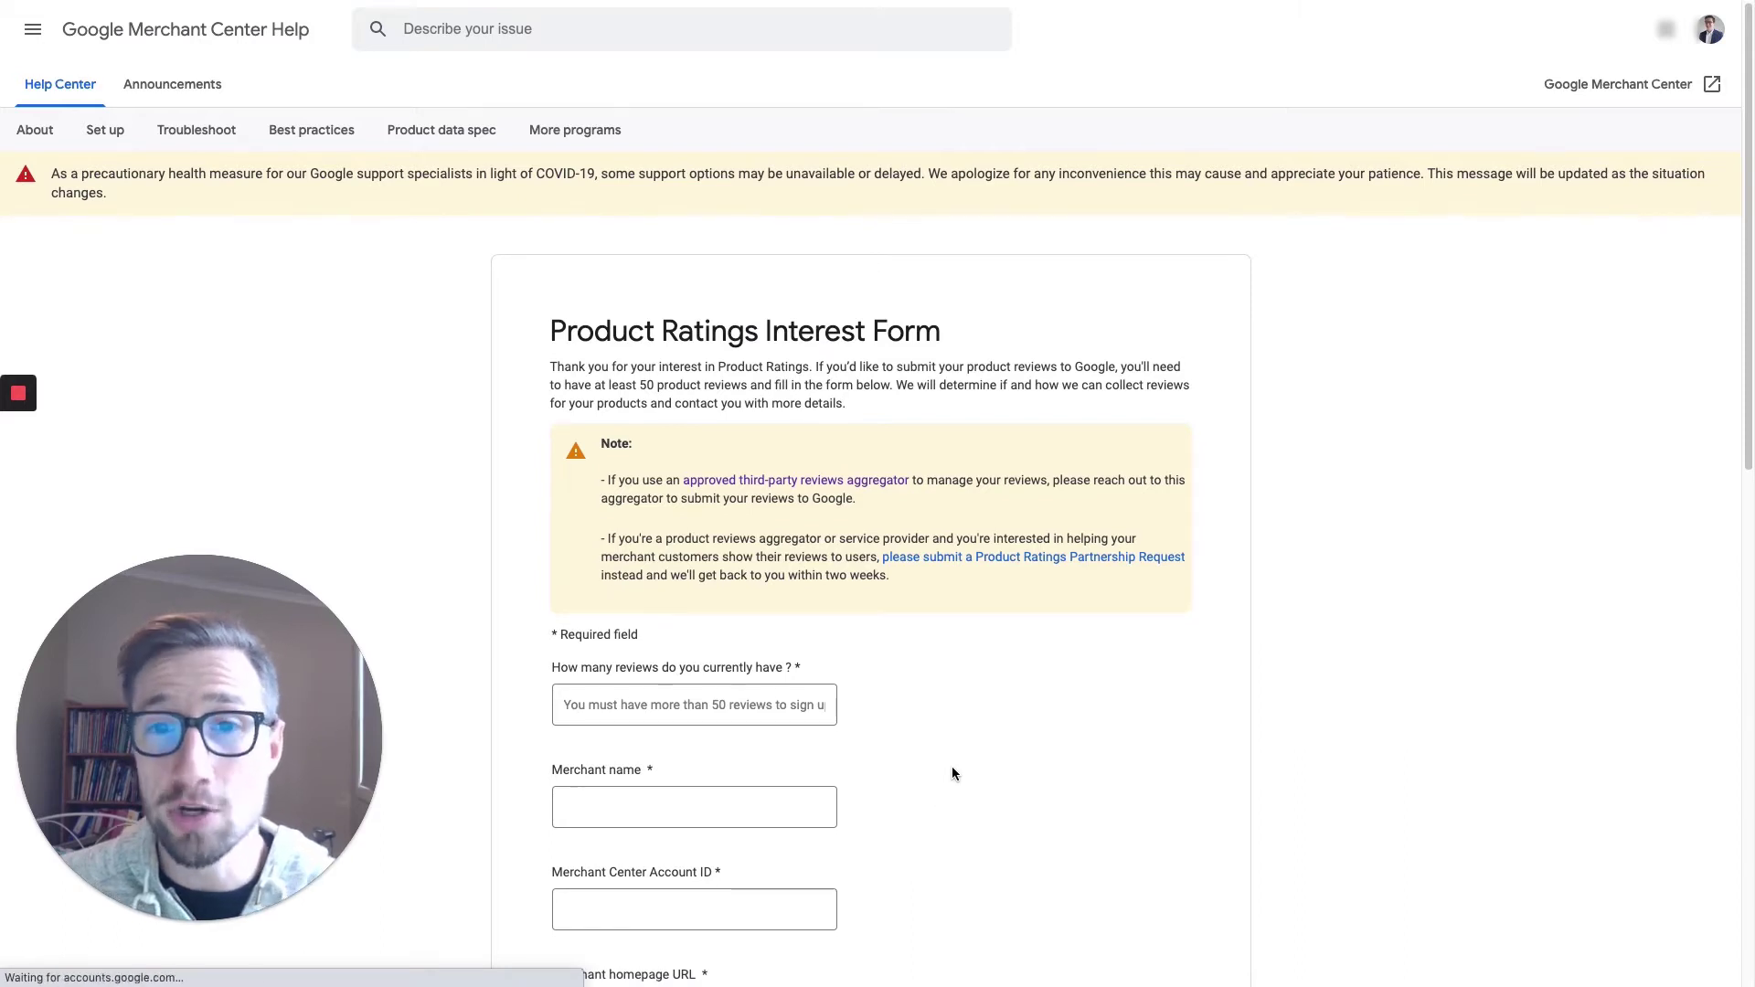
{"action": "scroll", "coordinate": [951, 766], "scroll_direction": "down", "scroll_amount": 1}
{"action": "scroll", "coordinate": [949, 765], "scroll_direction": "down", "scroll_amount": 1}
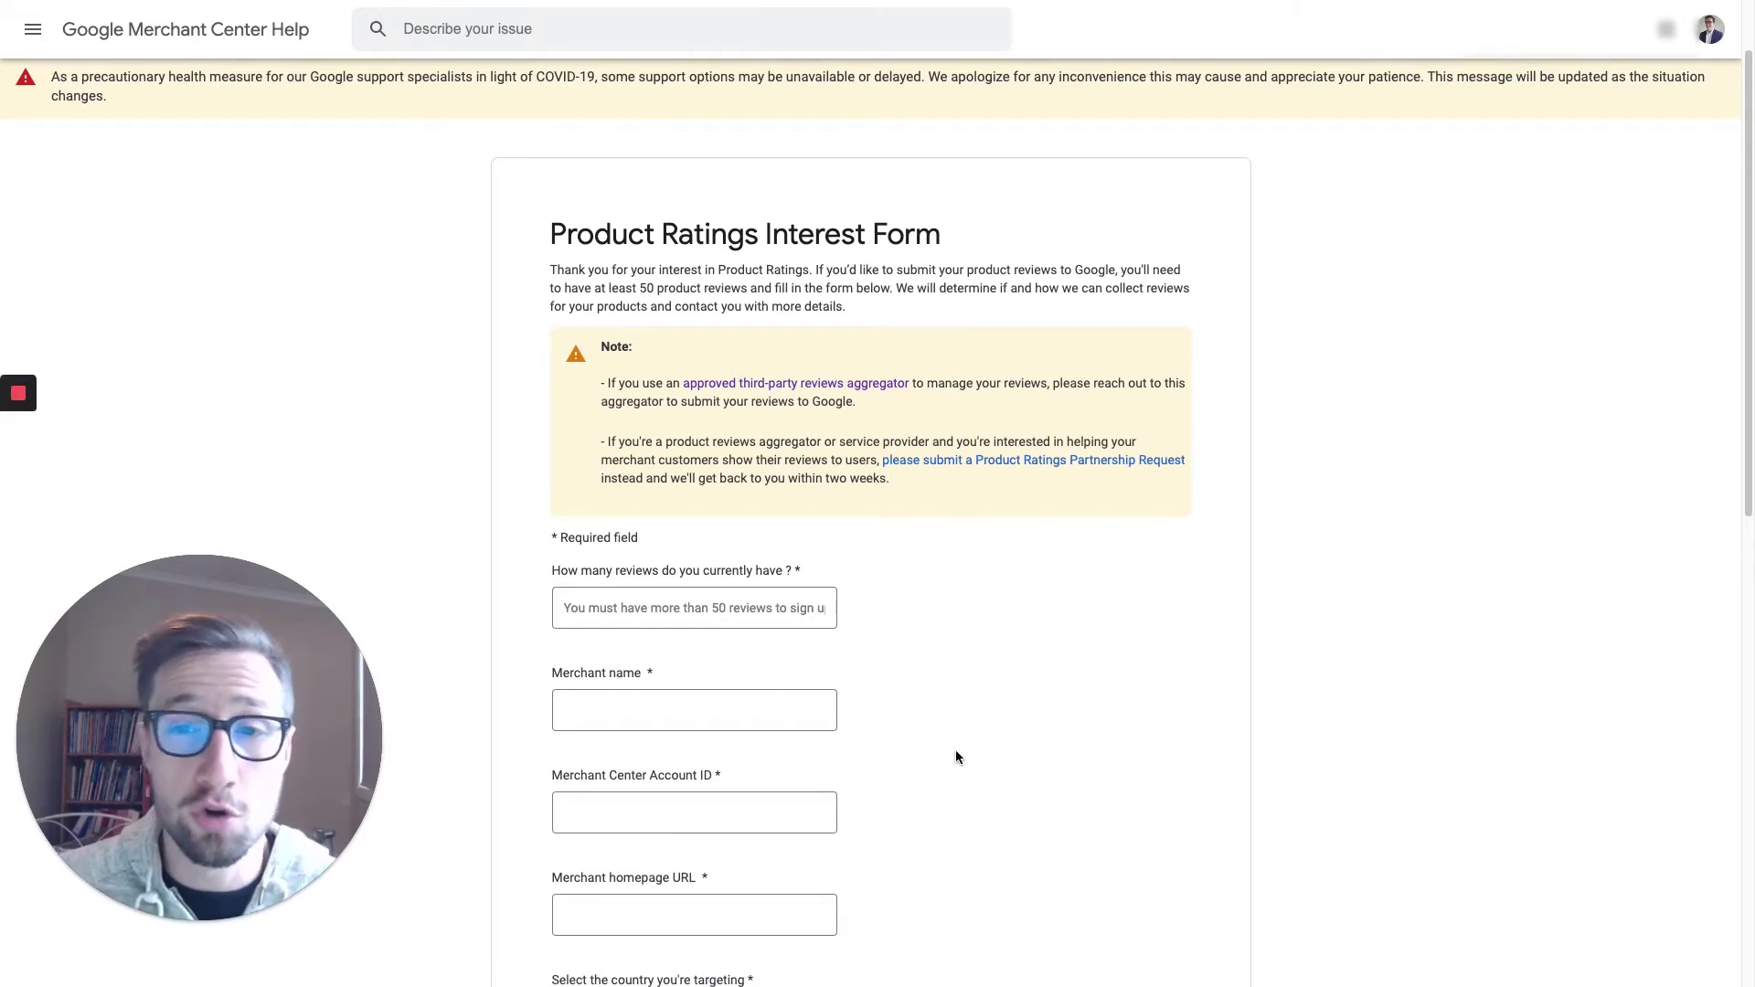
{"action": "left_click", "coordinate": [756, 609]}
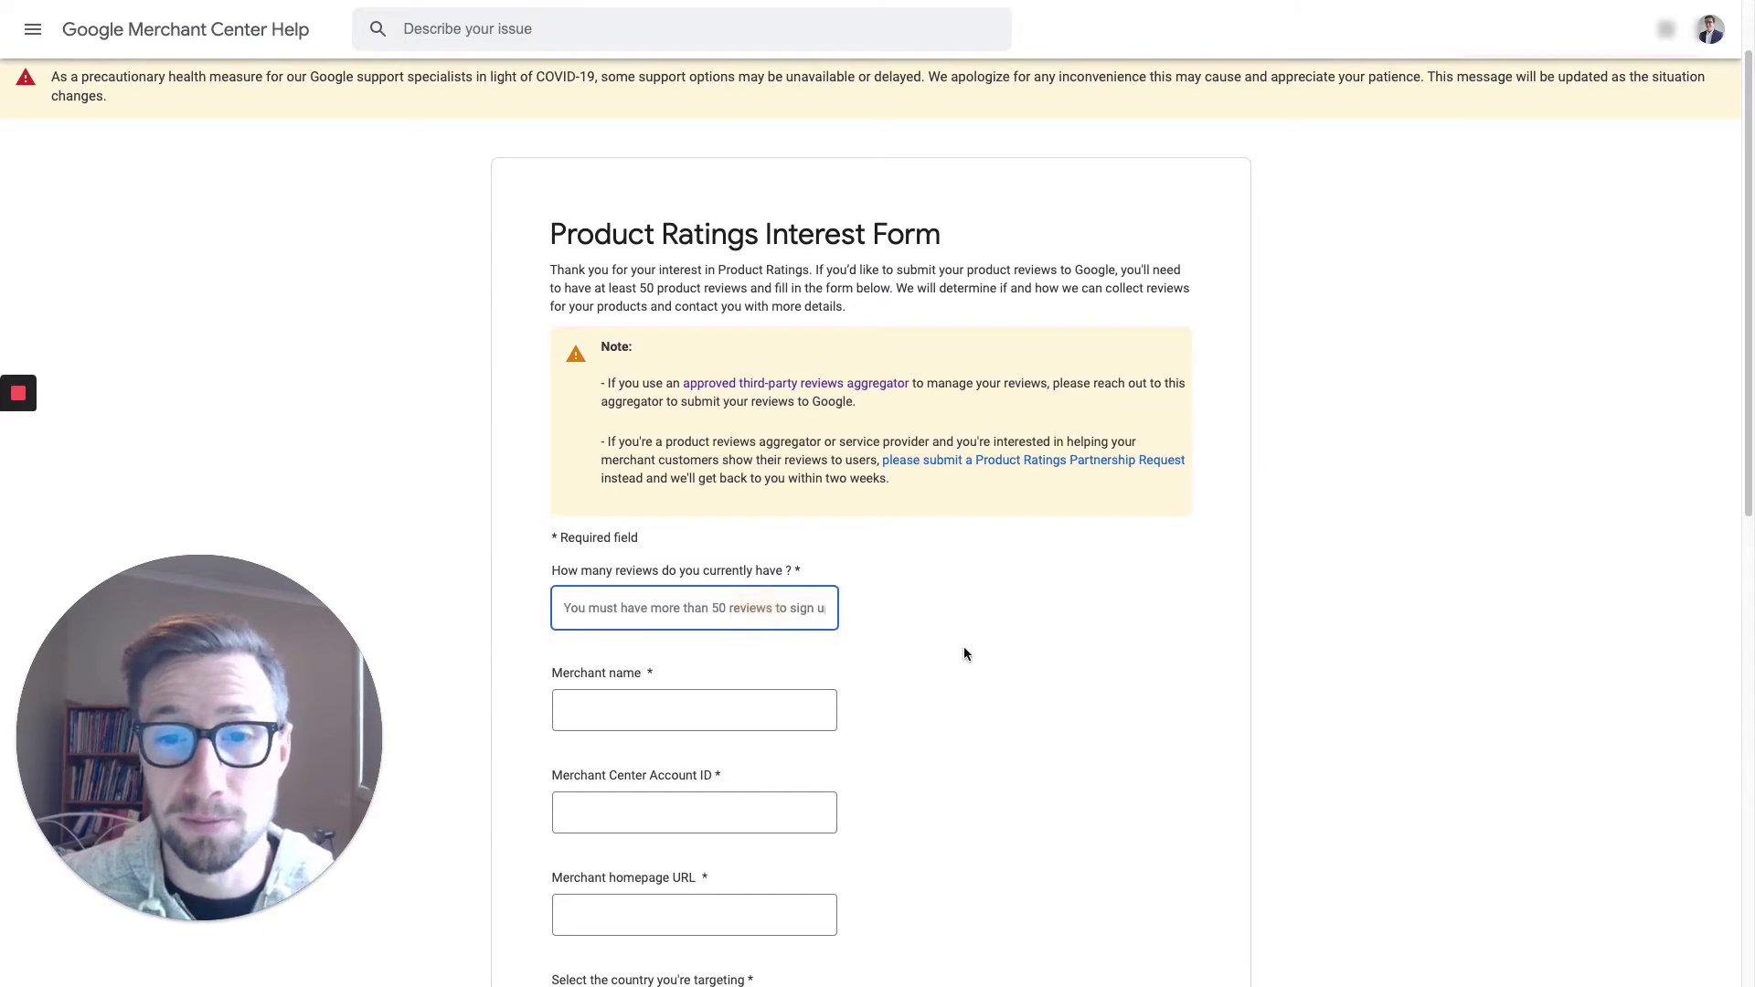
{"action": "scroll", "coordinate": [963, 651], "scroll_direction": "down", "scroll_amount": 1}
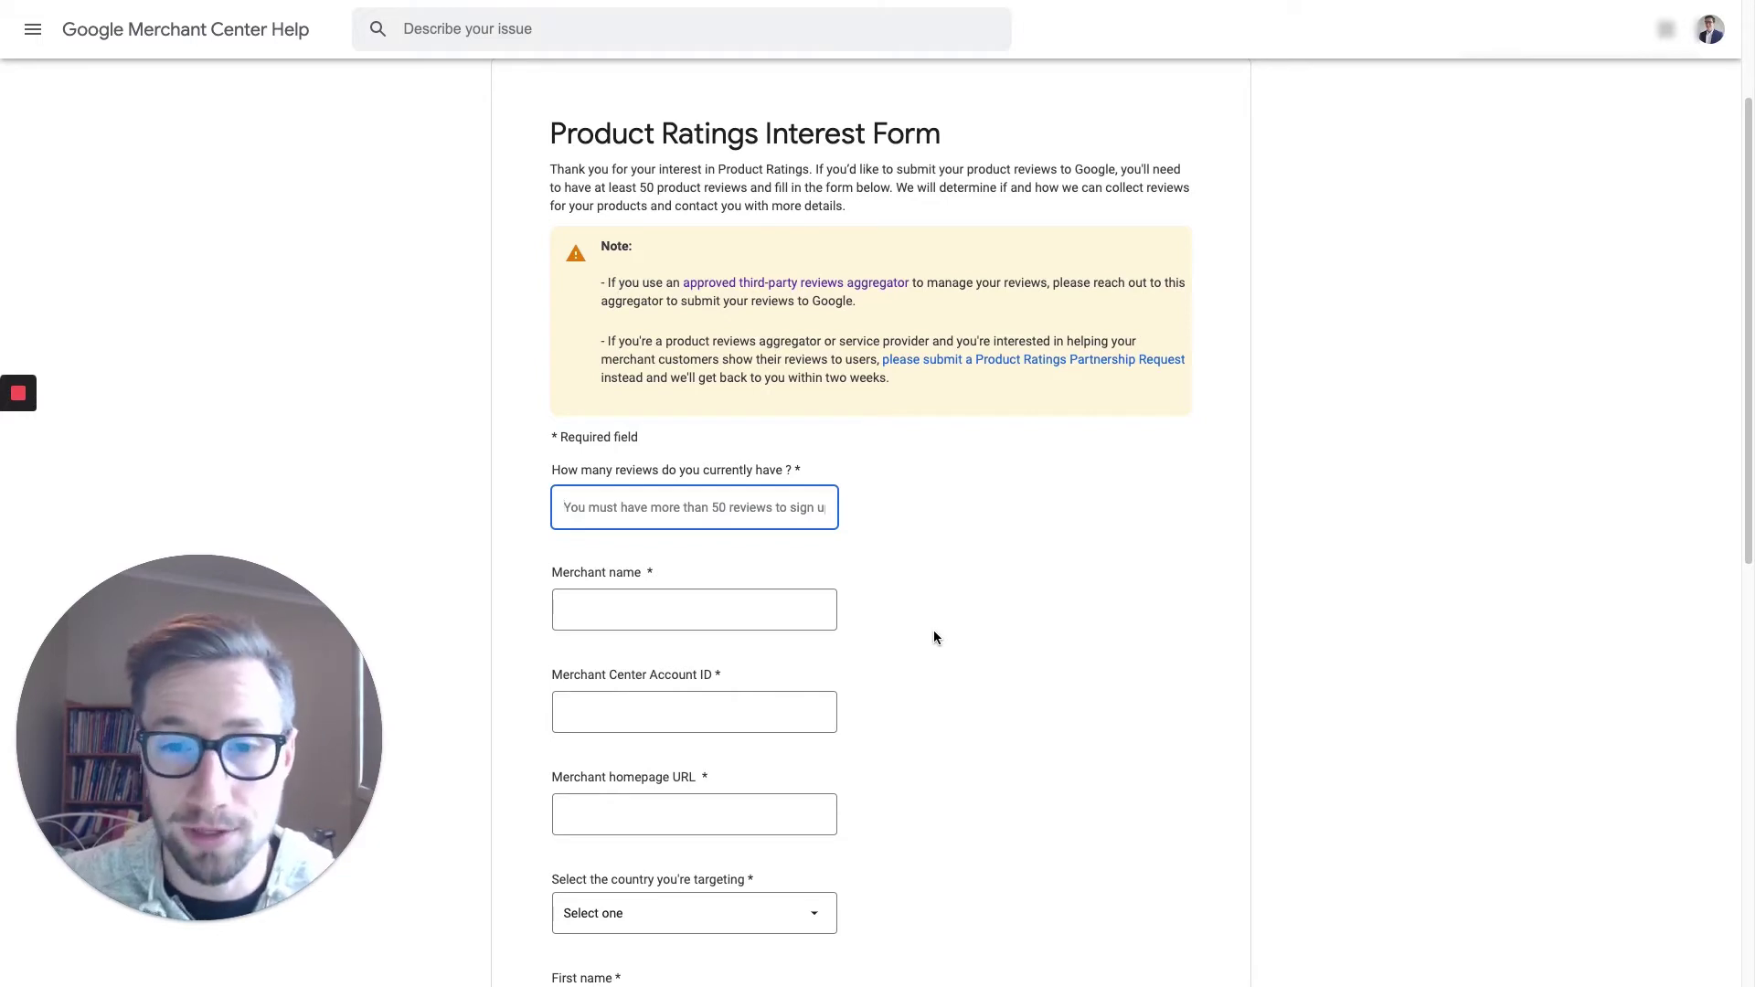
{"action": "scroll", "coordinate": [823, 585], "scroll_direction": "down", "scroll_amount": 1}
{"action": "left_click", "coordinate": [711, 500]}
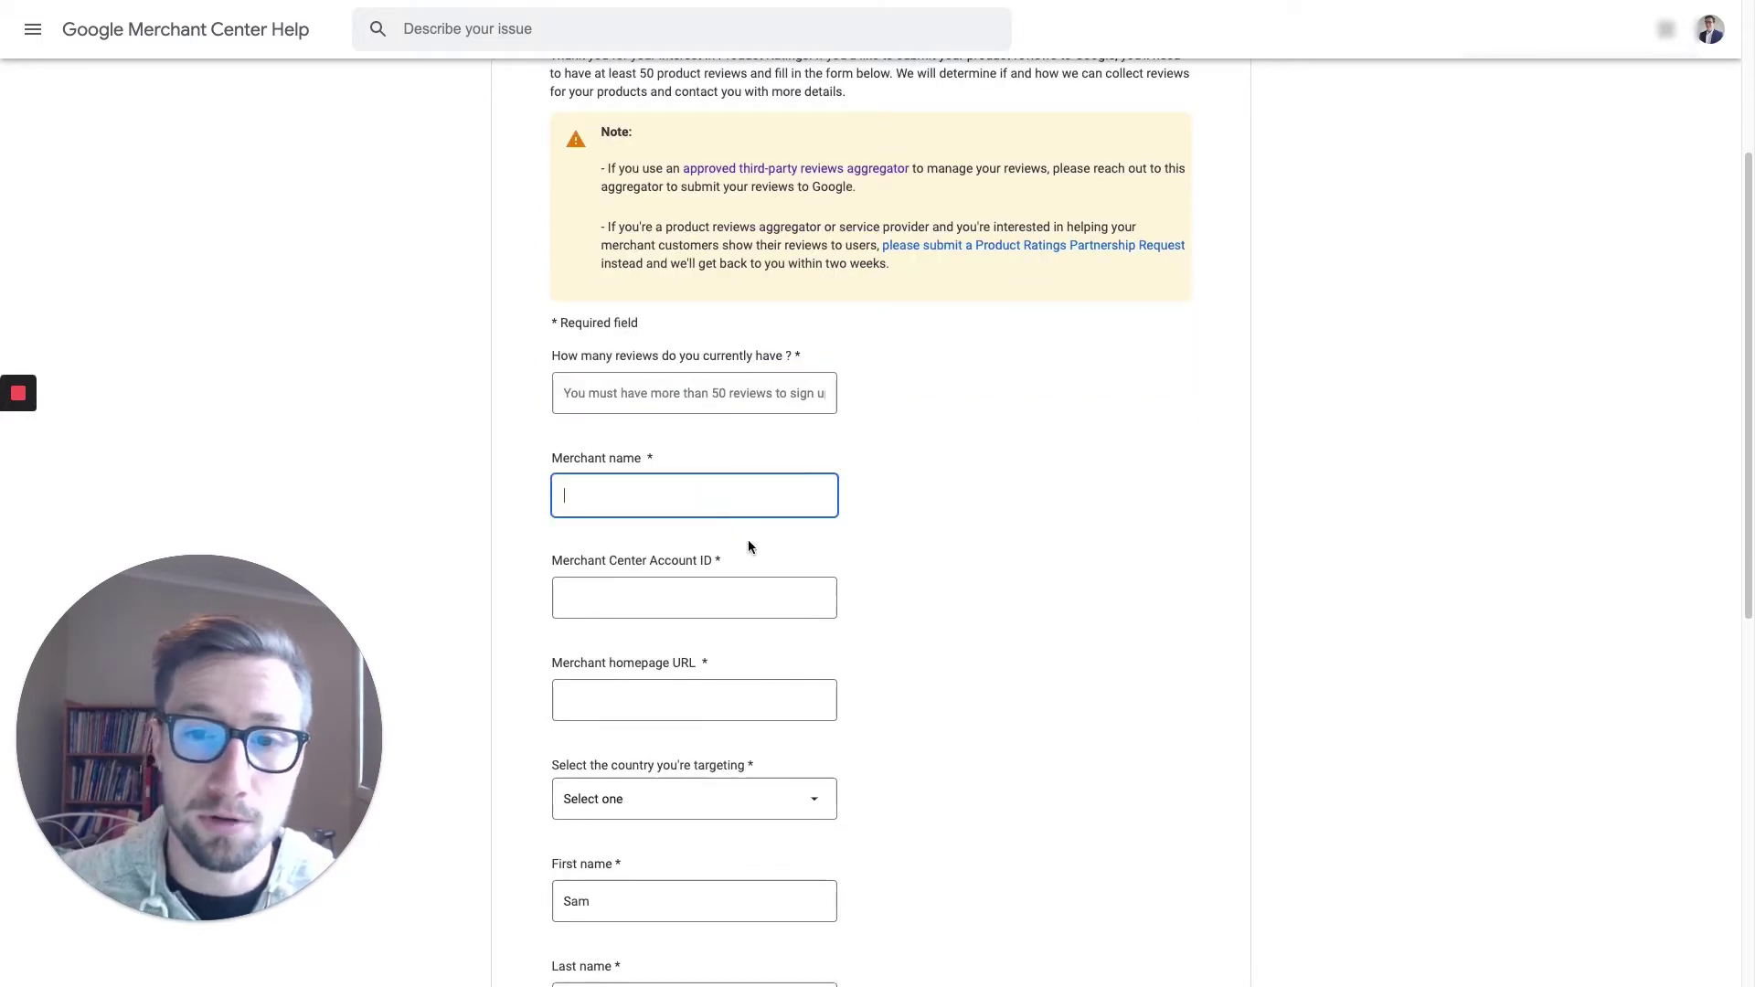
{"action": "left_click", "coordinate": [743, 596]}
{"action": "scroll", "coordinate": [738, 601], "scroll_direction": "down", "scroll_amount": 1}
{"action": "left_click", "coordinate": [737, 574]}
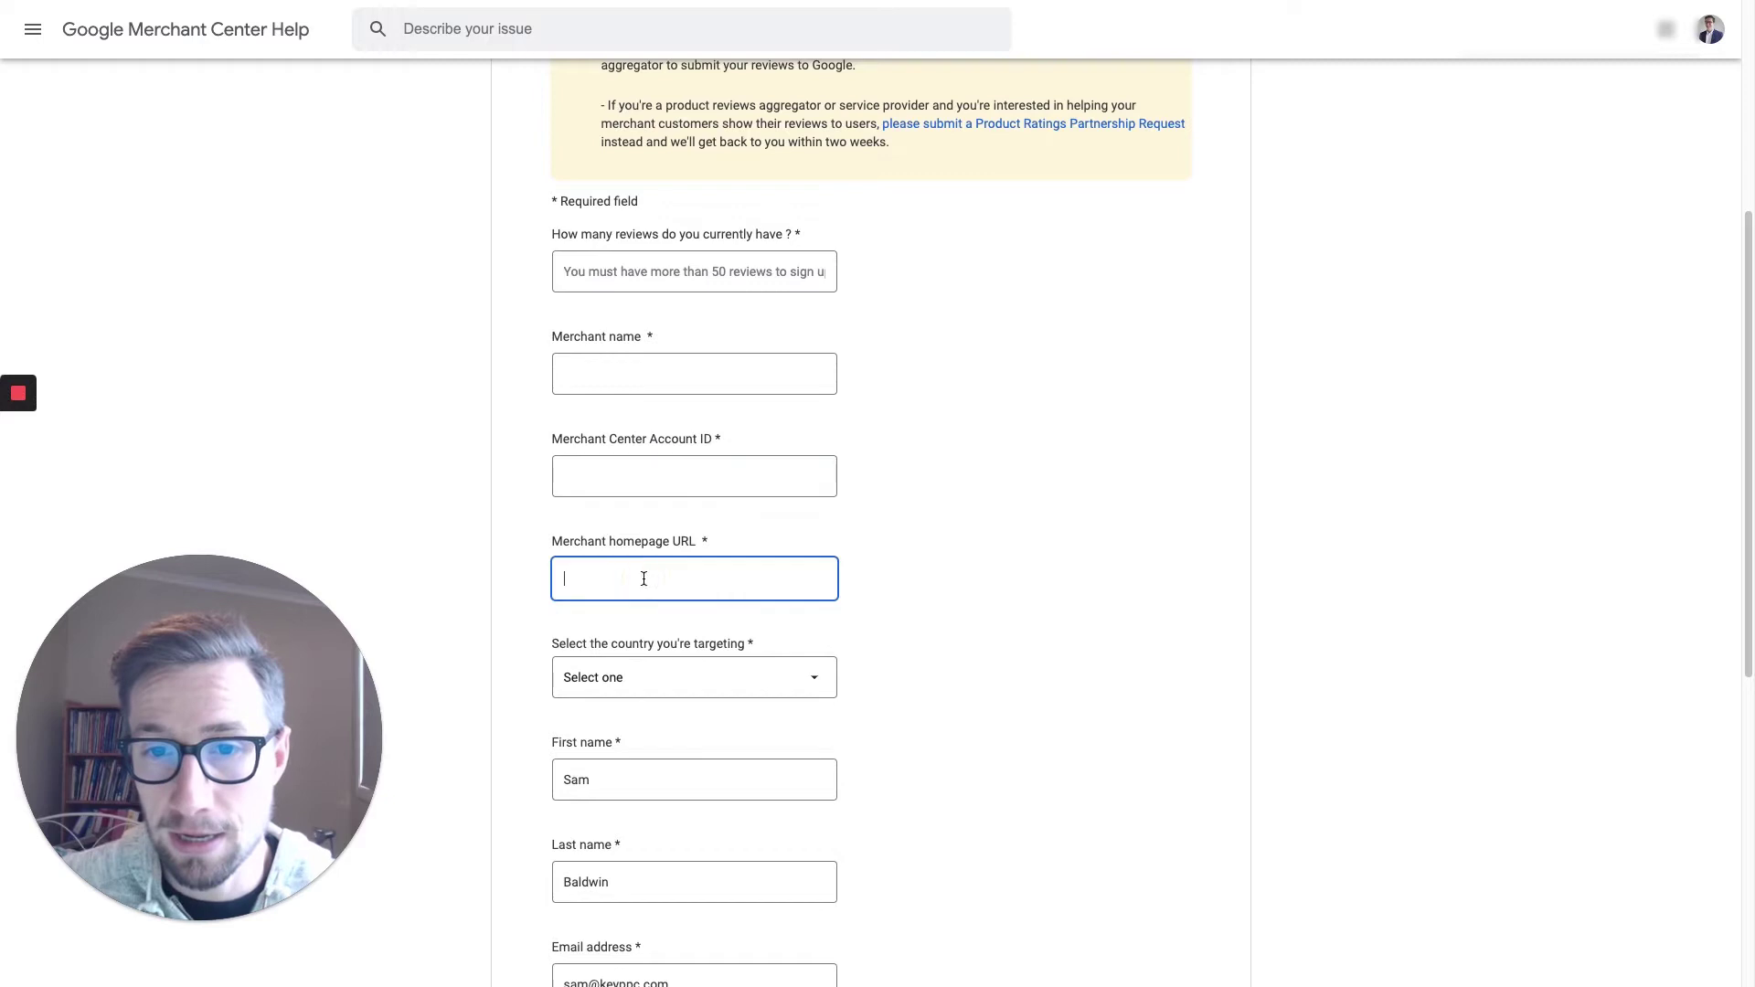
{"action": "scroll", "coordinate": [749, 576], "scroll_direction": "down", "scroll_amount": 2}
{"action": "scroll", "coordinate": [696, 419], "scroll_direction": "down", "scroll_amount": 1}
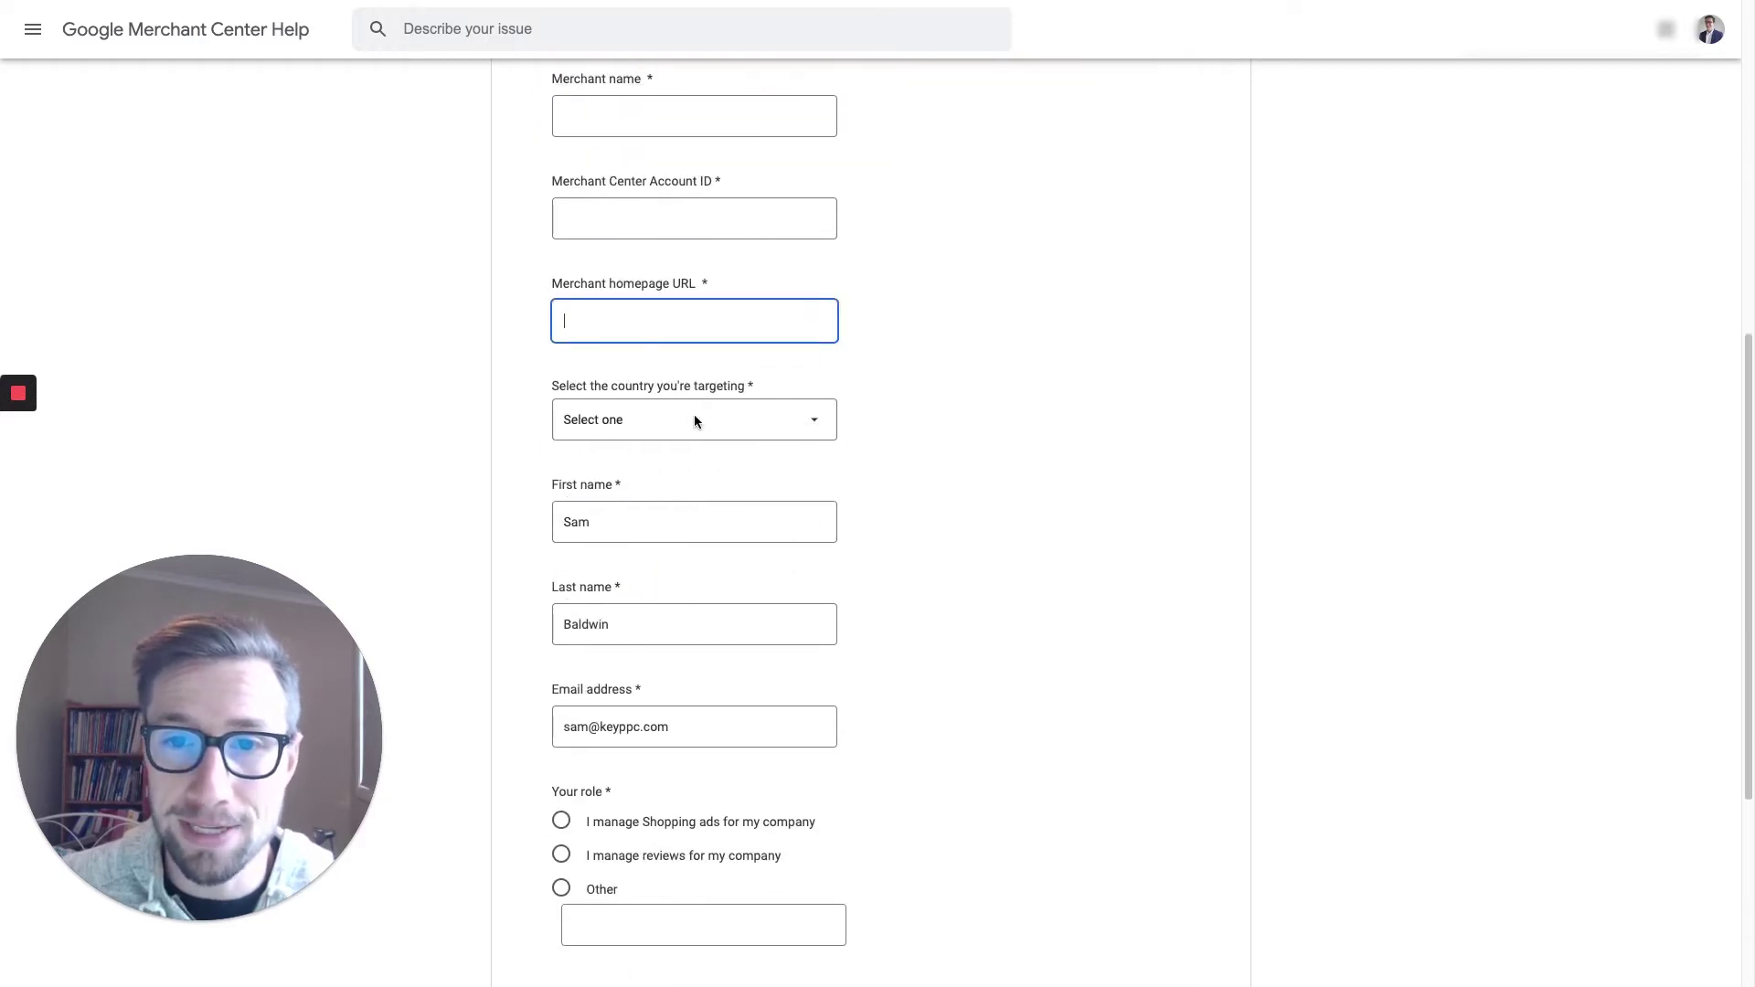
{"action": "left_click", "coordinate": [679, 517]}
{"action": "scroll", "coordinate": [703, 534], "scroll_direction": "down", "scroll_amount": 2}
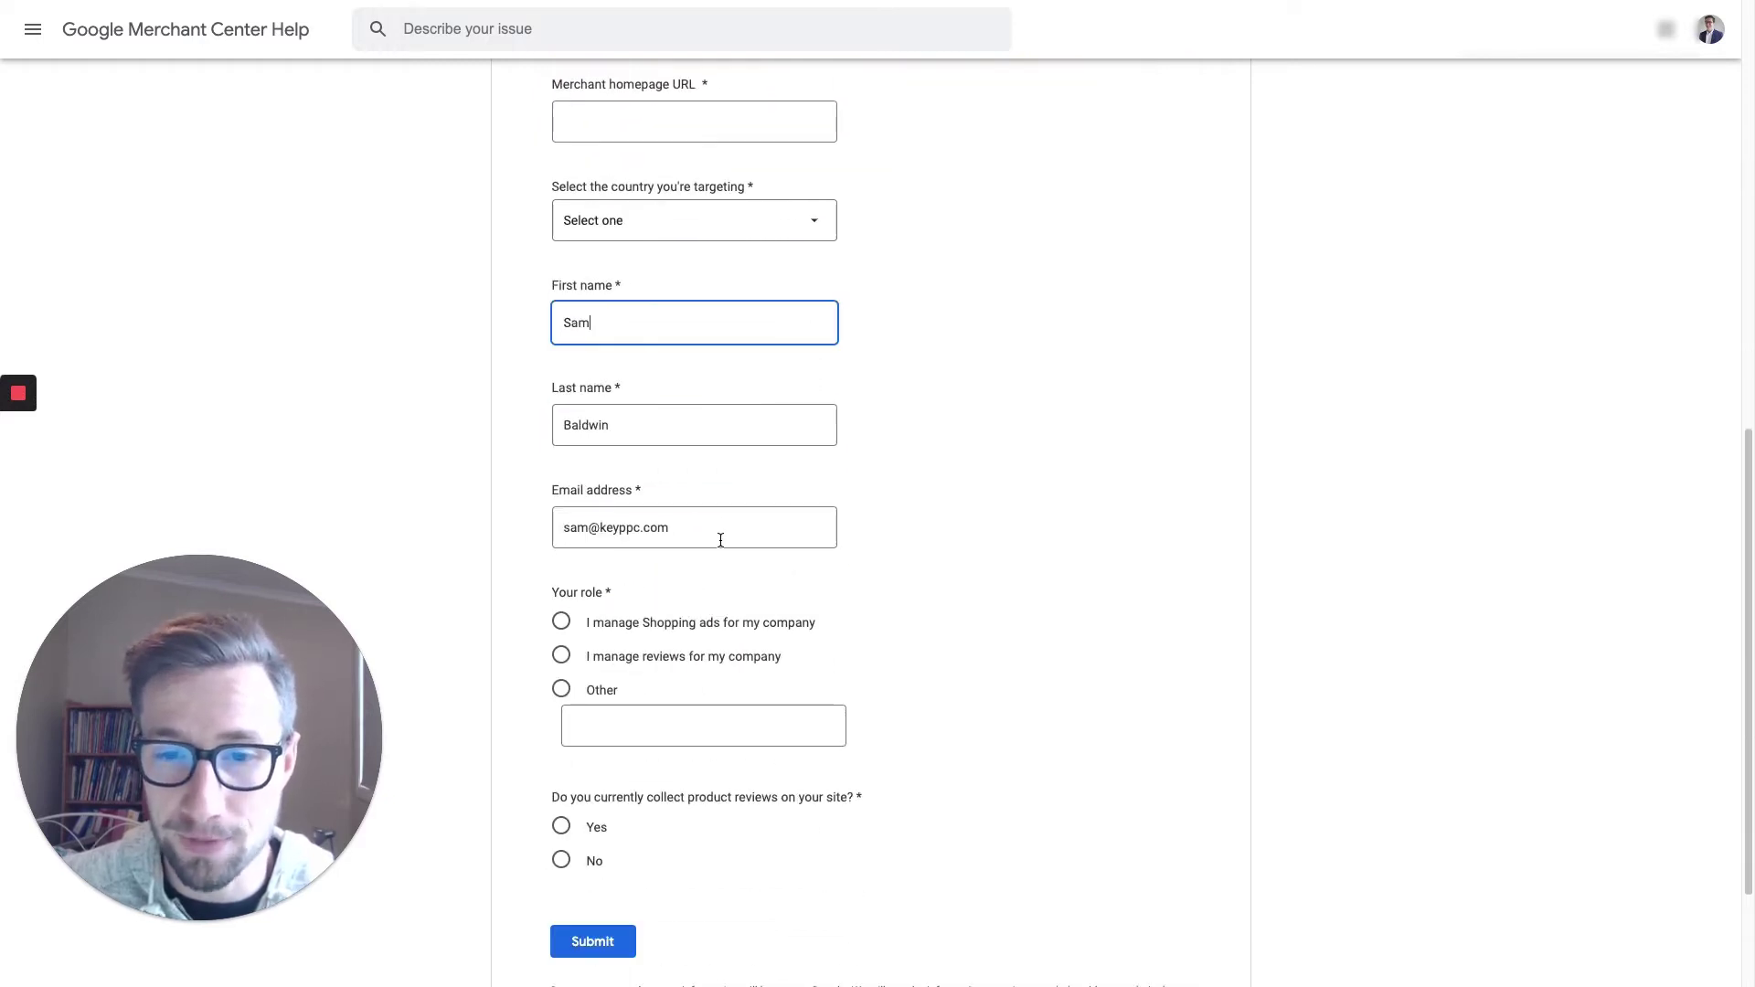
{"action": "scroll", "coordinate": [769, 543], "scroll_direction": "down", "scroll_amount": 1}
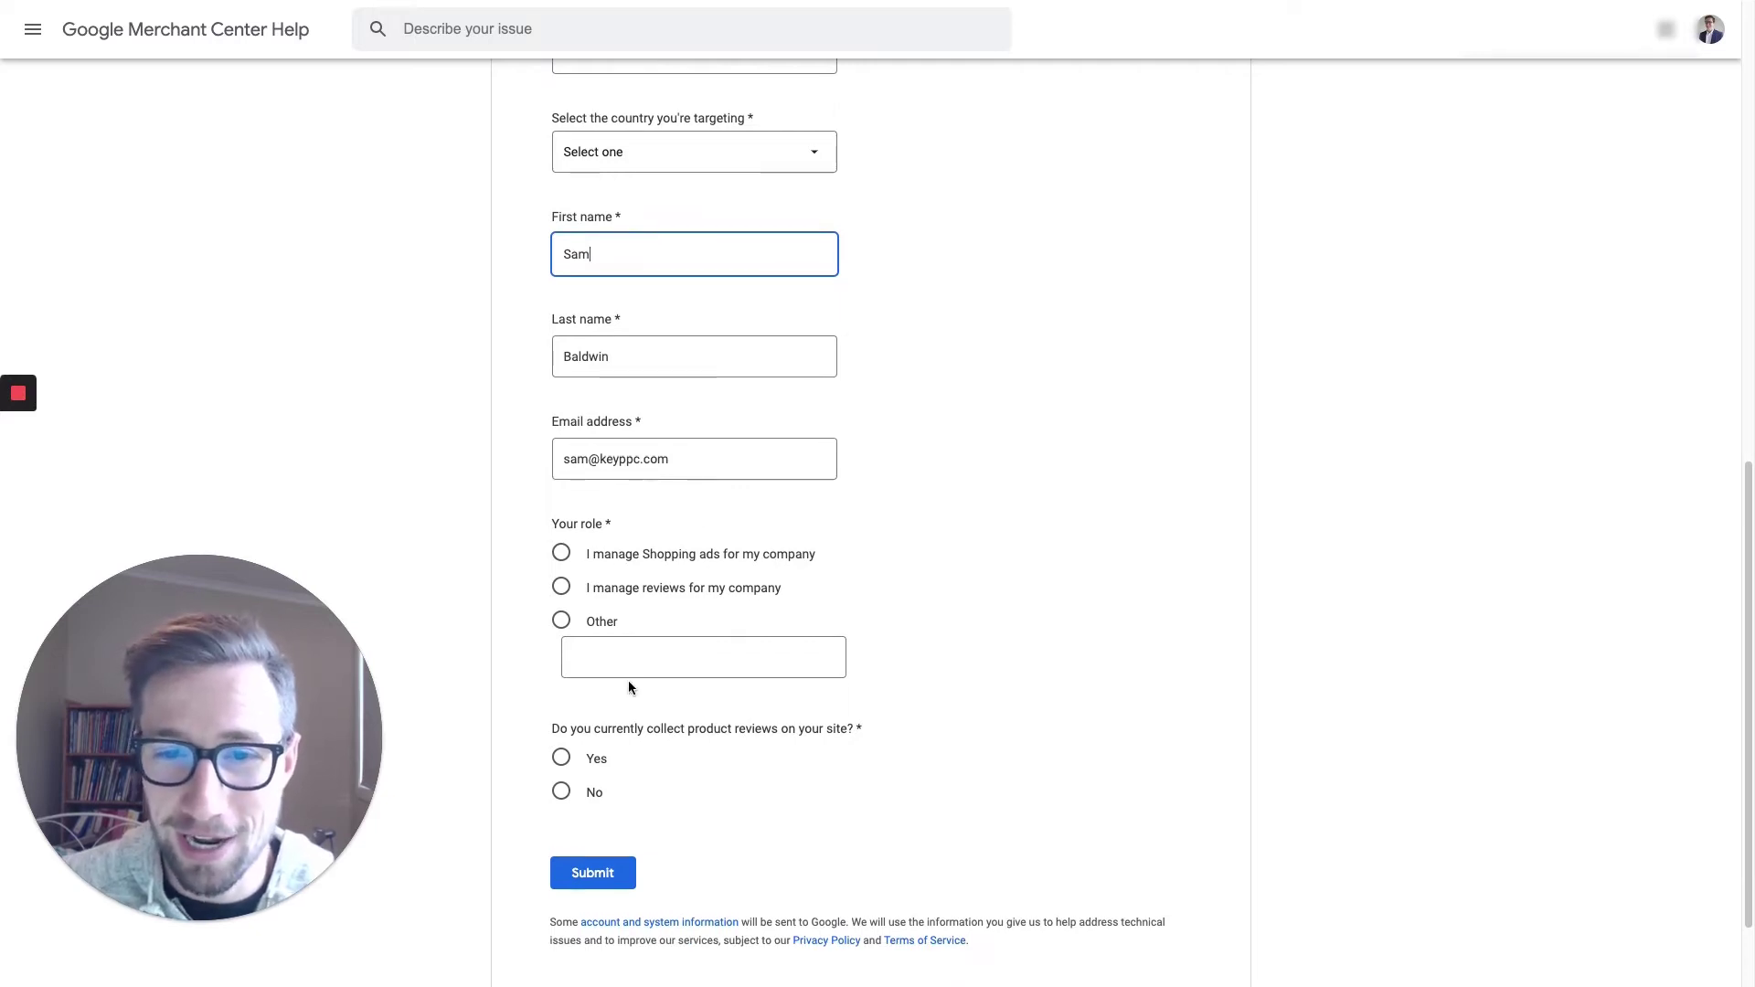
{"action": "scroll", "coordinate": [627, 685], "scroll_direction": "down", "scroll_amount": 1}
{"action": "left_click_drag", "start_coordinate": [803, 699], "coordinate": [868, 699]}
{"action": "left_click", "coordinate": [868, 699]}
{"action": "scroll", "coordinate": [700, 669], "scroll_direction": "up", "scroll_amount": 1}
{"action": "scroll", "coordinate": [953, 658], "scroll_direction": "up", "scroll_amount": 10}
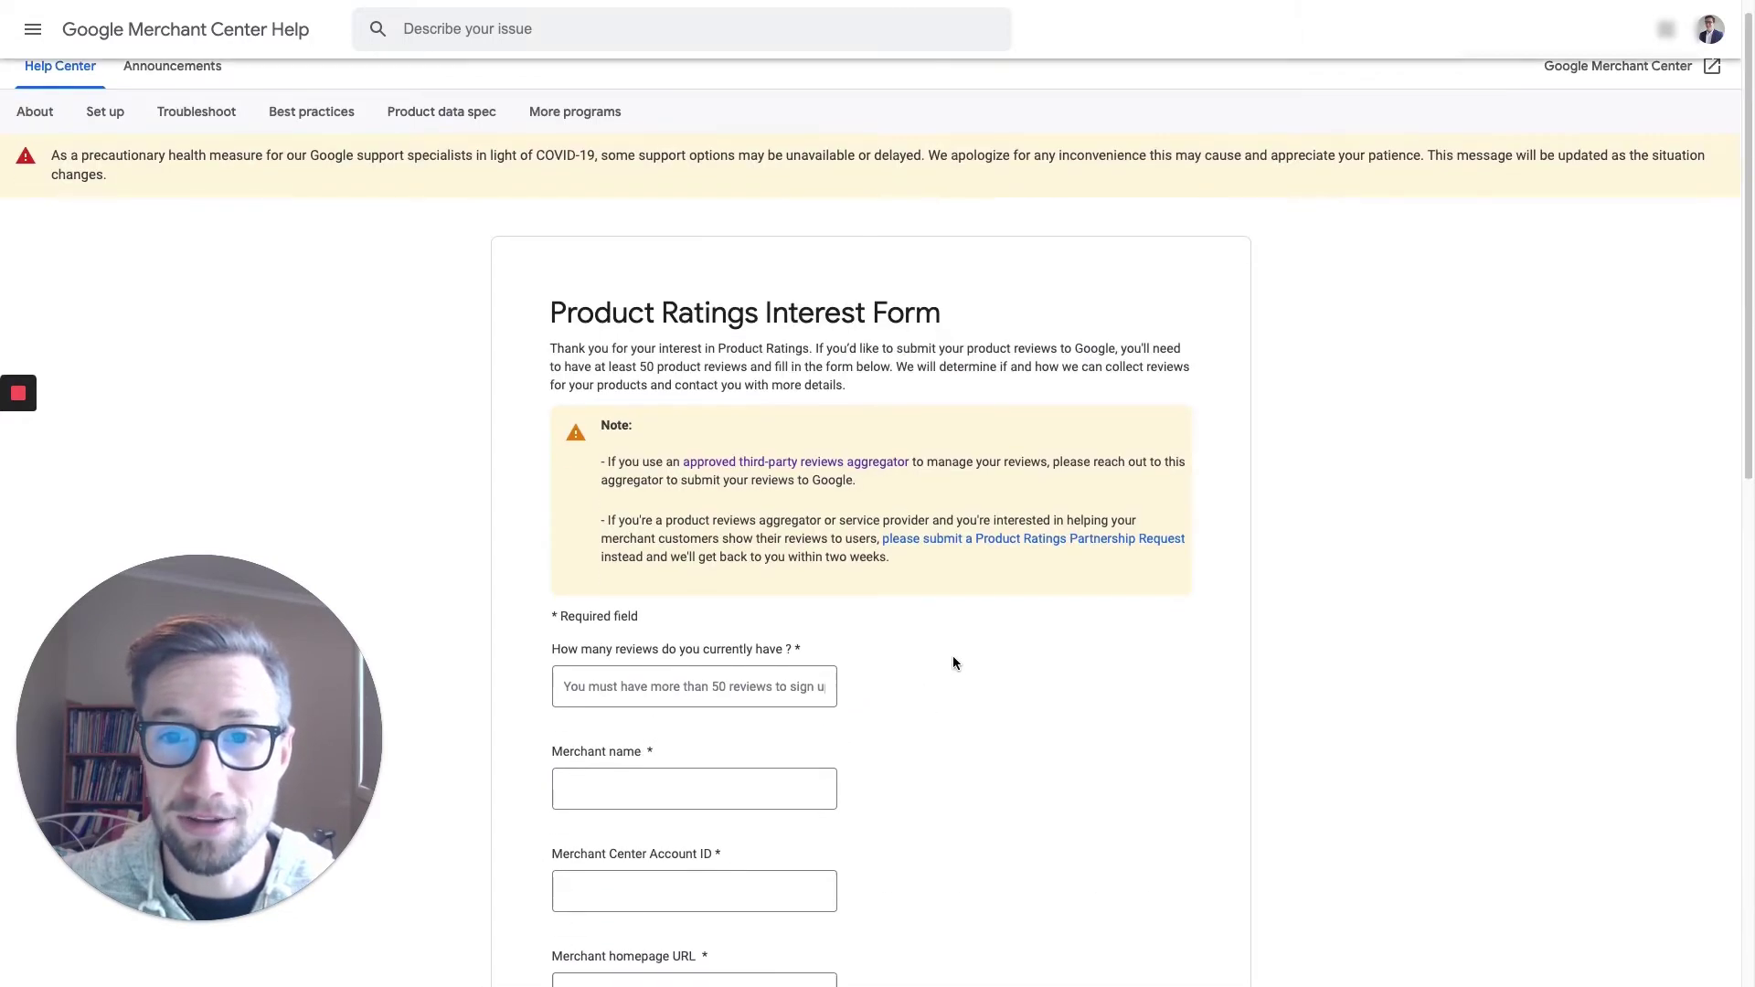
{"action": "scroll", "coordinate": [980, 671], "scroll_direction": "down", "scroll_amount": 8}
{"action": "scroll", "coordinate": [969, 667], "scroll_direction": "up", "scroll_amount": 8}
{"action": "left_click", "coordinate": [721, 711]}
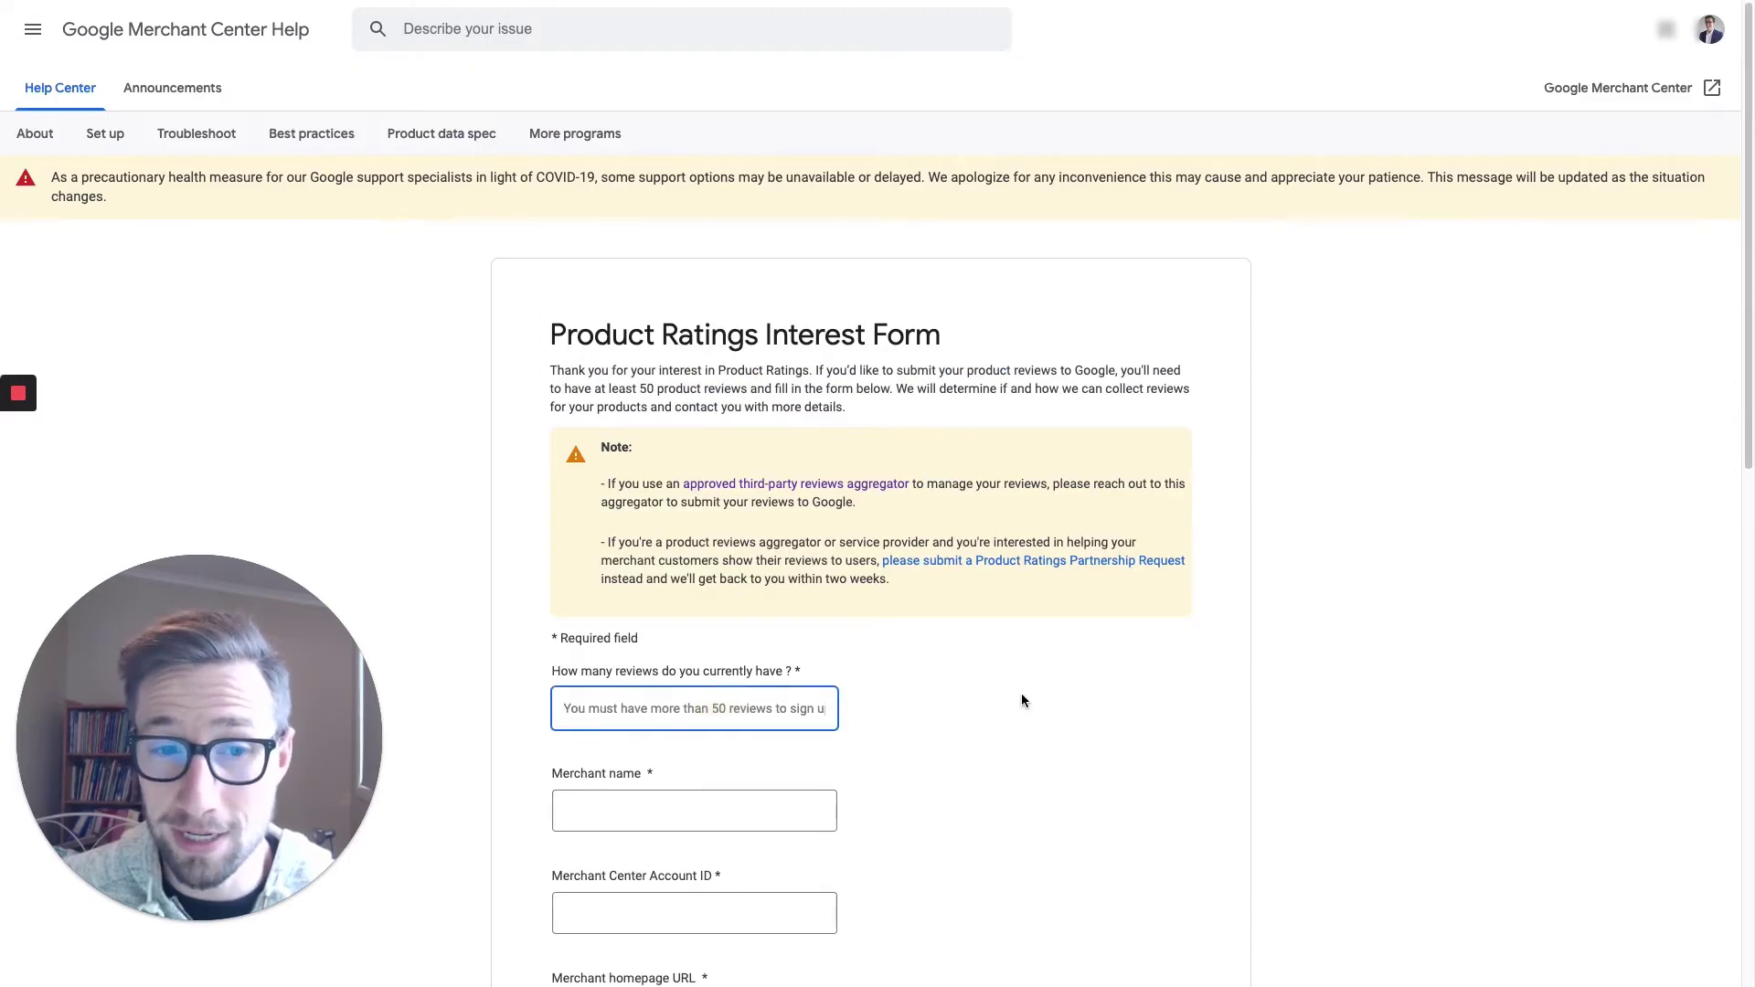
{"action": "scroll", "coordinate": [1021, 695], "scroll_direction": "down", "scroll_amount": 8}
{"action": "scroll", "coordinate": [1017, 698], "scroll_direction": "up", "scroll_amount": 8}
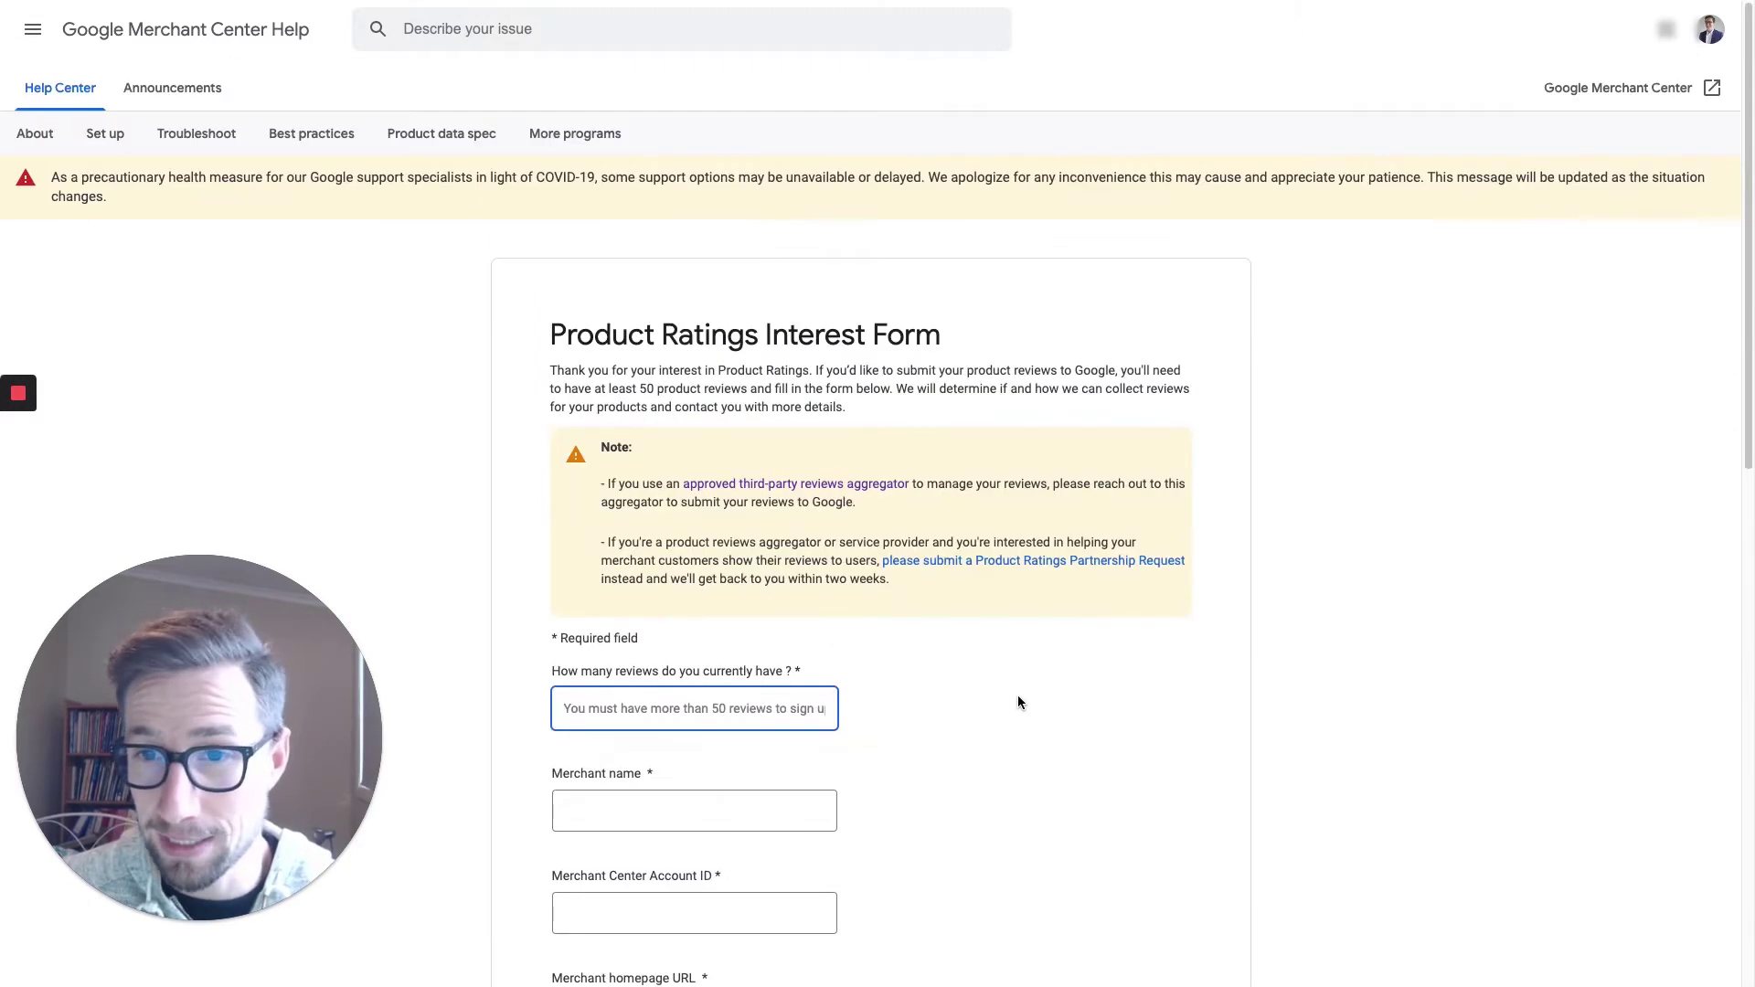
{"action": "scroll", "coordinate": [1015, 699], "scroll_direction": "down", "scroll_amount": 8}
{"action": "scroll", "coordinate": [1010, 539], "scroll_direction": "up", "scroll_amount": 8}
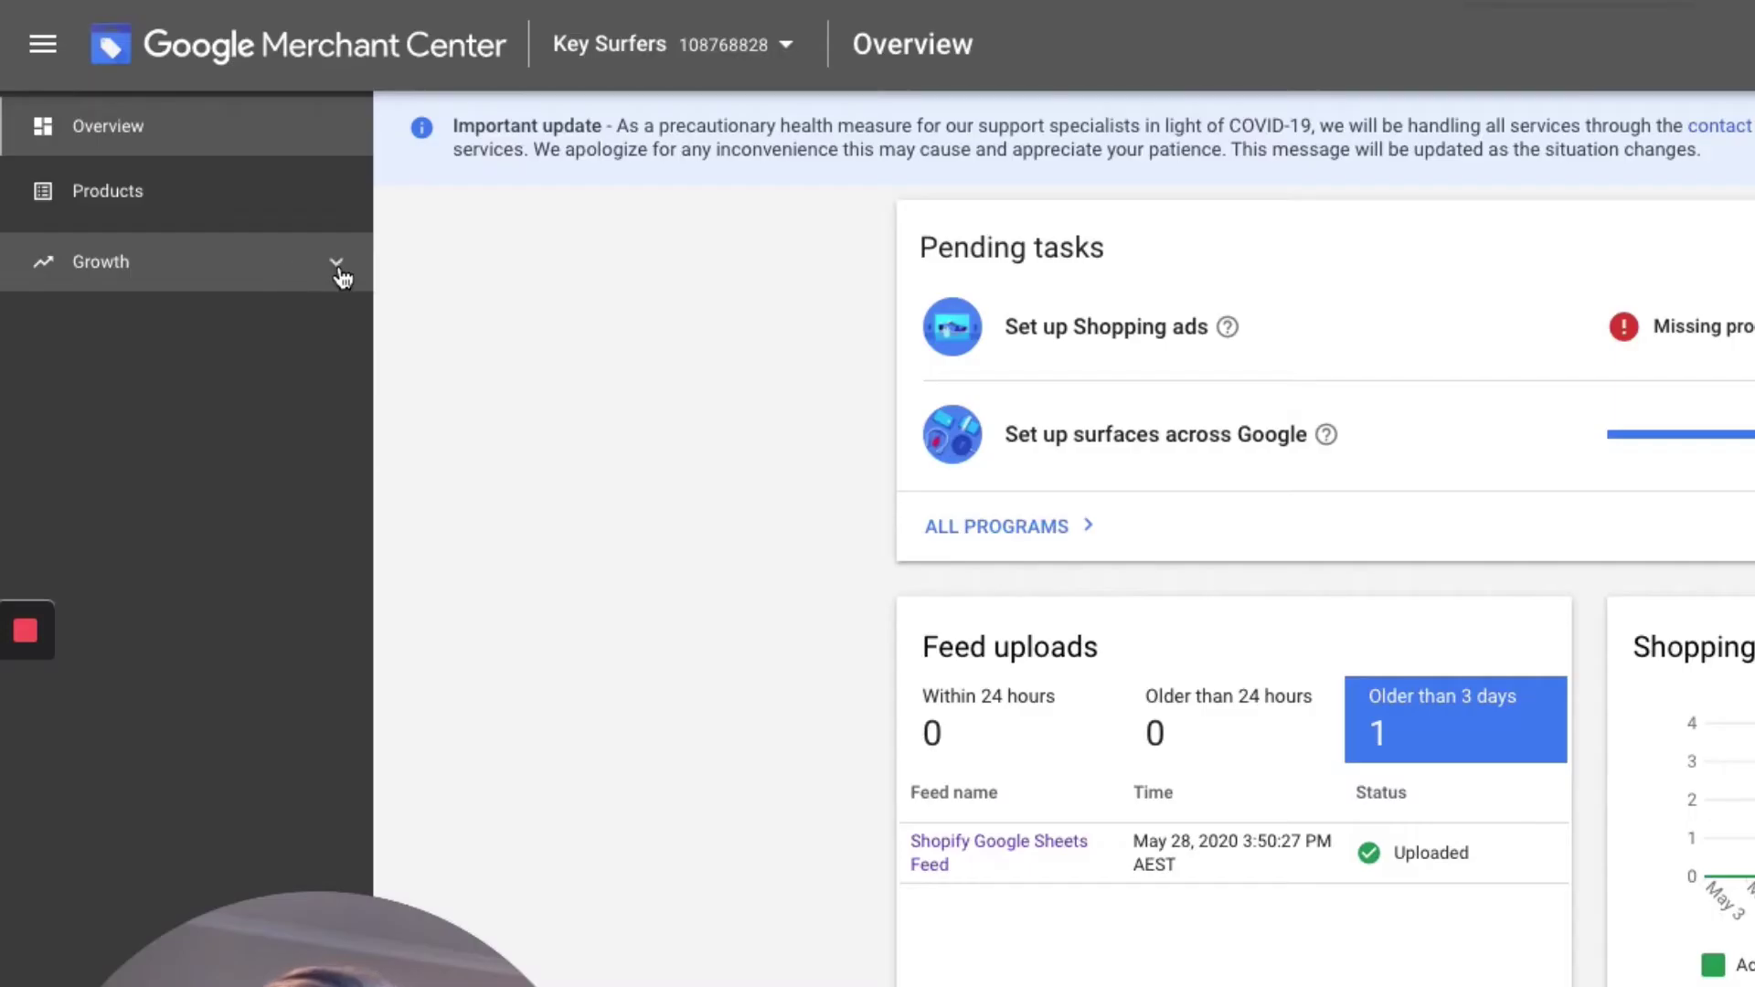
Step: Go to Growth > Manage programs and locate the Customer Reviews program card
{"action": "left_click", "coordinate": [338, 265]}
{"action": "left_click", "coordinate": [199, 365]}
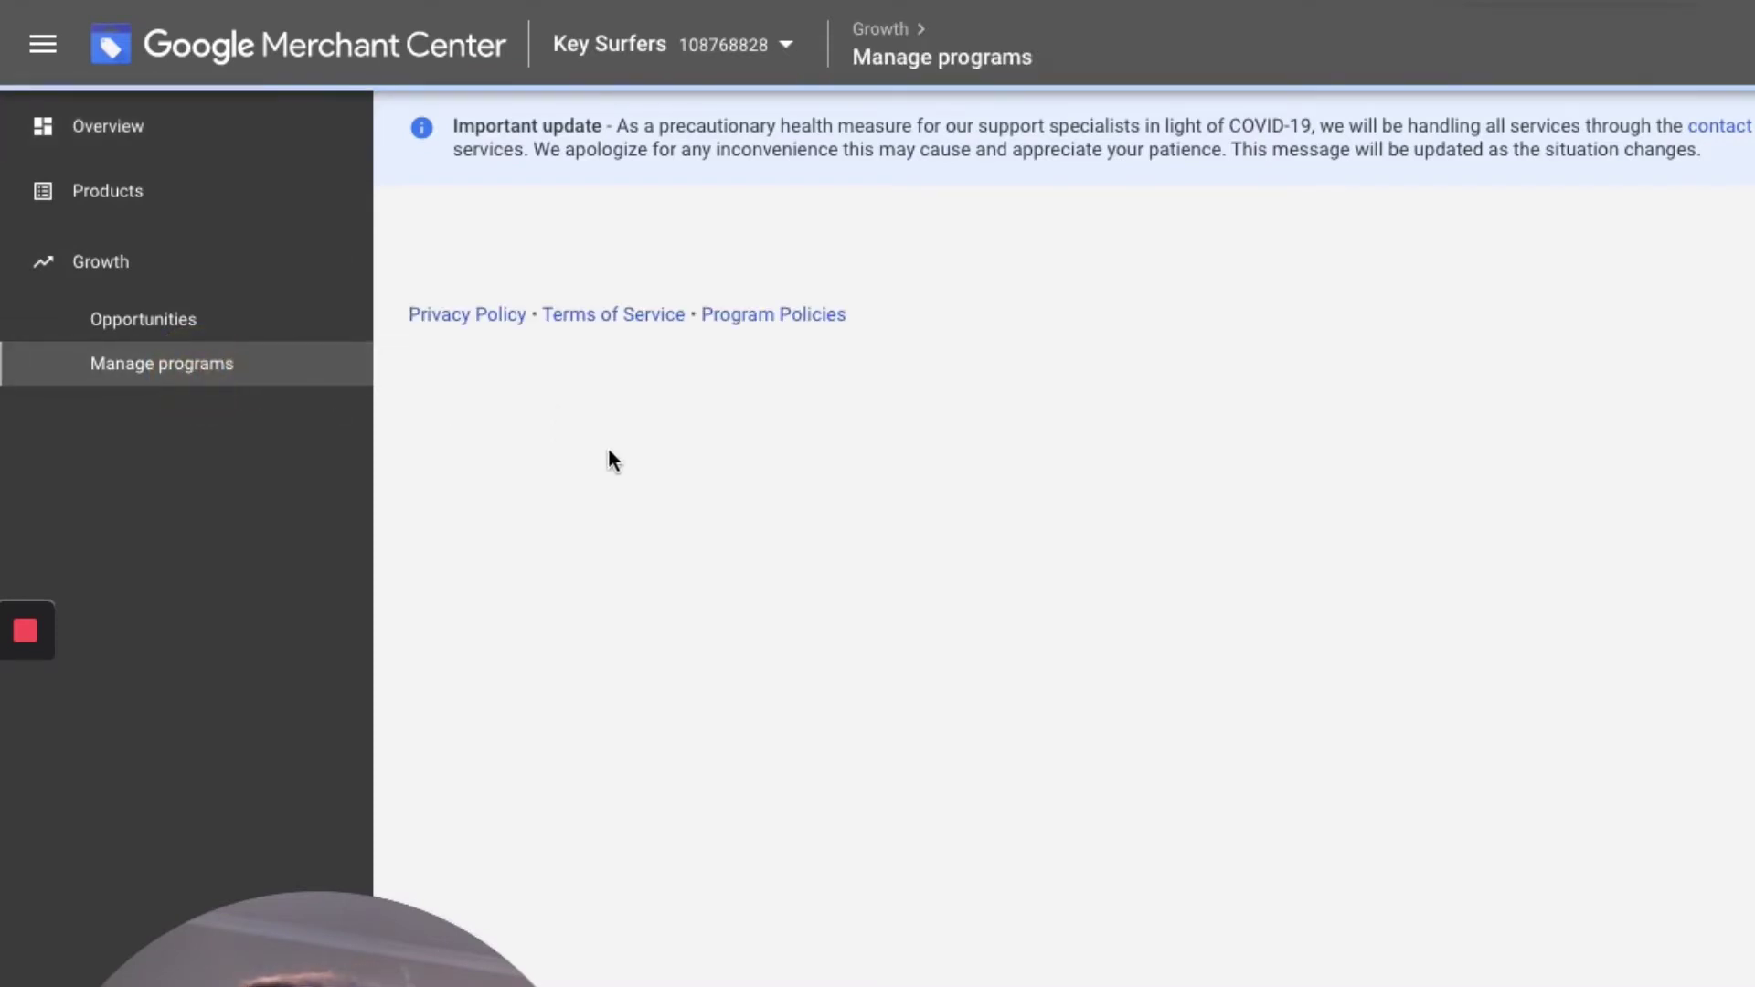
{"action": "scroll", "coordinate": [1133, 644], "scroll_direction": "down", "scroll_amount": 8}
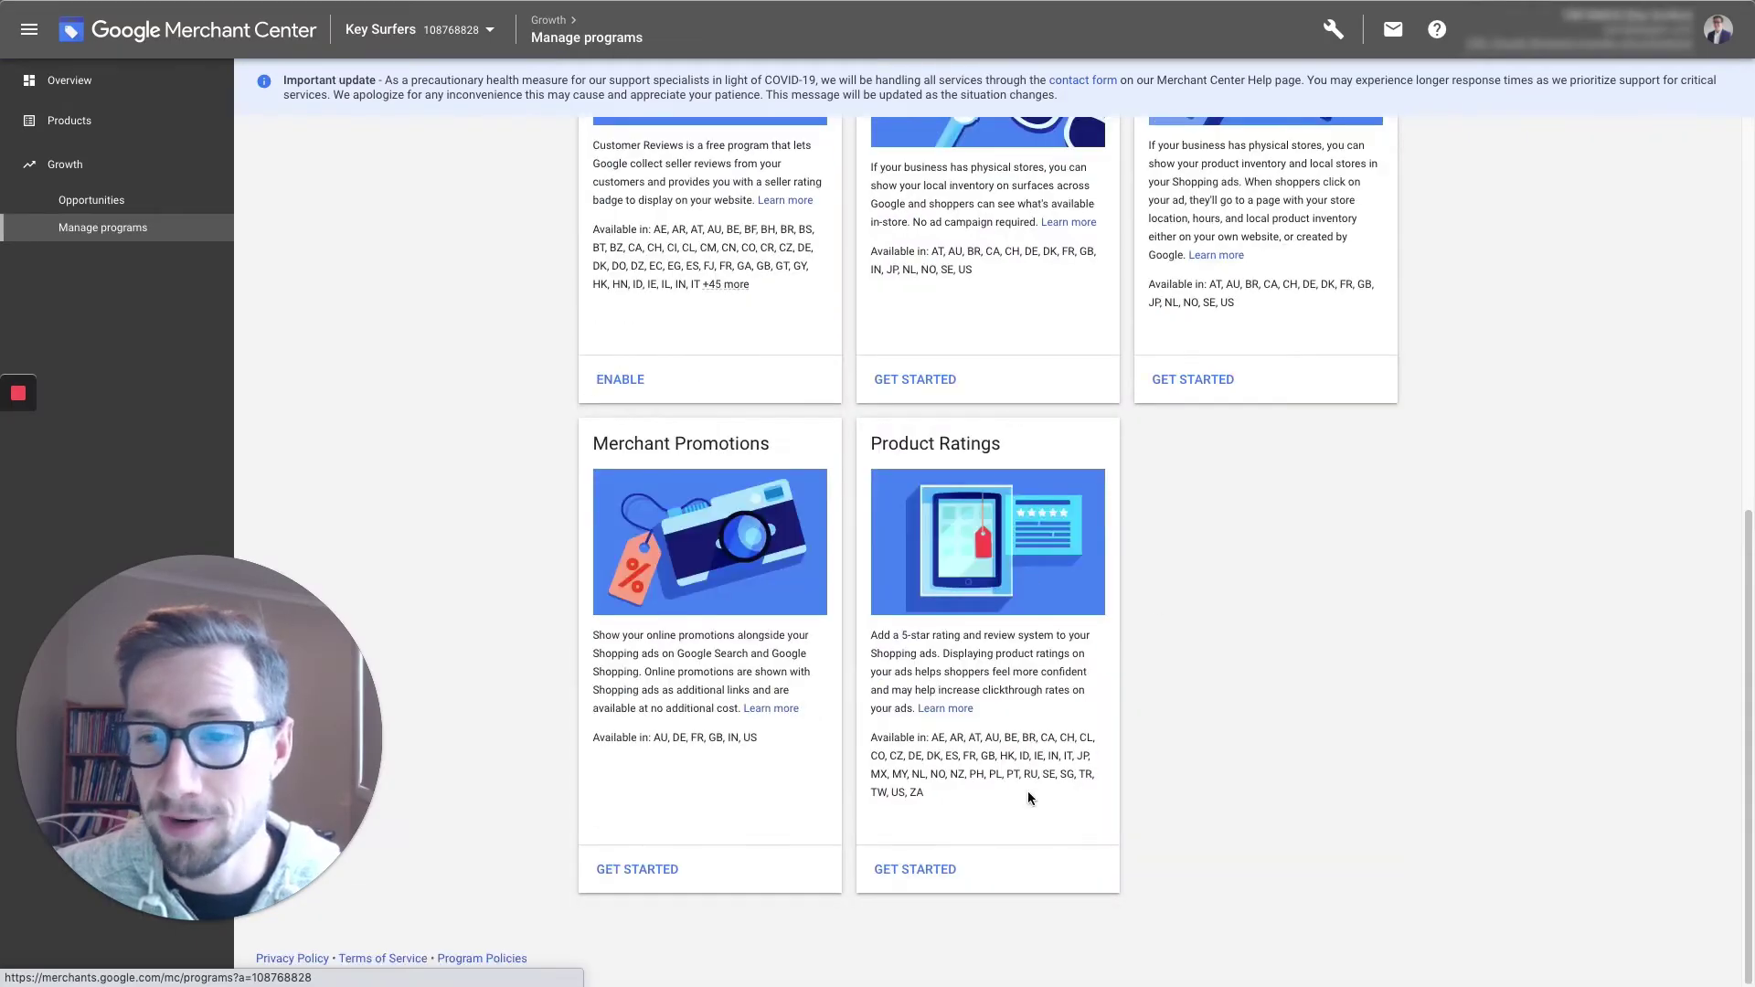
{"action": "scroll", "coordinate": [1133, 644], "scroll_direction": "up", "scroll_amount": 4}
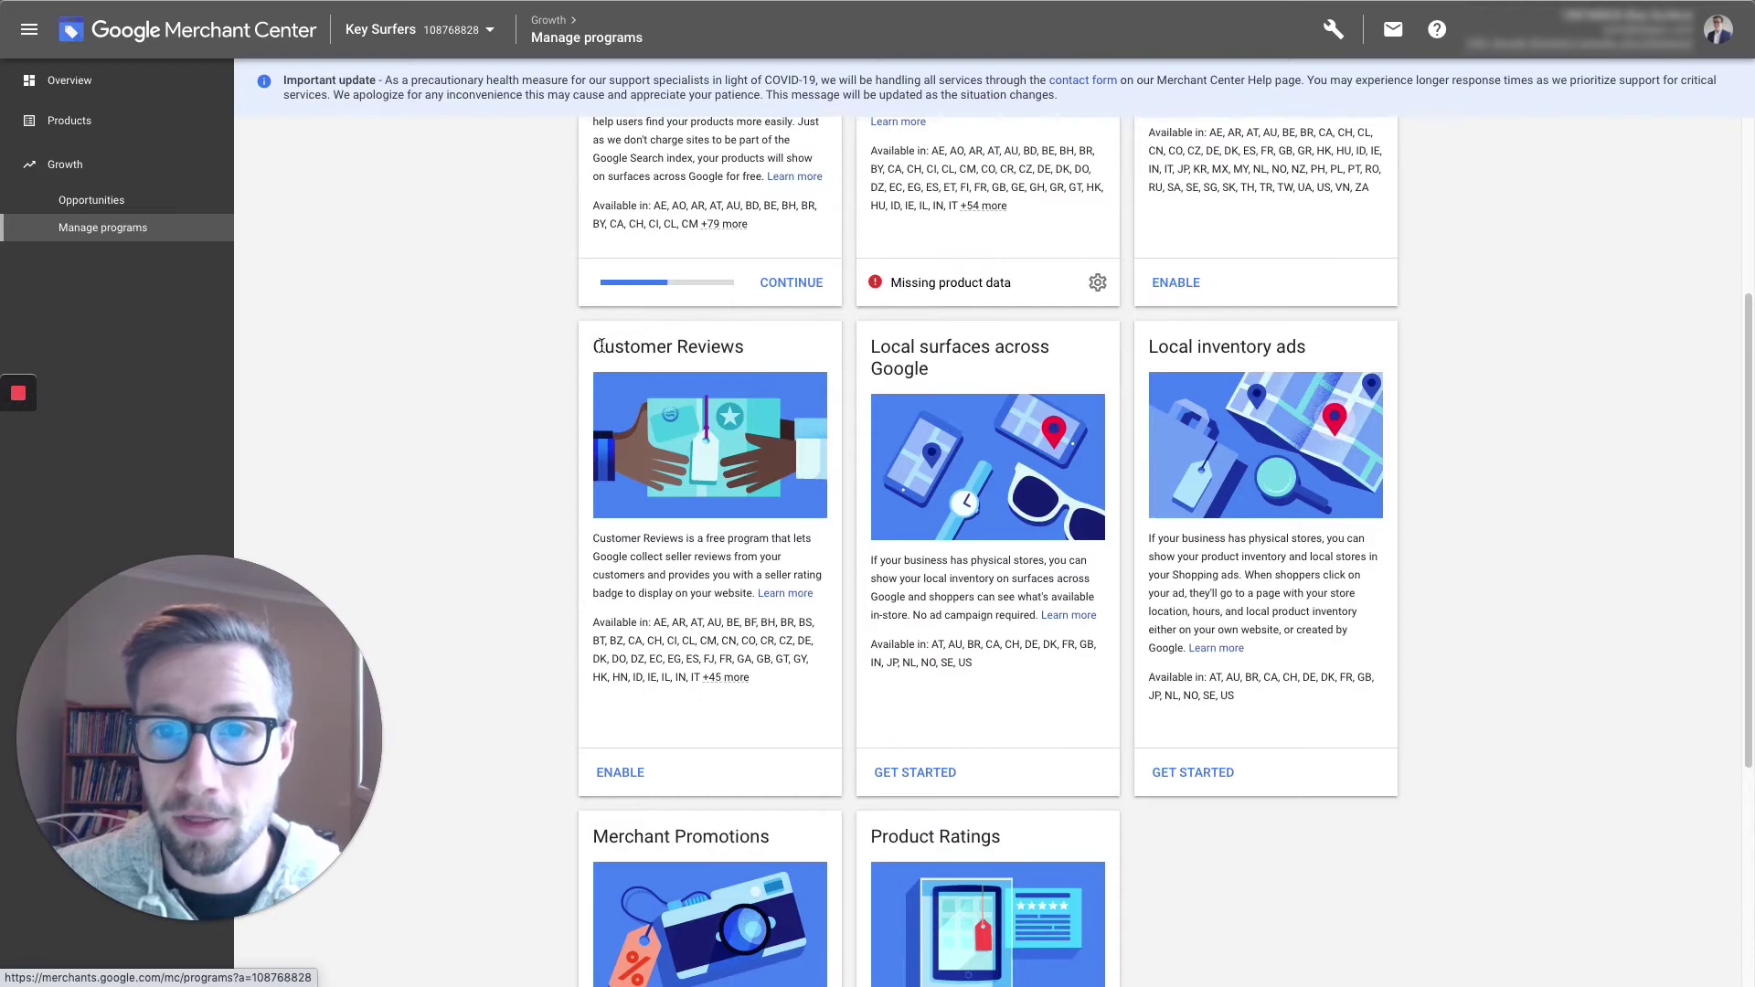
{"action": "triple_click", "coordinate": [736, 346]}
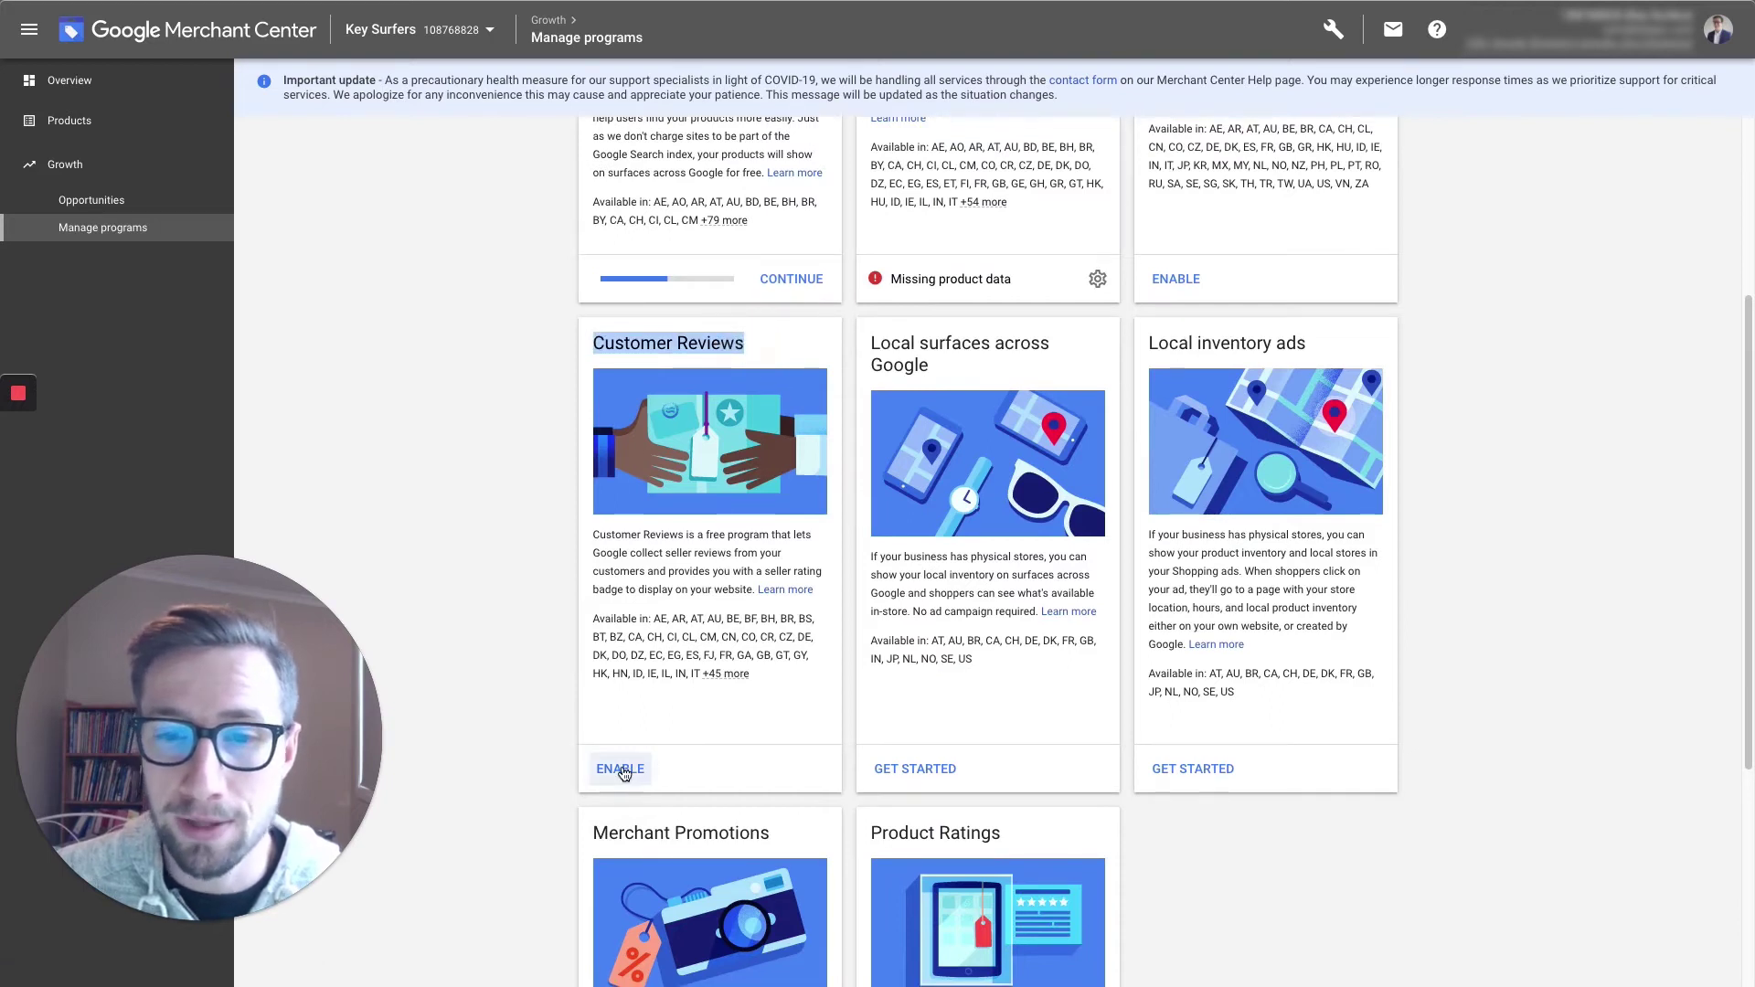
Step: Enable Customer Reviews and agree to the programme agreement terms
{"action": "left_click", "coordinate": [622, 767]}
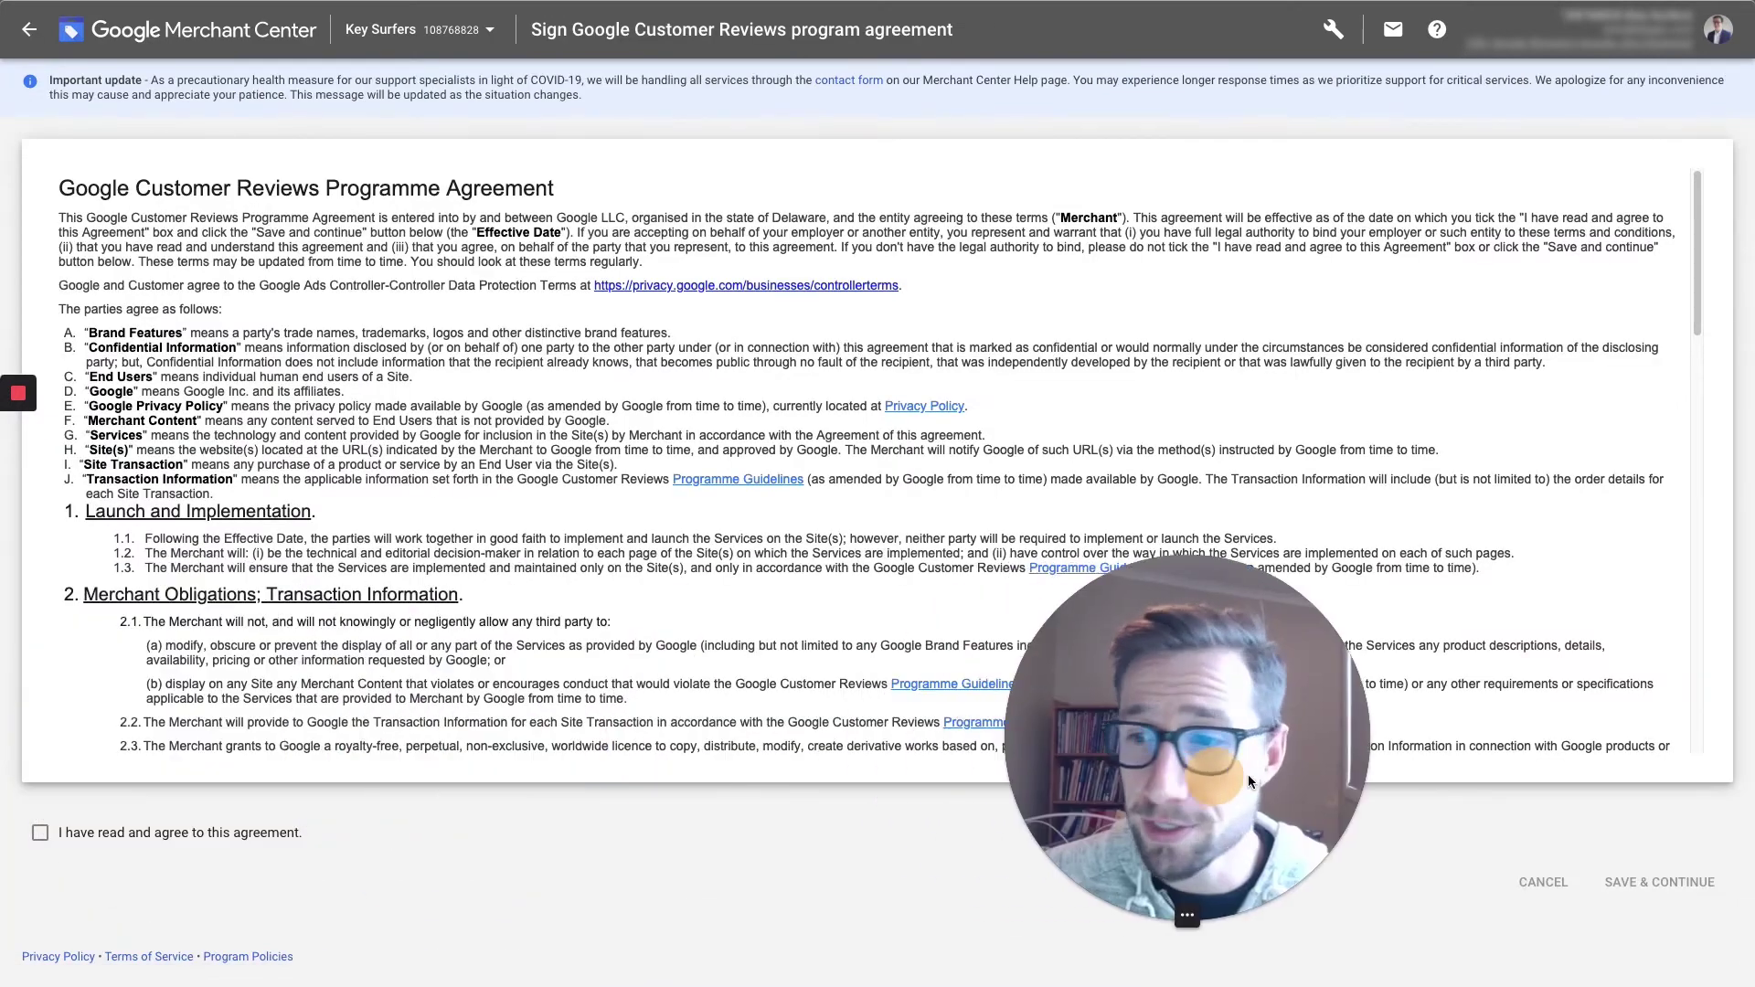
{"action": "scroll", "coordinate": [587, 591], "scroll_direction": "down", "scroll_amount": 20}
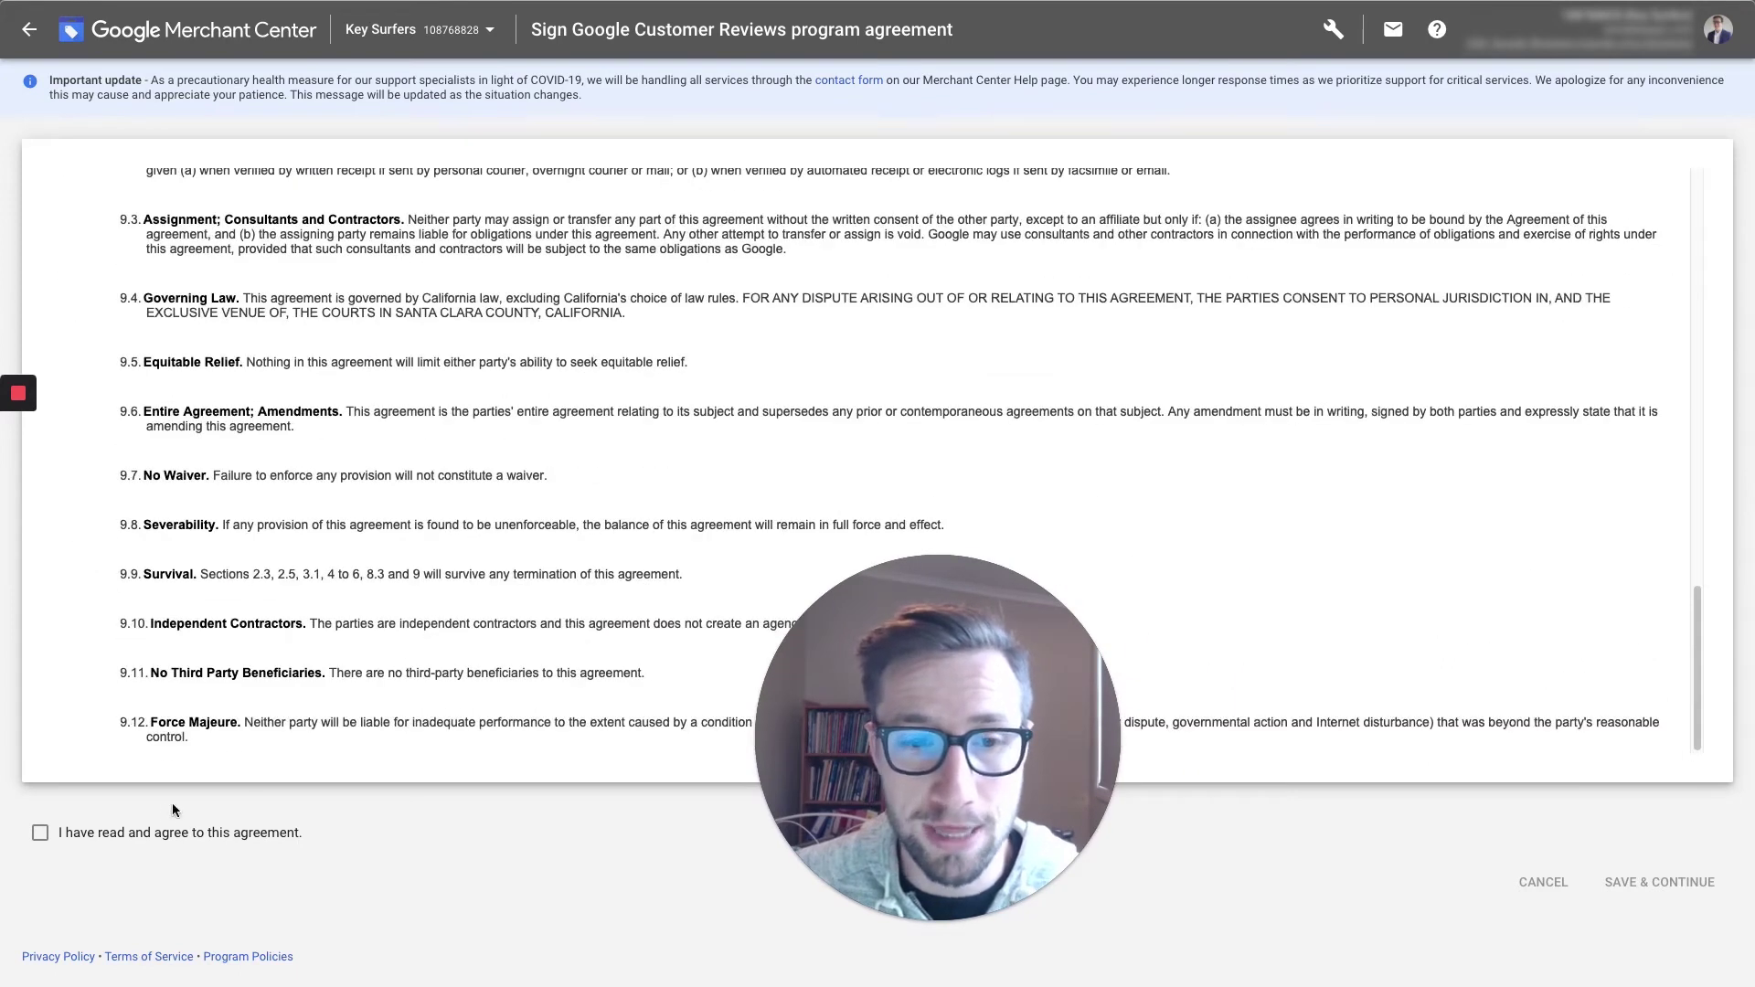
{"action": "left_click", "coordinate": [137, 833]}
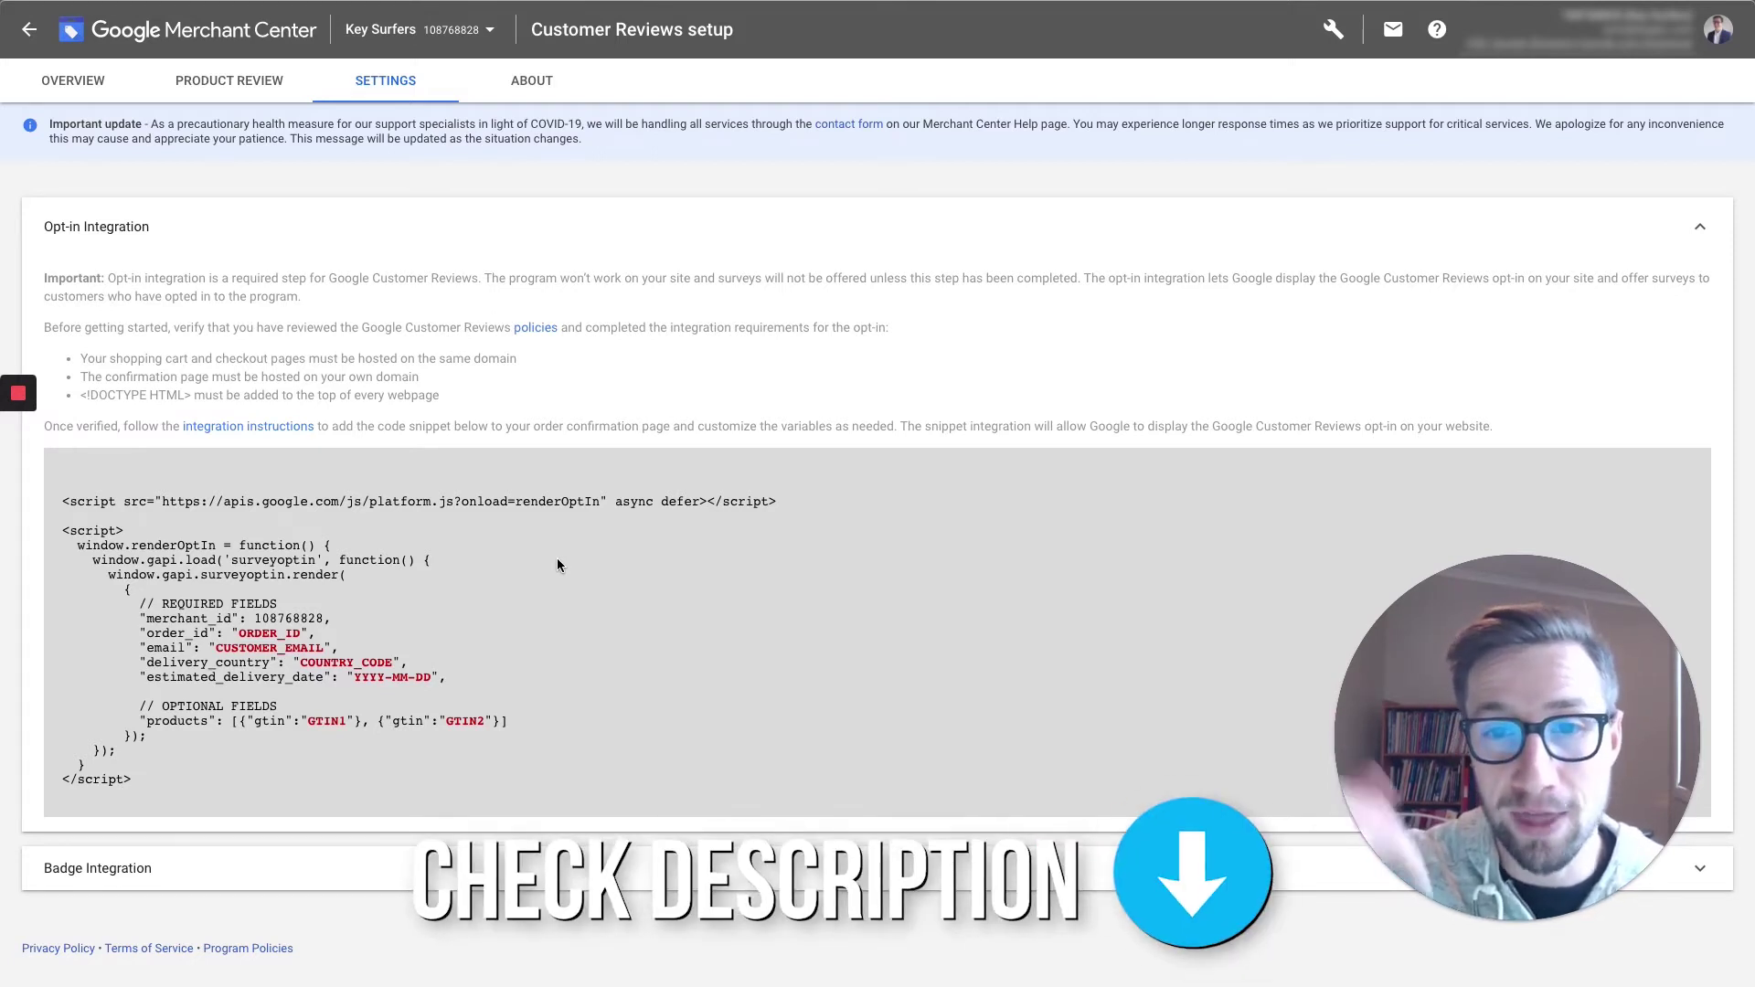
Step: Copy the full opt-in integration code snippet and bring the TextEdit draft forward
{"action": "left_click", "coordinate": [342, 720]}
{"action": "left_click_drag", "start_coordinate": [194, 776], "coordinate": [58, 493]}
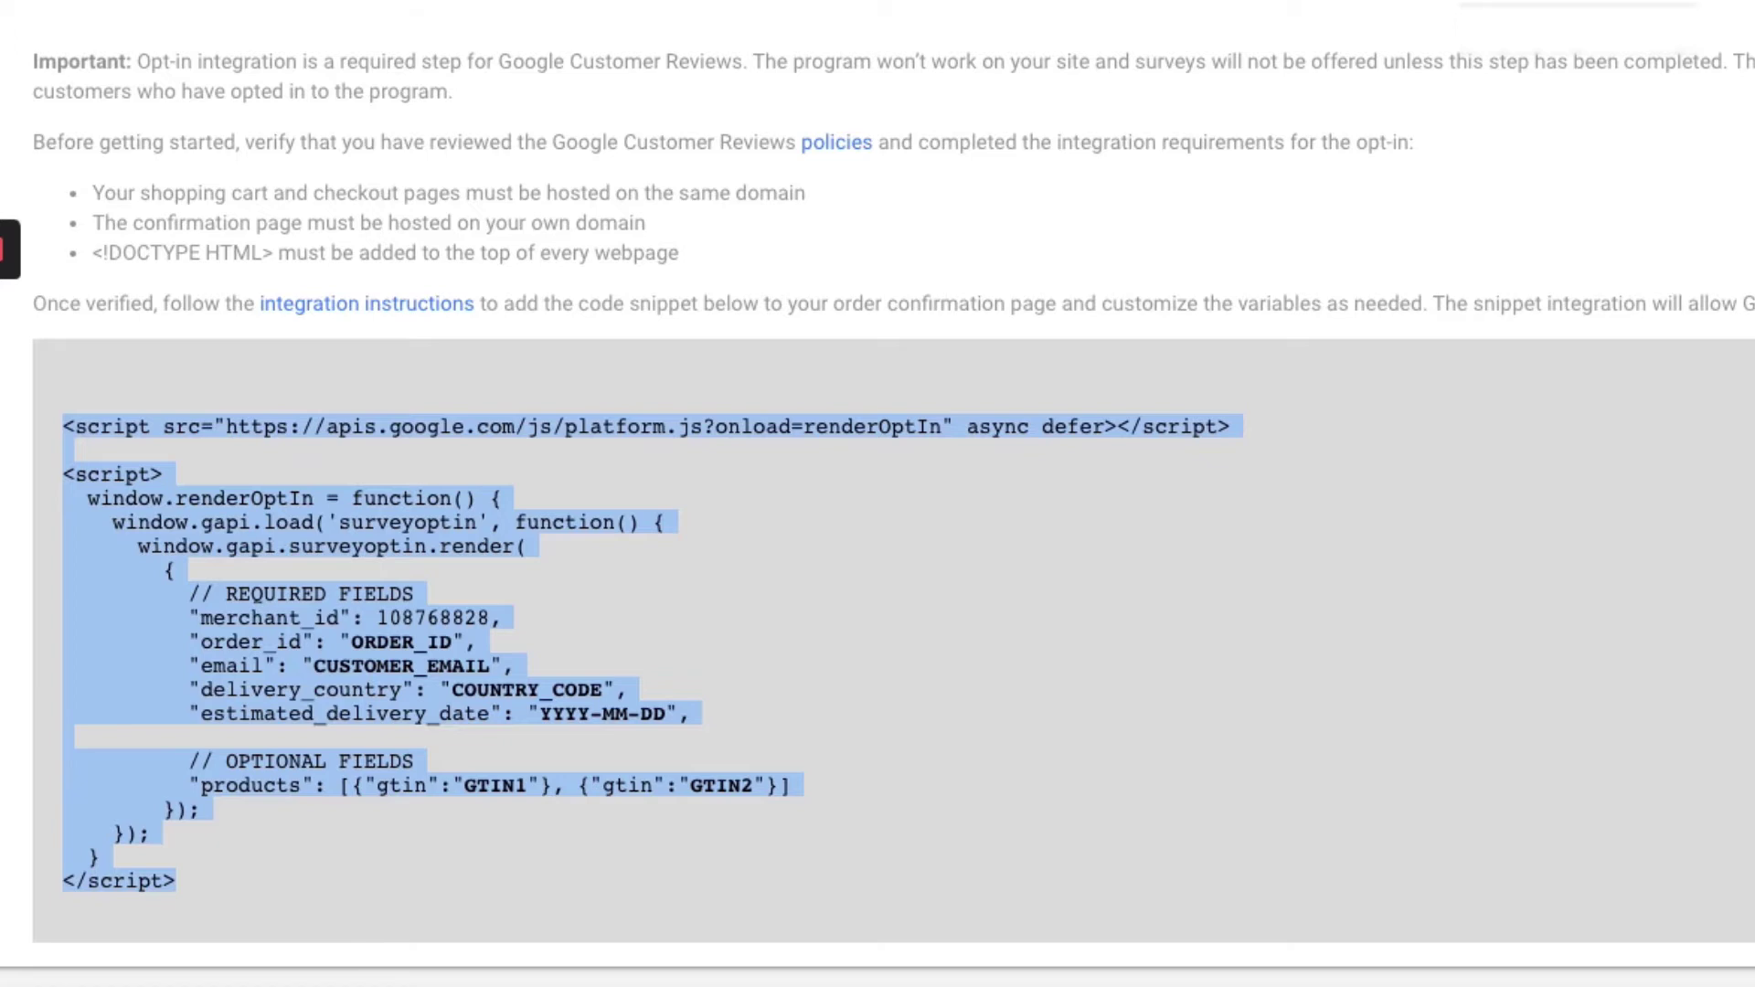
{"action": "key", "text": "alt+Tab"}
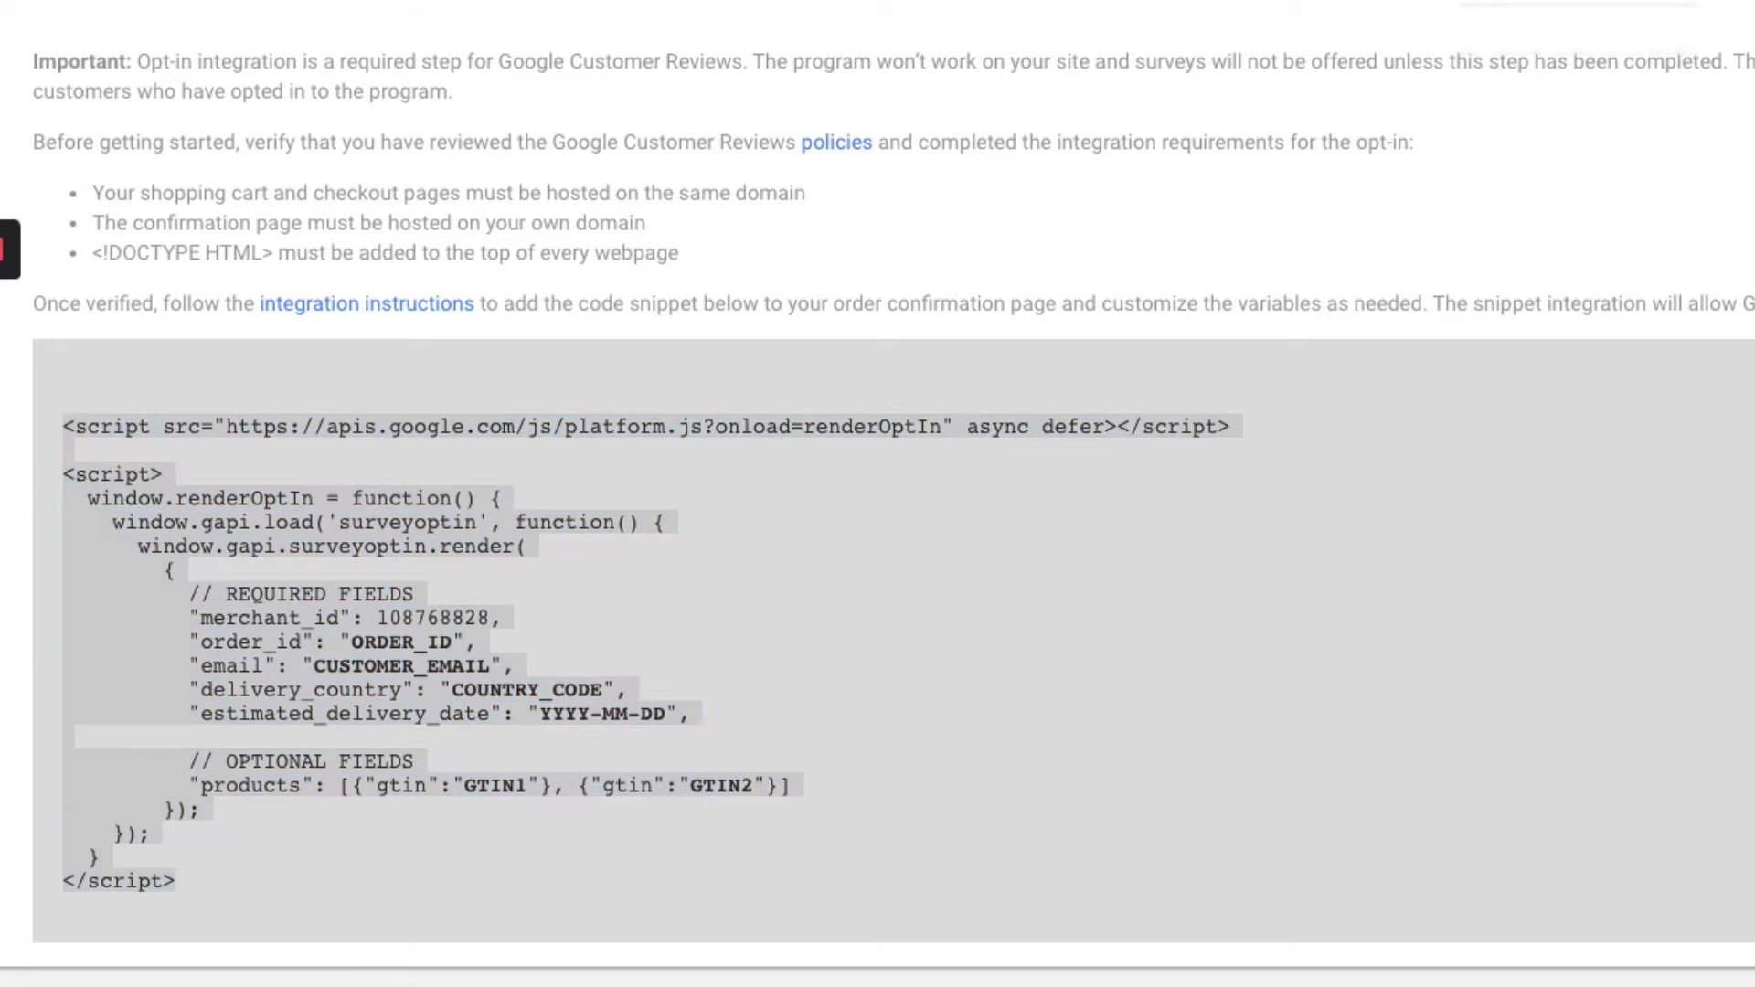
{"action": "key", "text": "alt+Tab"}
{"action": "left_click", "coordinate": [498, 302]}
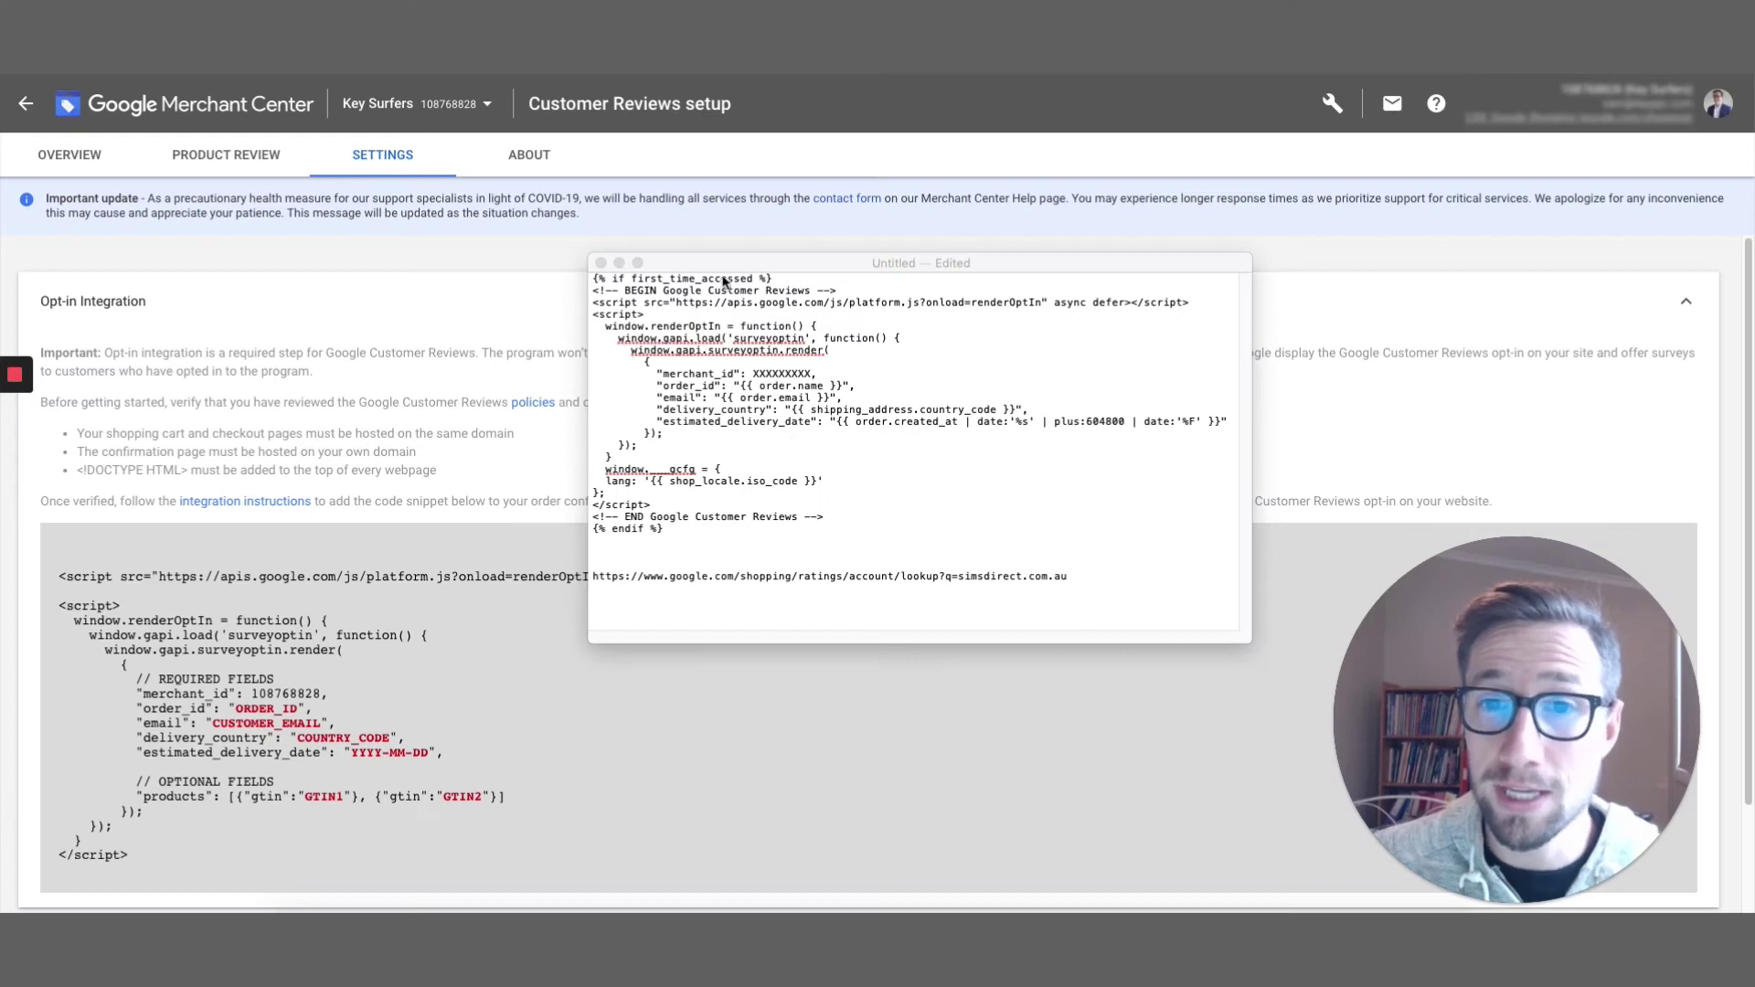
Step: Review the draft's Liquid values: {{ order.name }} for order_id, {{ order.email }}, and the 604800 offset
{"action": "left_click_drag", "start_coordinate": [726, 264], "coordinate": [503, 288]}
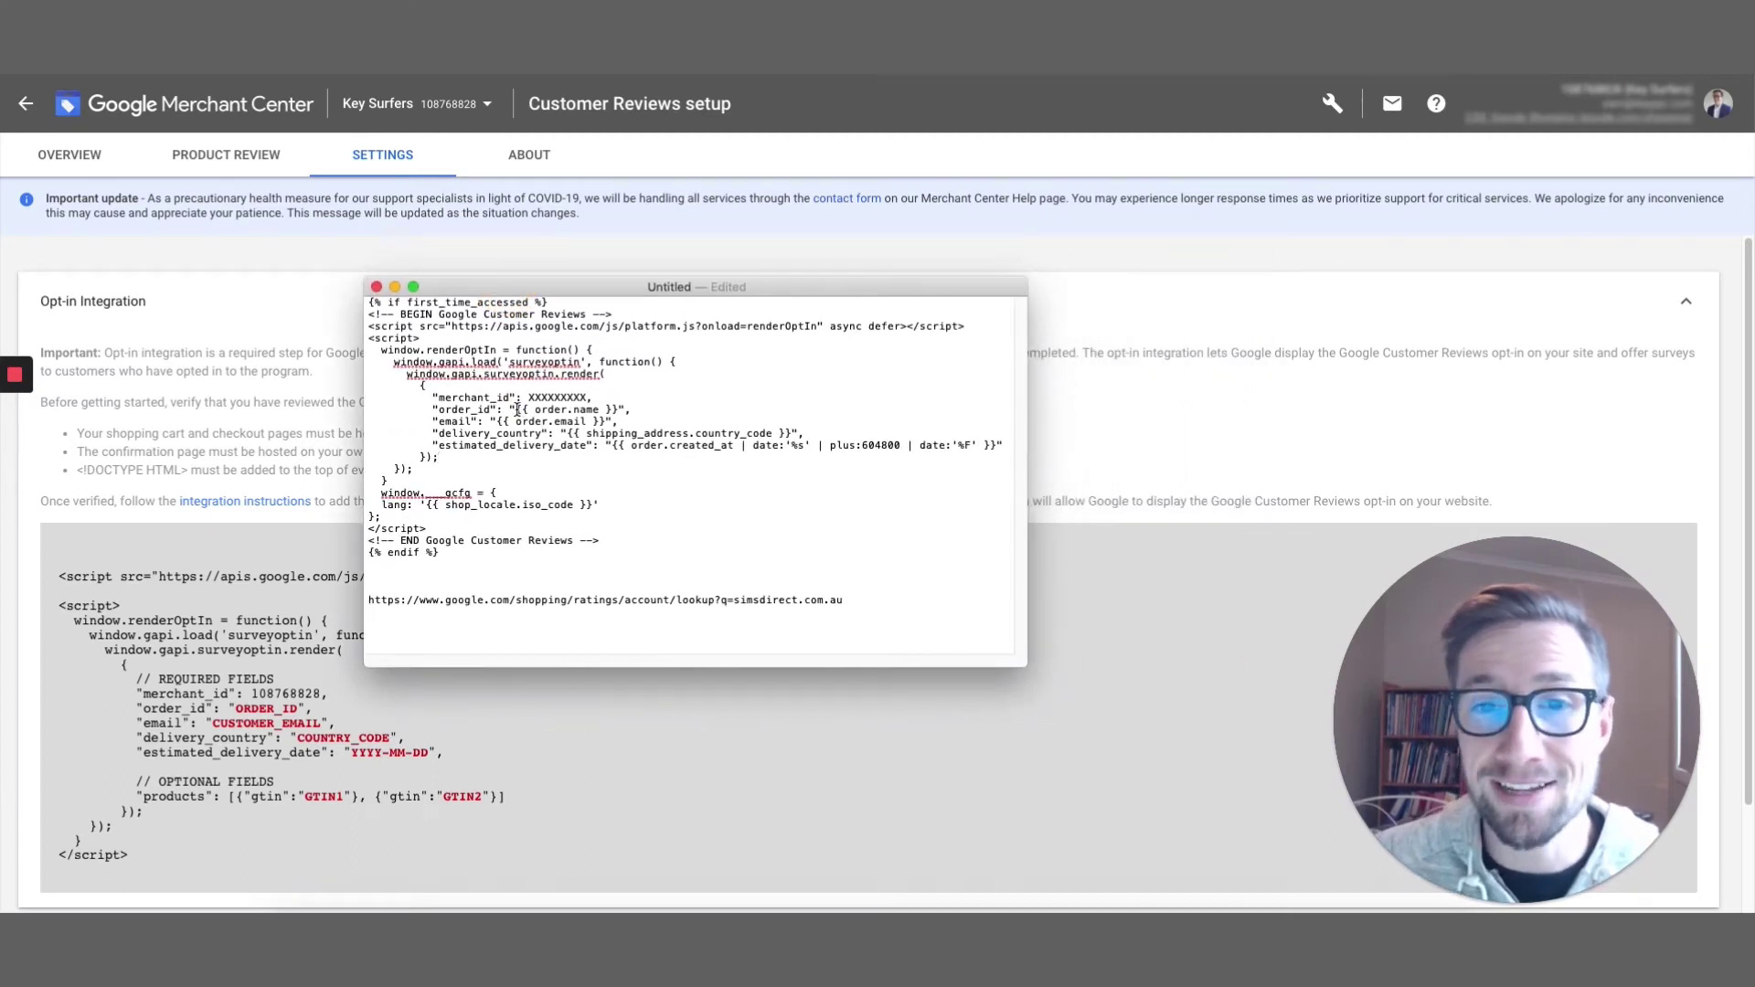
{"action": "left_click_drag", "start_coordinate": [517, 408], "coordinate": [619, 408]}
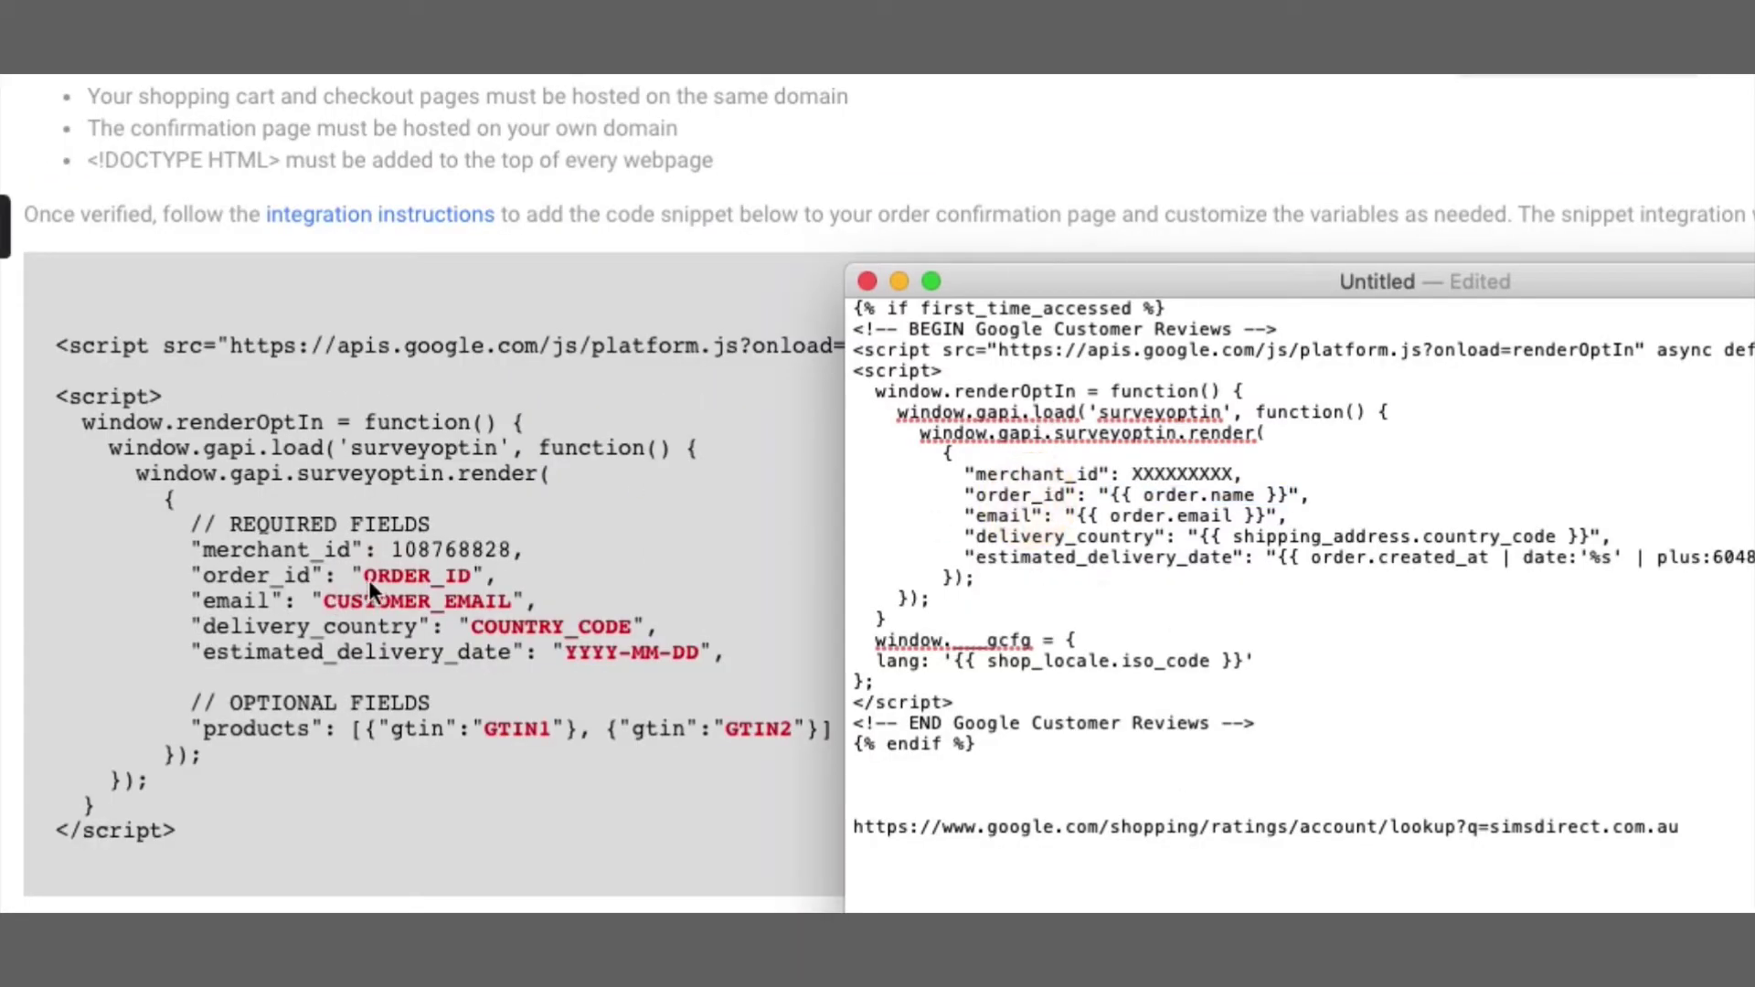
{"action": "left_click_drag", "start_coordinate": [1110, 495], "coordinate": [1286, 492]}
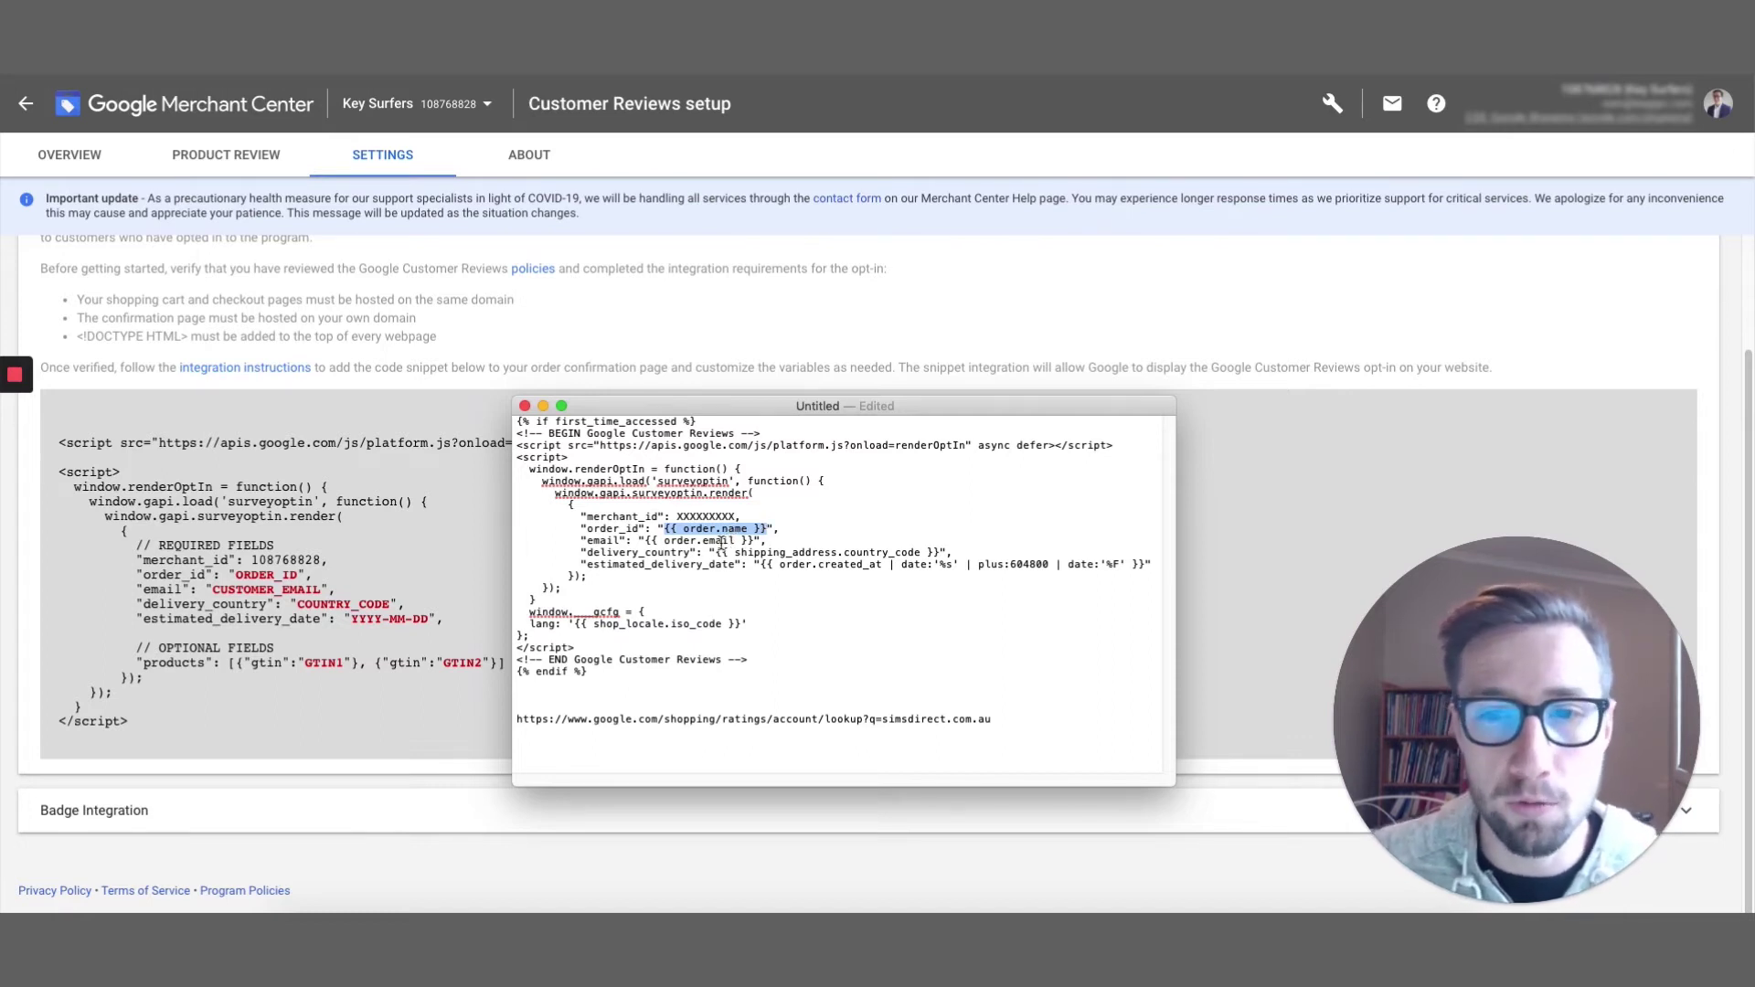
{"action": "left_click_drag", "start_coordinate": [646, 541], "coordinate": [748, 539]}
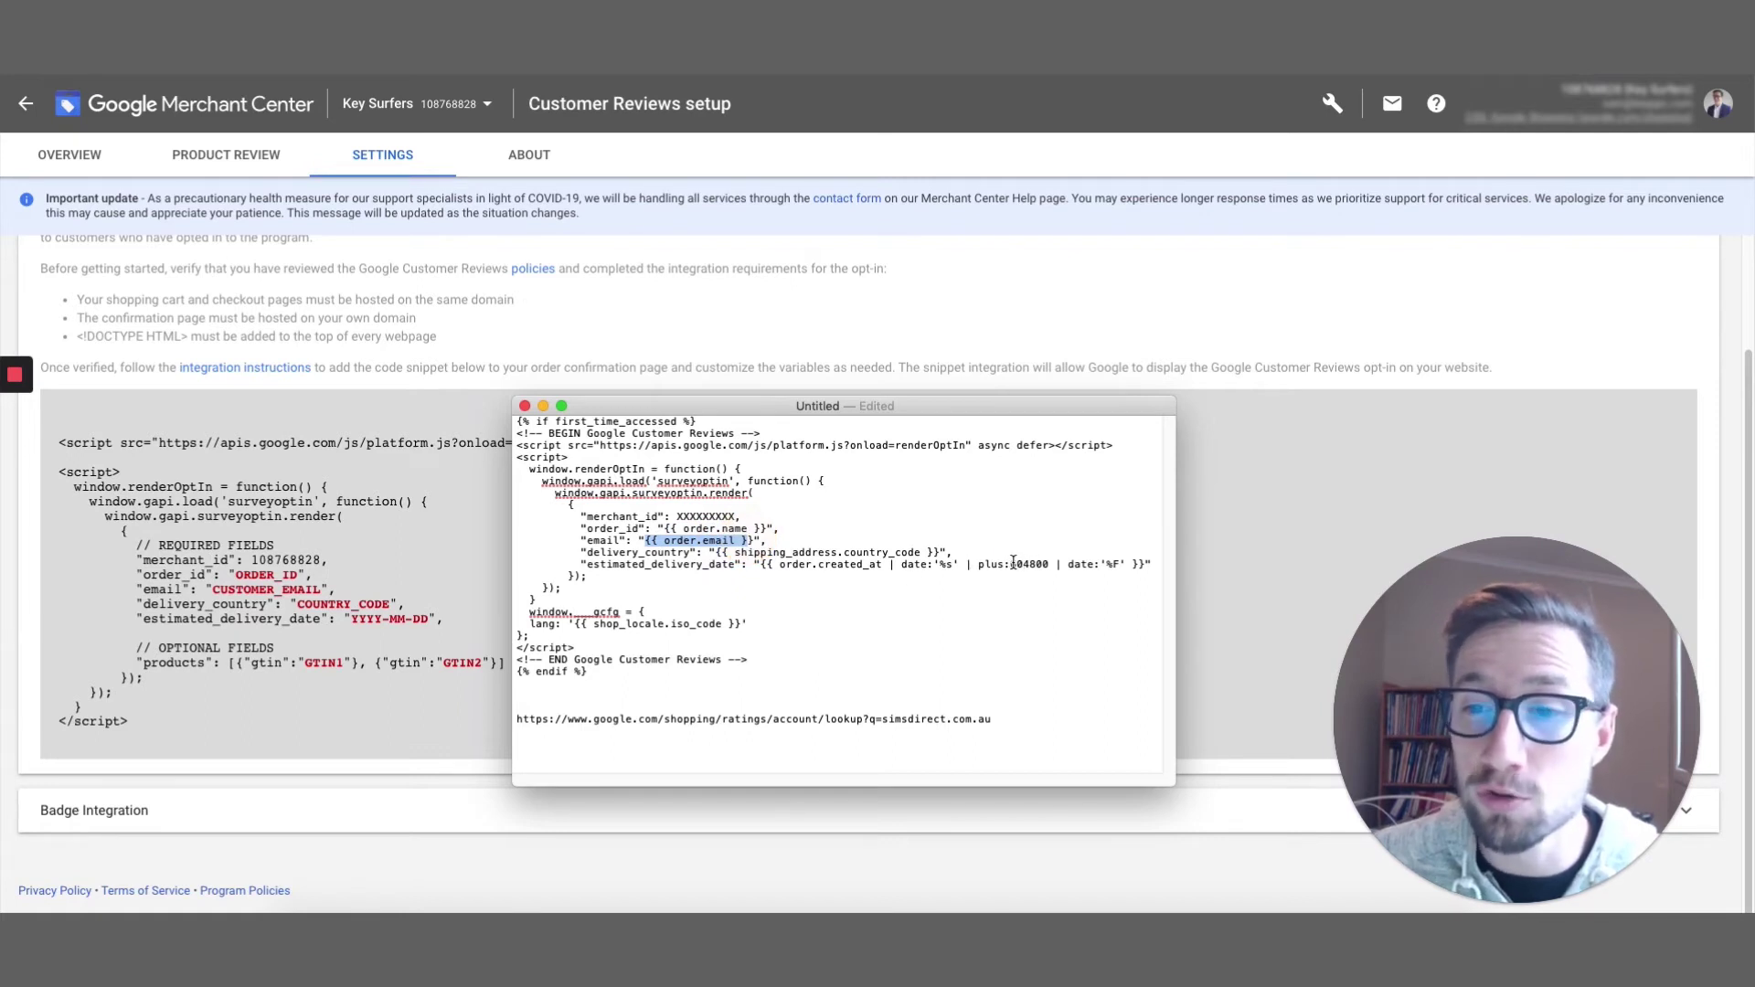
{"action": "left_click_drag", "start_coordinate": [1011, 564], "coordinate": [1018, 563]}
Step: Replace the XXXXXXXXX merchant_id placeholder with the real merchant ID from the sample code
{"action": "double_click", "coordinate": [698, 516]}
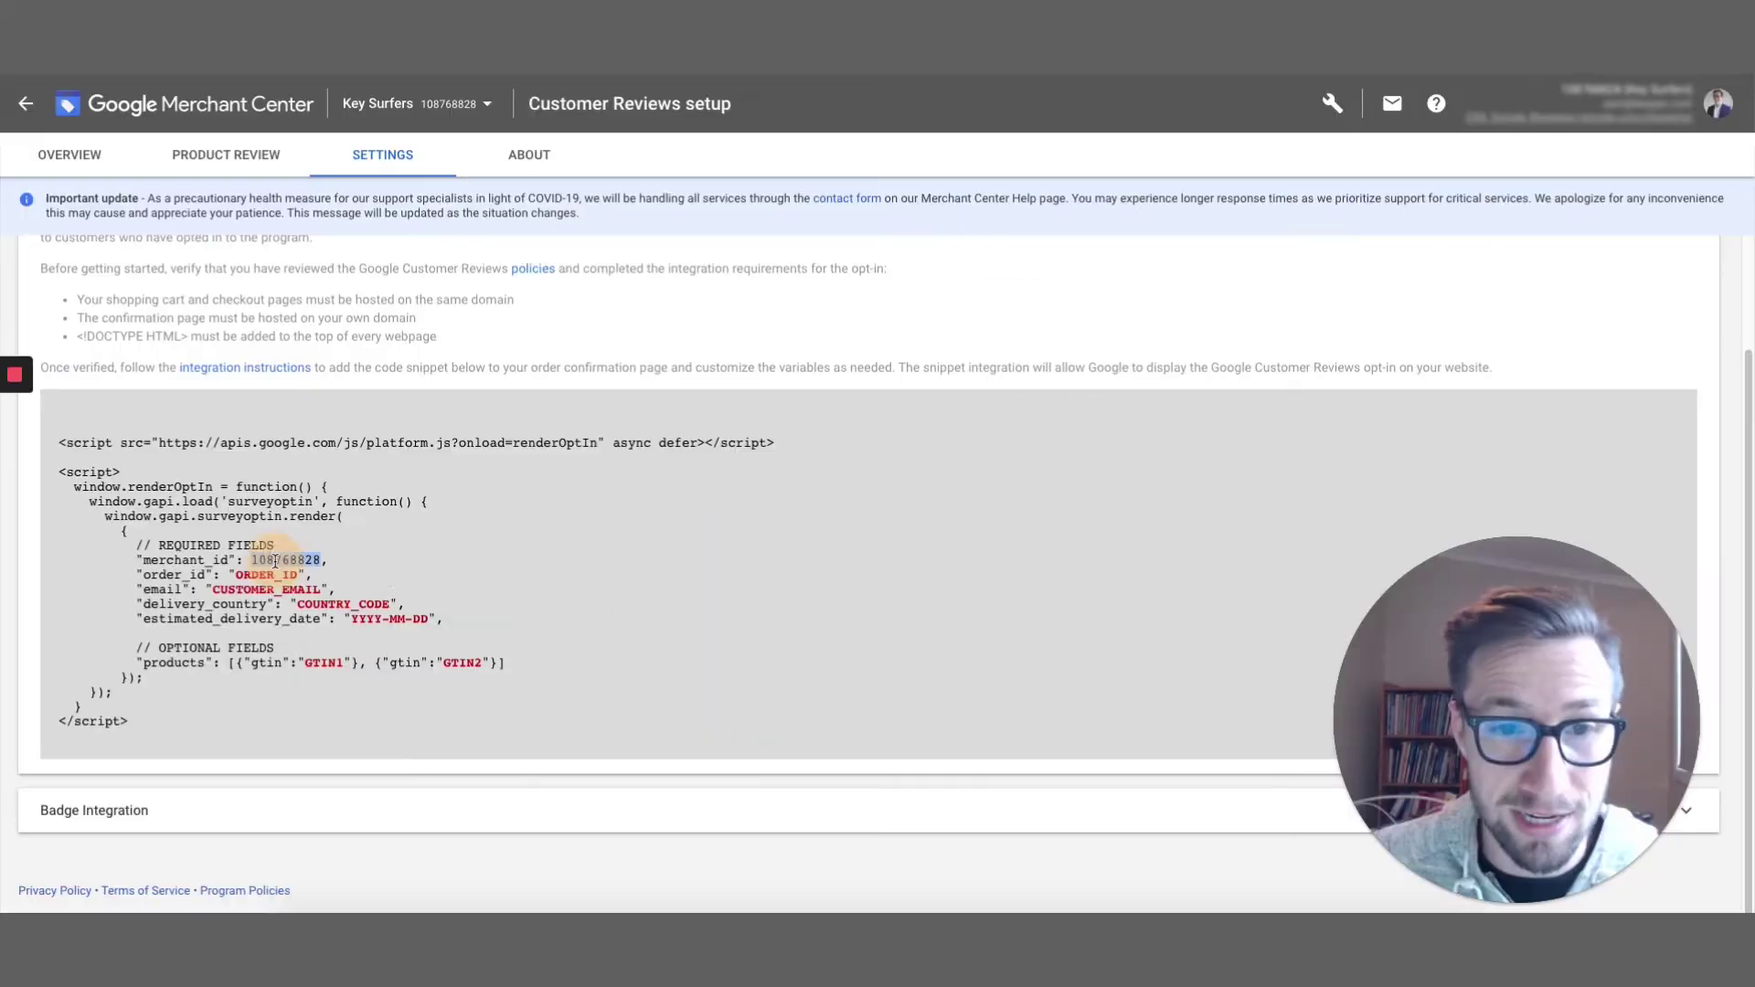
{"action": "double_click", "coordinate": [402, 576]}
{"action": "key", "text": "super+c"}
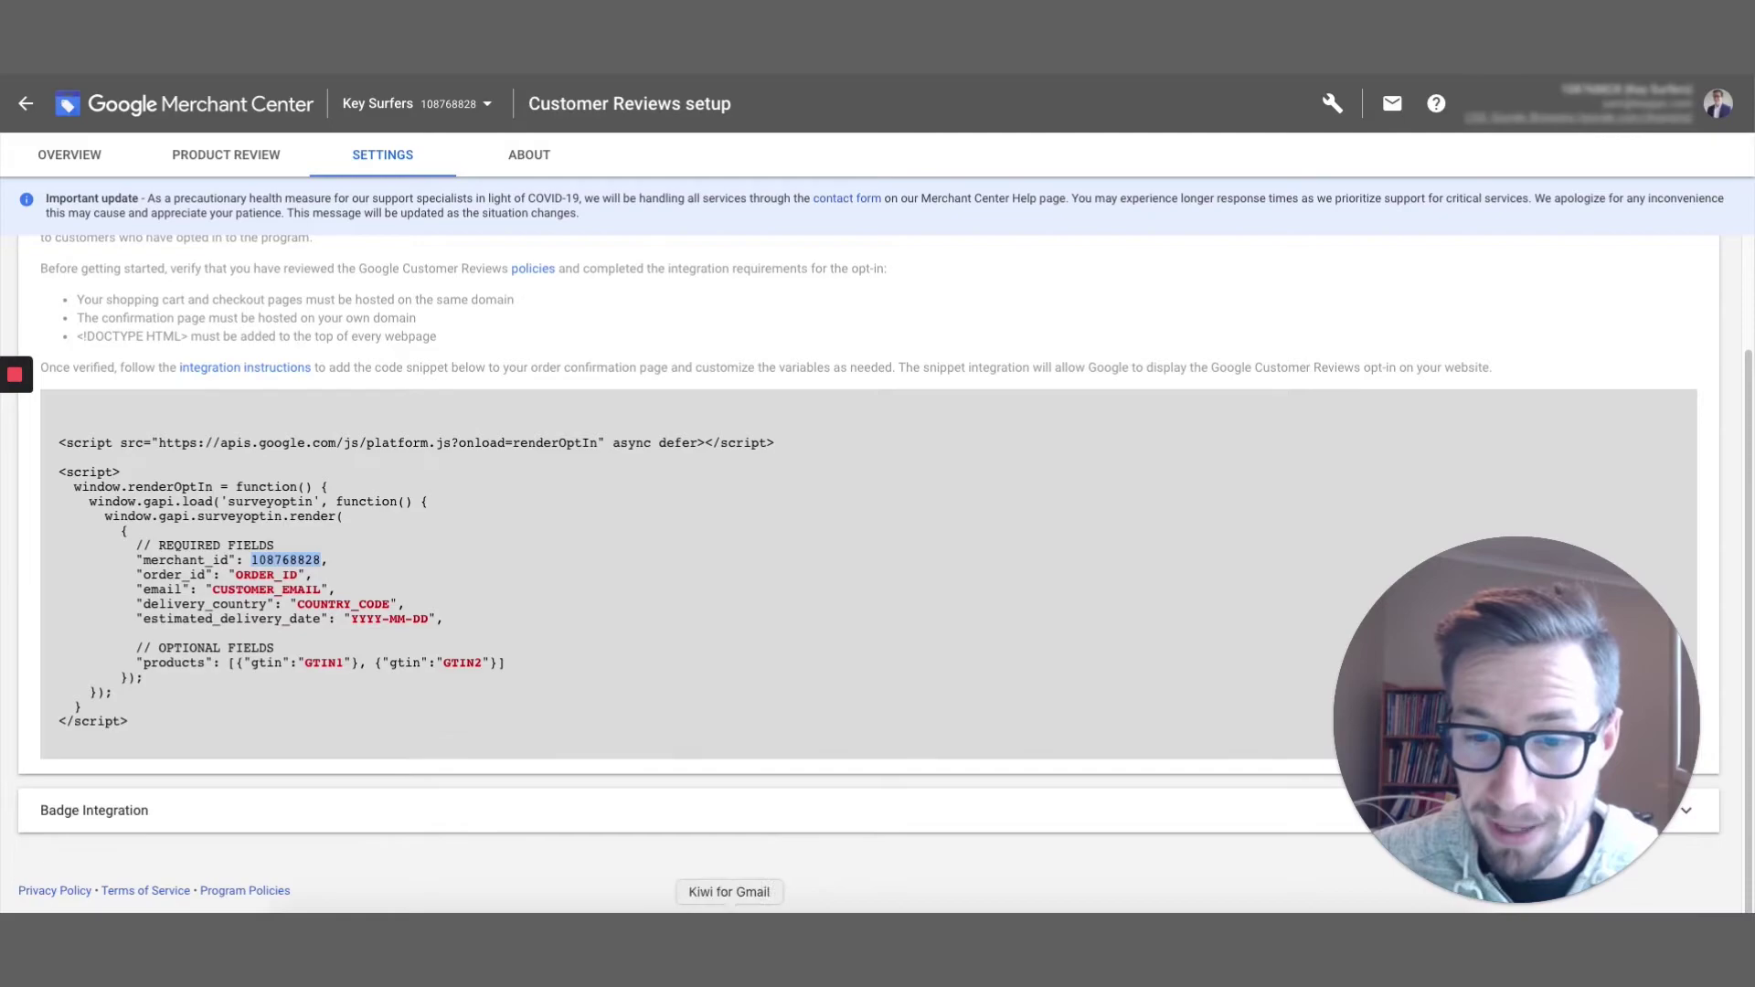
{"action": "left_click", "coordinate": [692, 904]}
{"action": "key", "text": "super+v"}
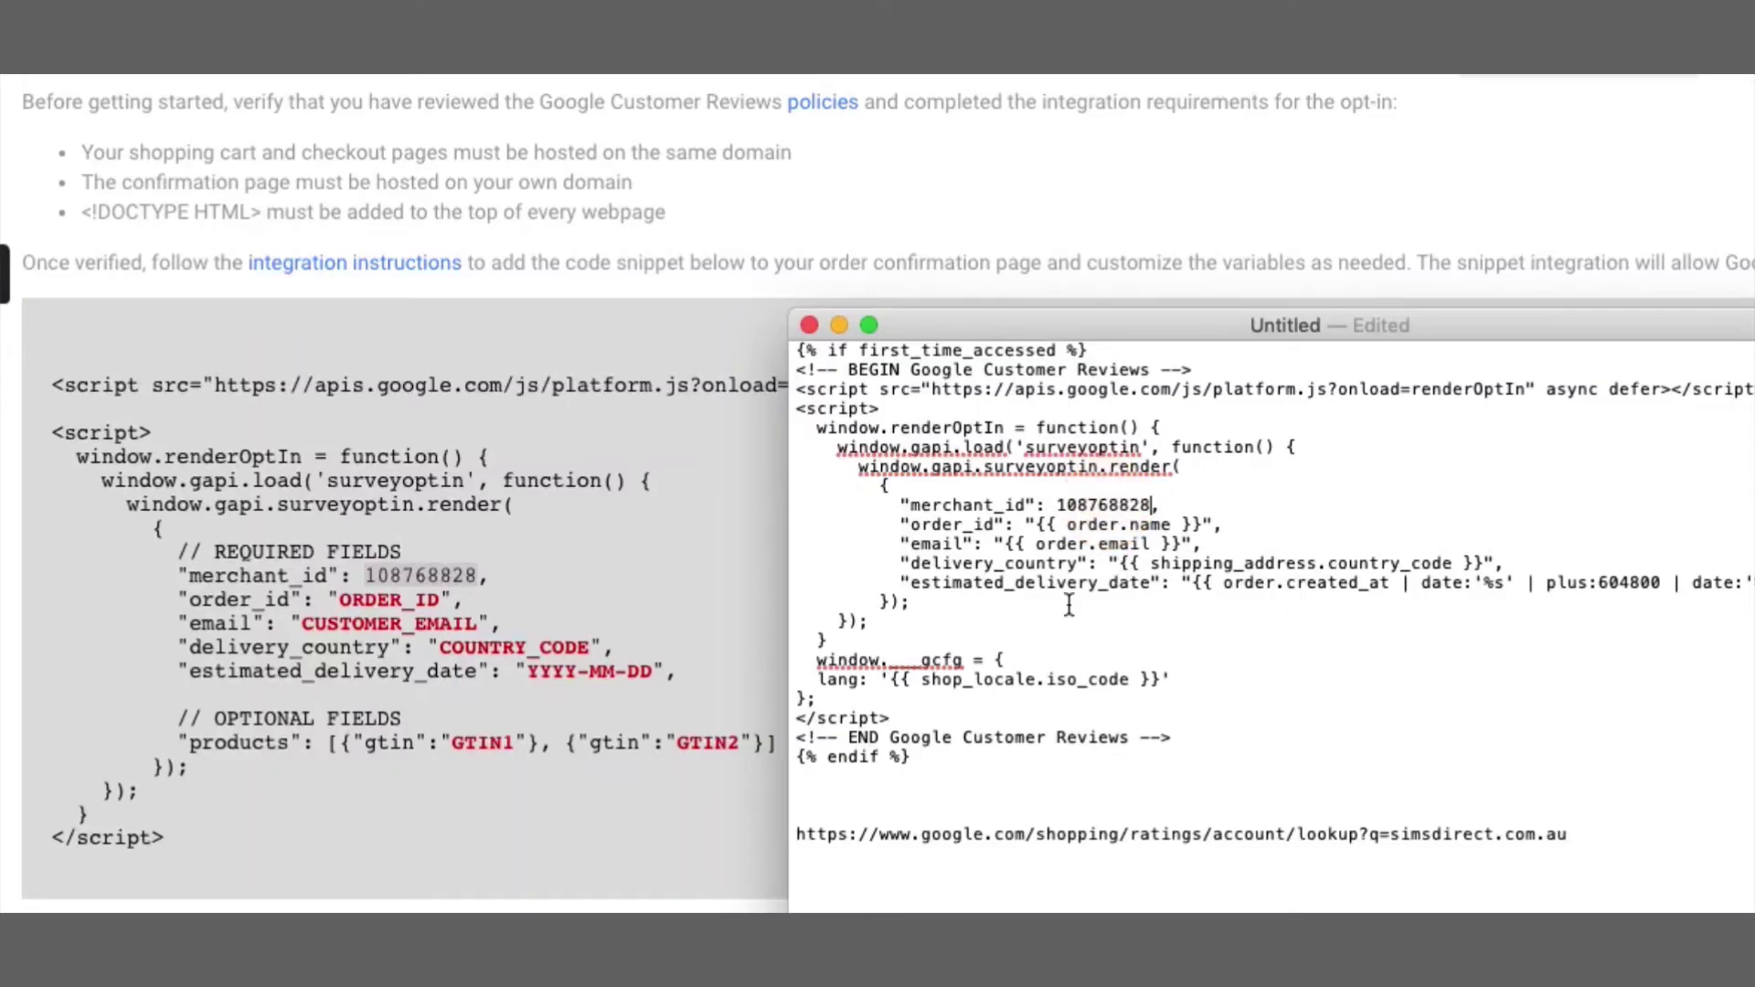
{"action": "double_click", "coordinate": [1093, 505]}
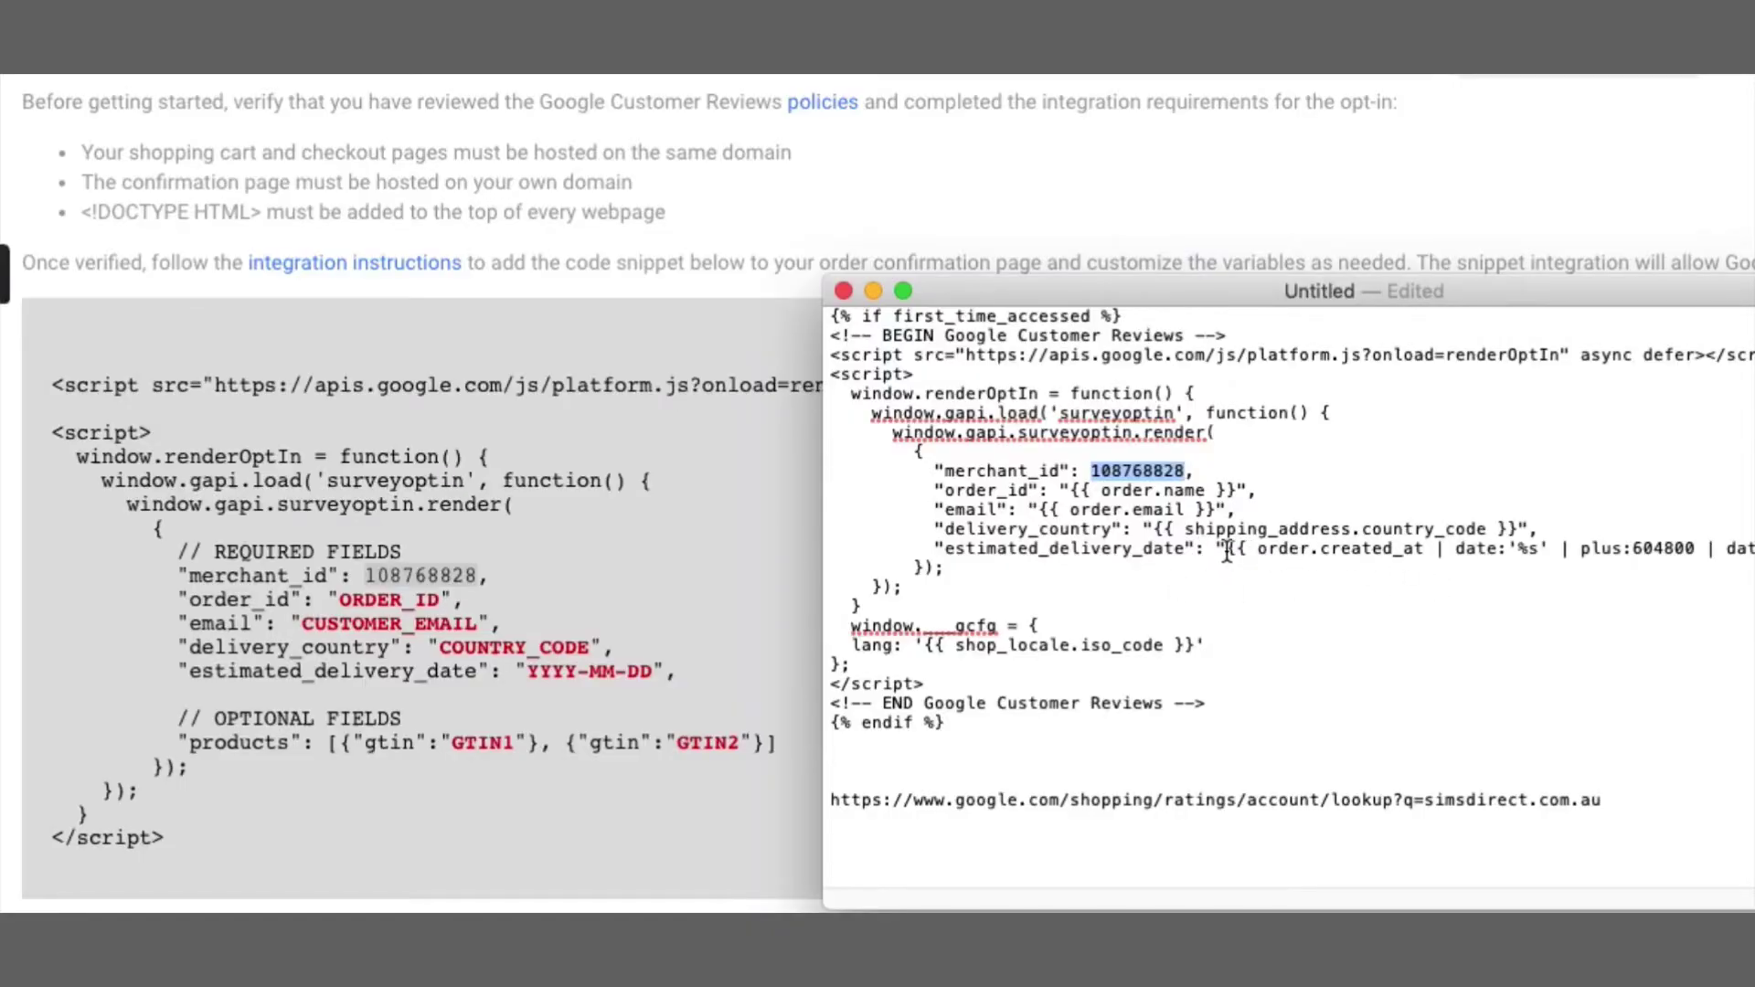
{"action": "left_click_drag", "start_coordinate": [1225, 549], "coordinate": [1750, 551]}
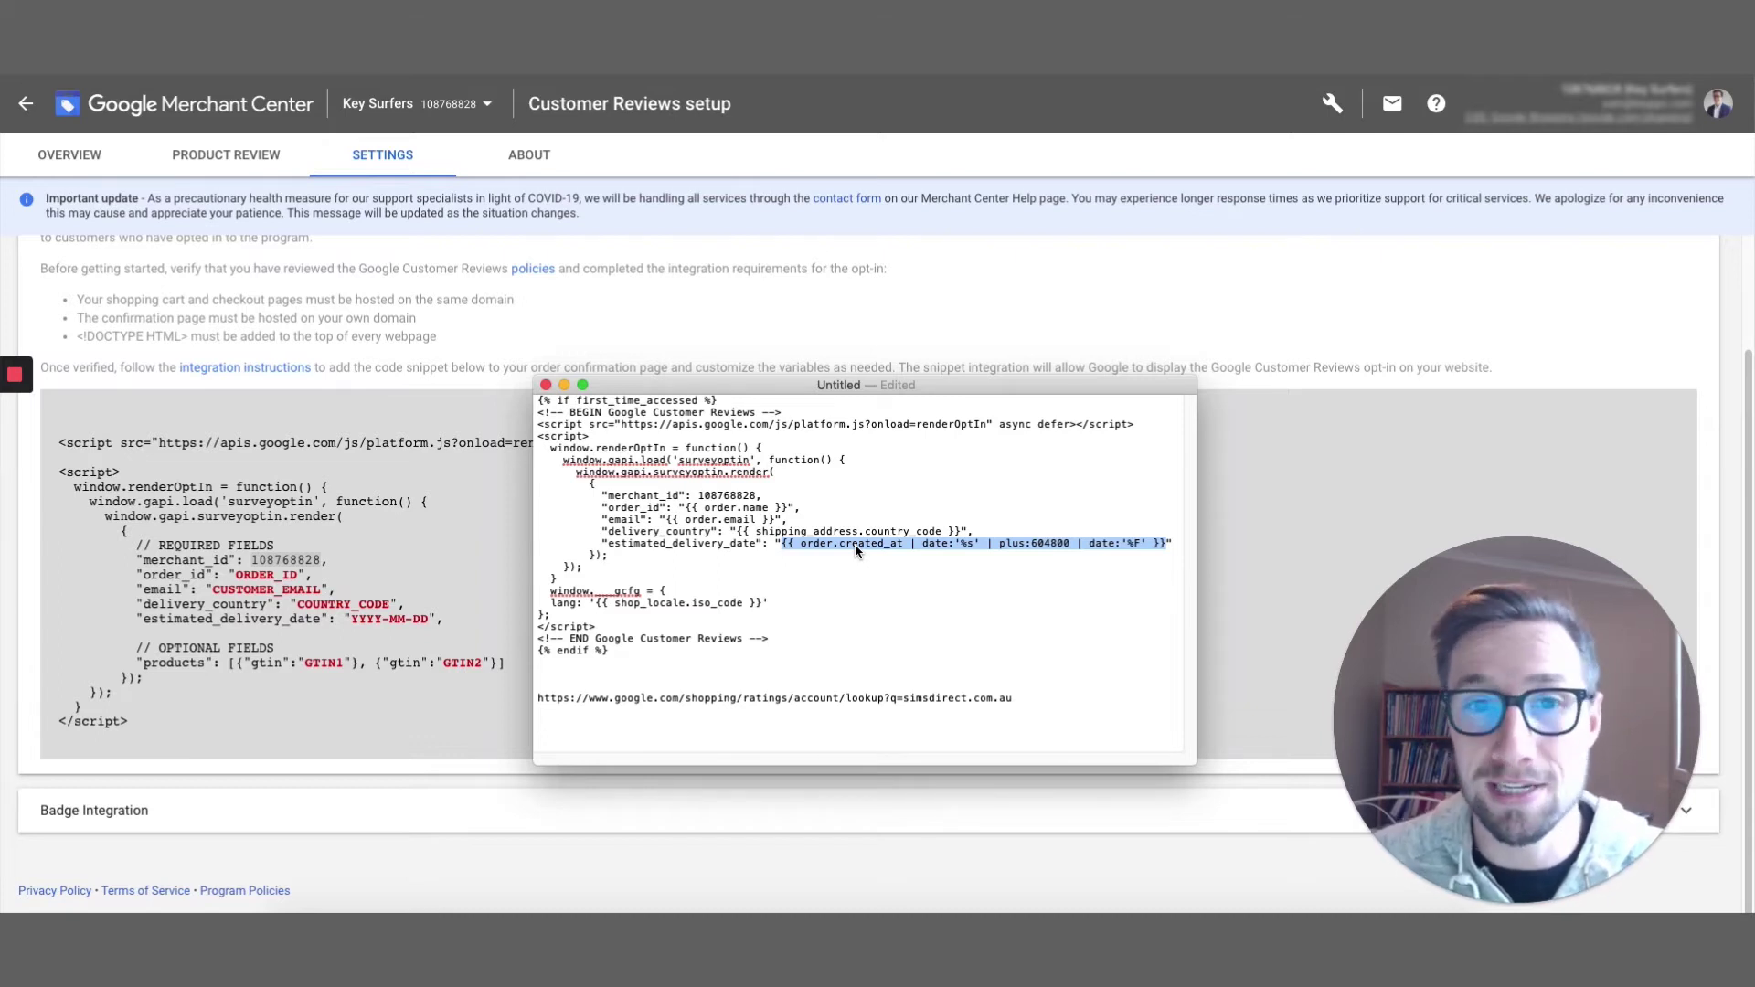
Step: Place the delivery date calculator sheet beside the code draft and select the 604800 value
{"action": "left_click", "coordinate": [1049, 254]}
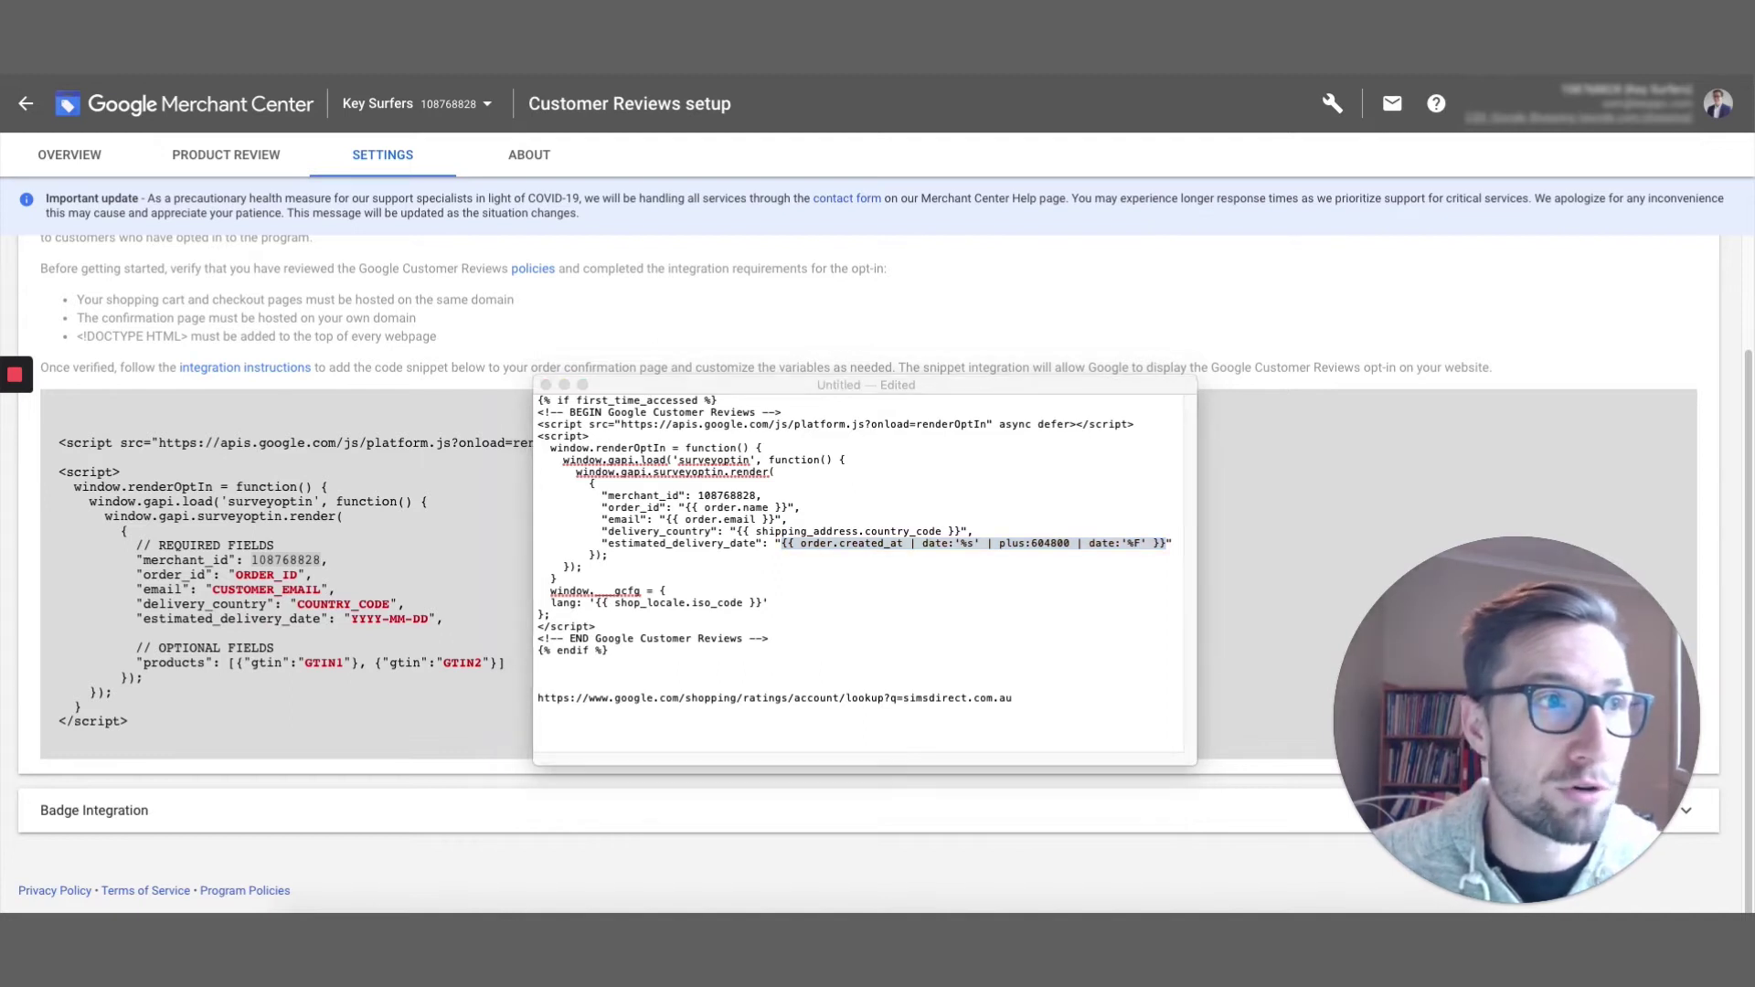
{"action": "key", "text": "super+Tab"}
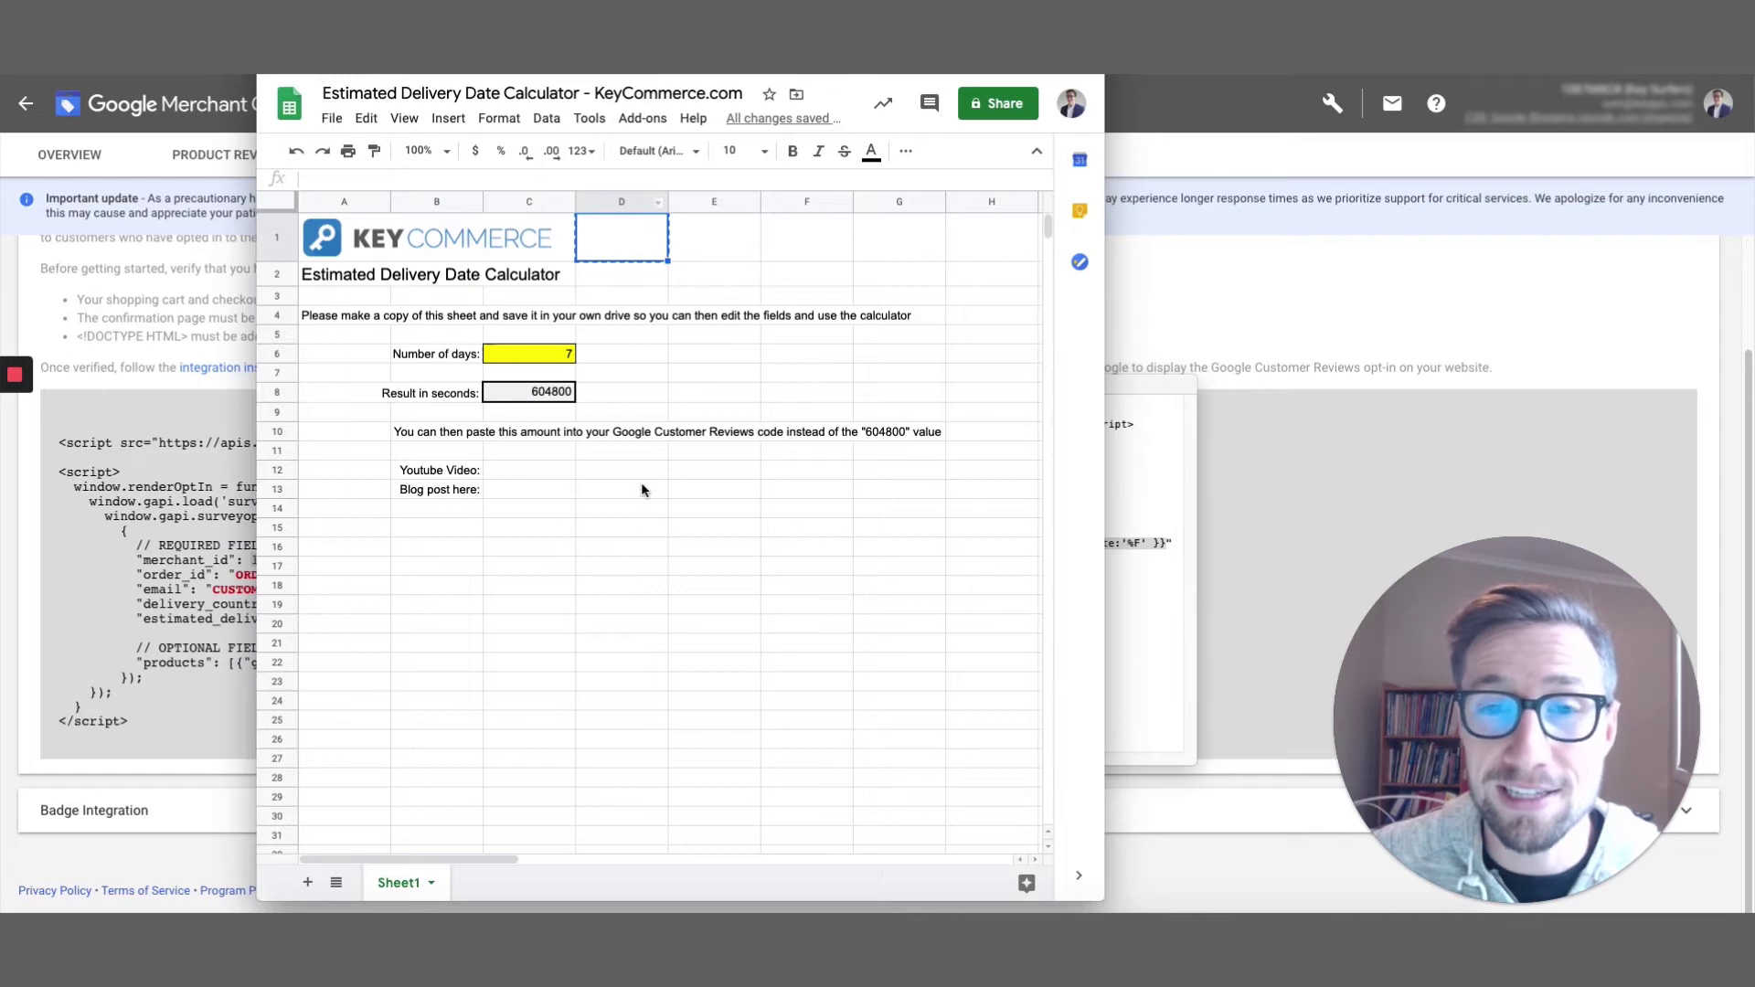
{"action": "left_click", "coordinate": [536, 361]}
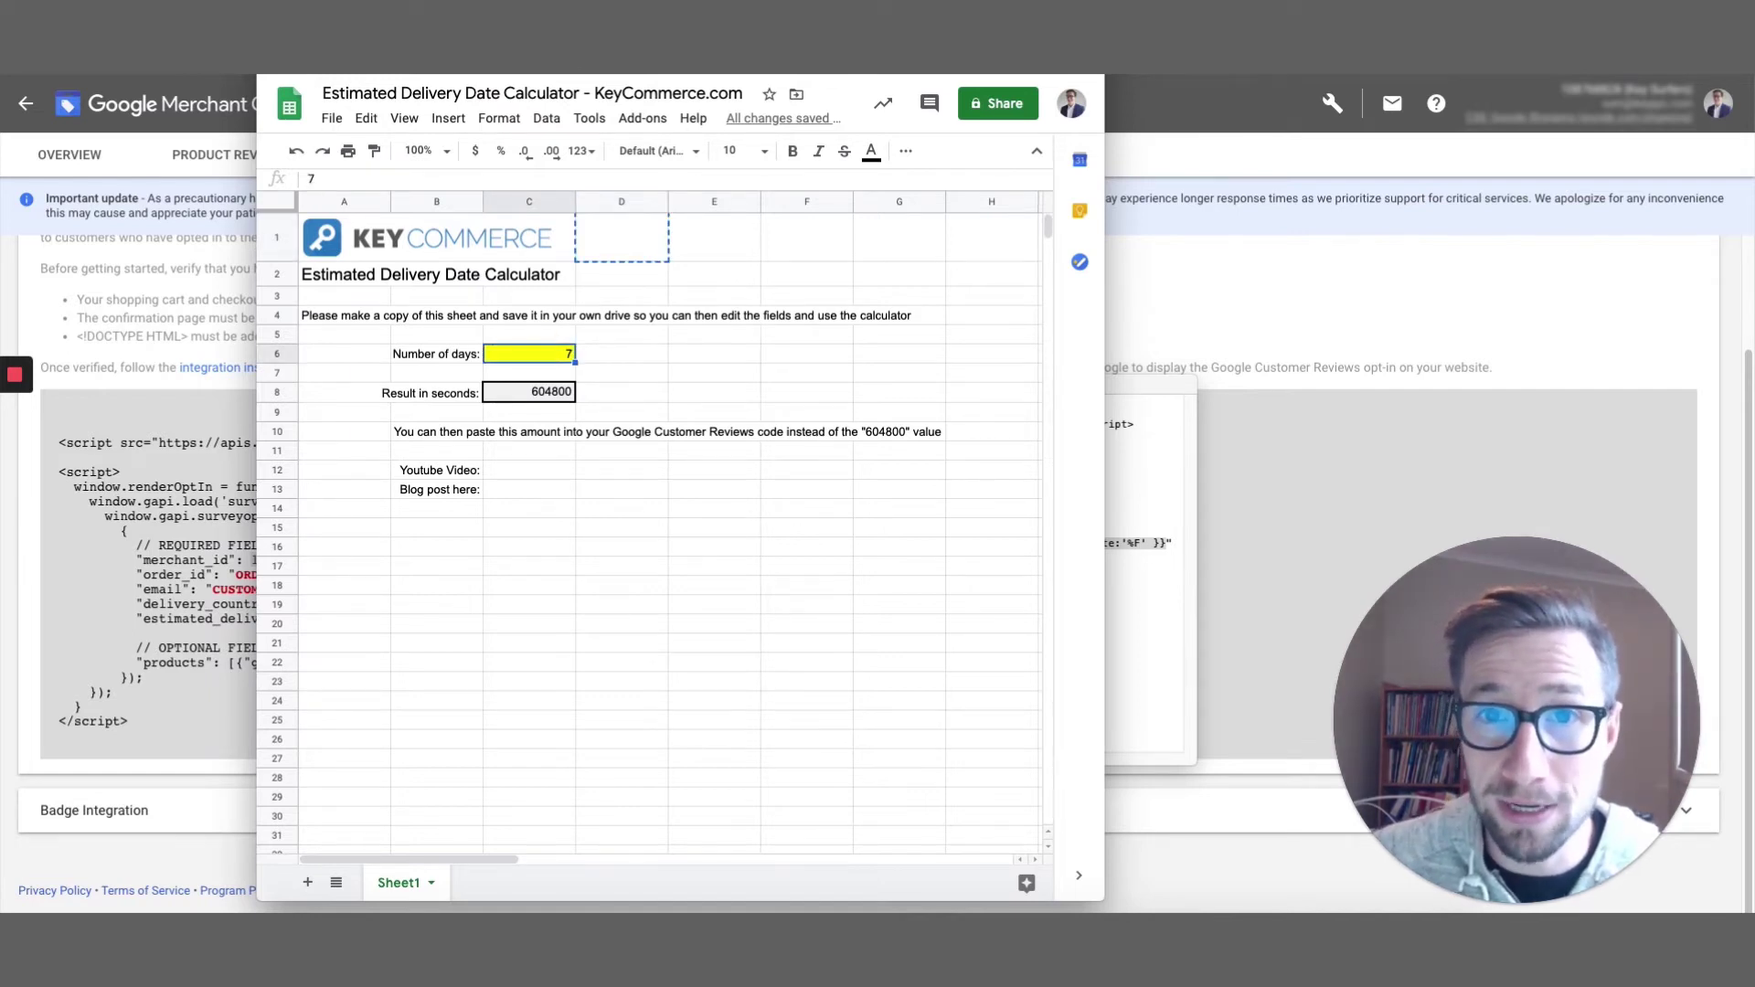
{"action": "left_click_drag", "start_coordinate": [850, 96], "coordinate": [619, 96]}
{"action": "left_click_drag", "start_coordinate": [944, 390], "coordinate": [1172, 359]}
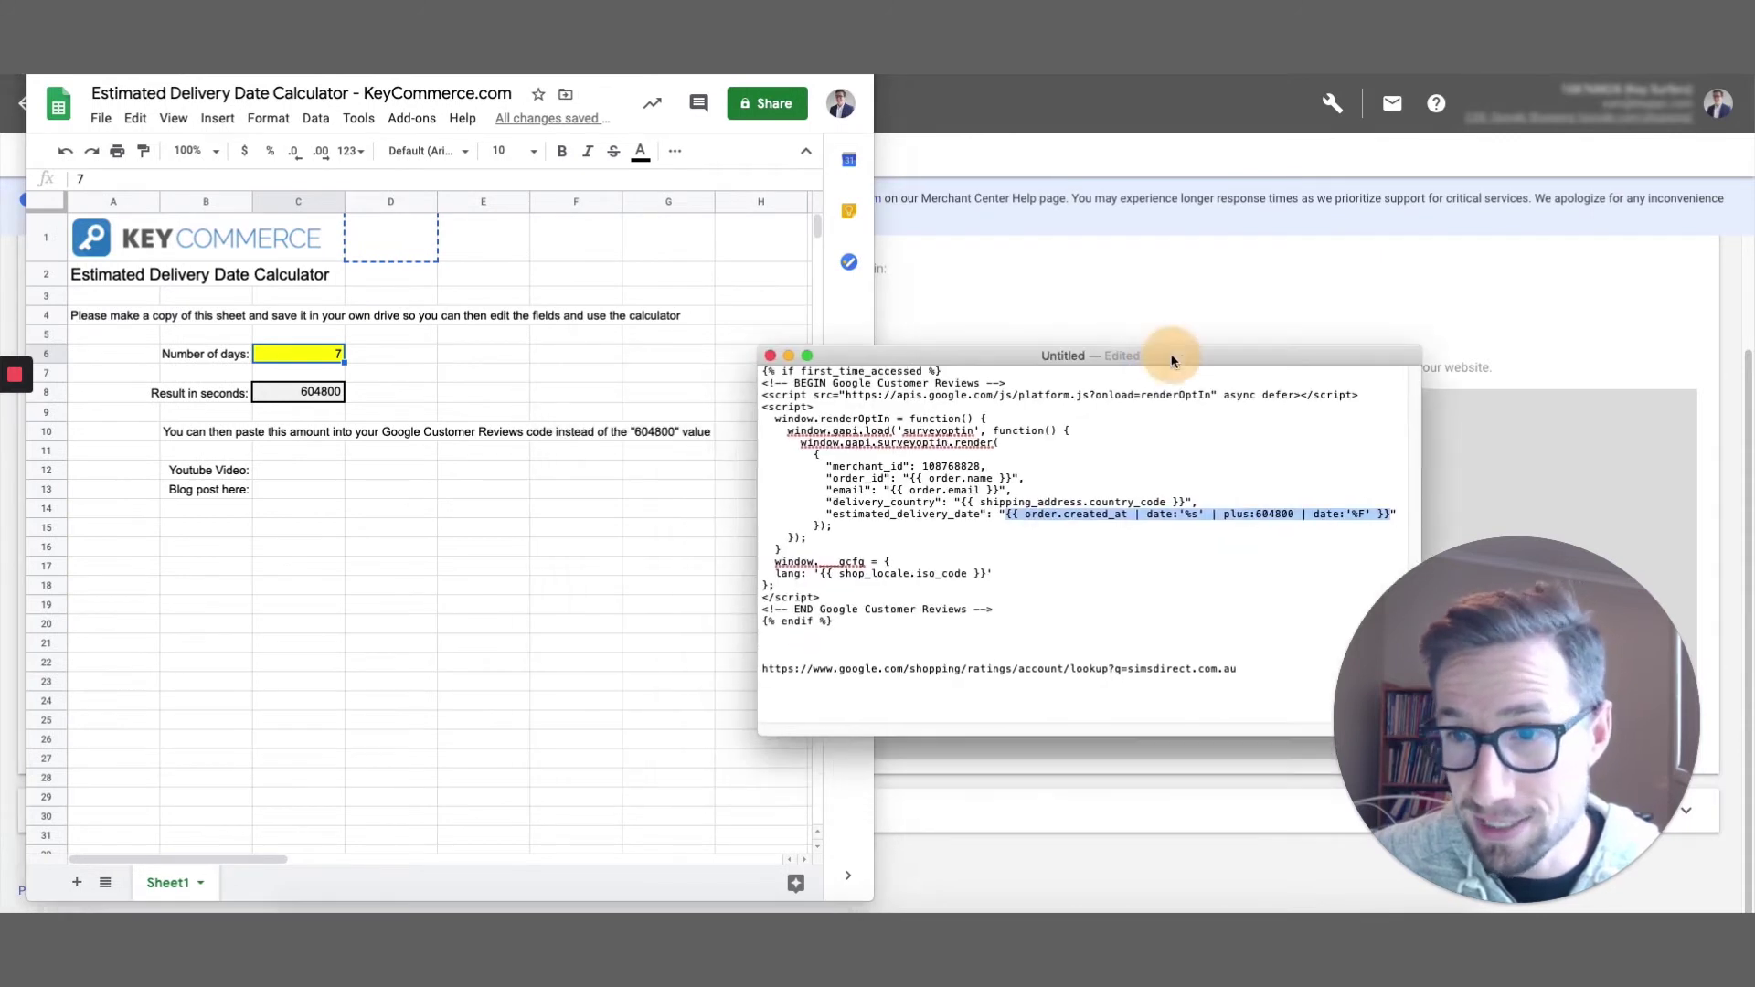
{"action": "double_click", "coordinate": [1266, 515]}
{"action": "left_click", "coordinate": [315, 359]}
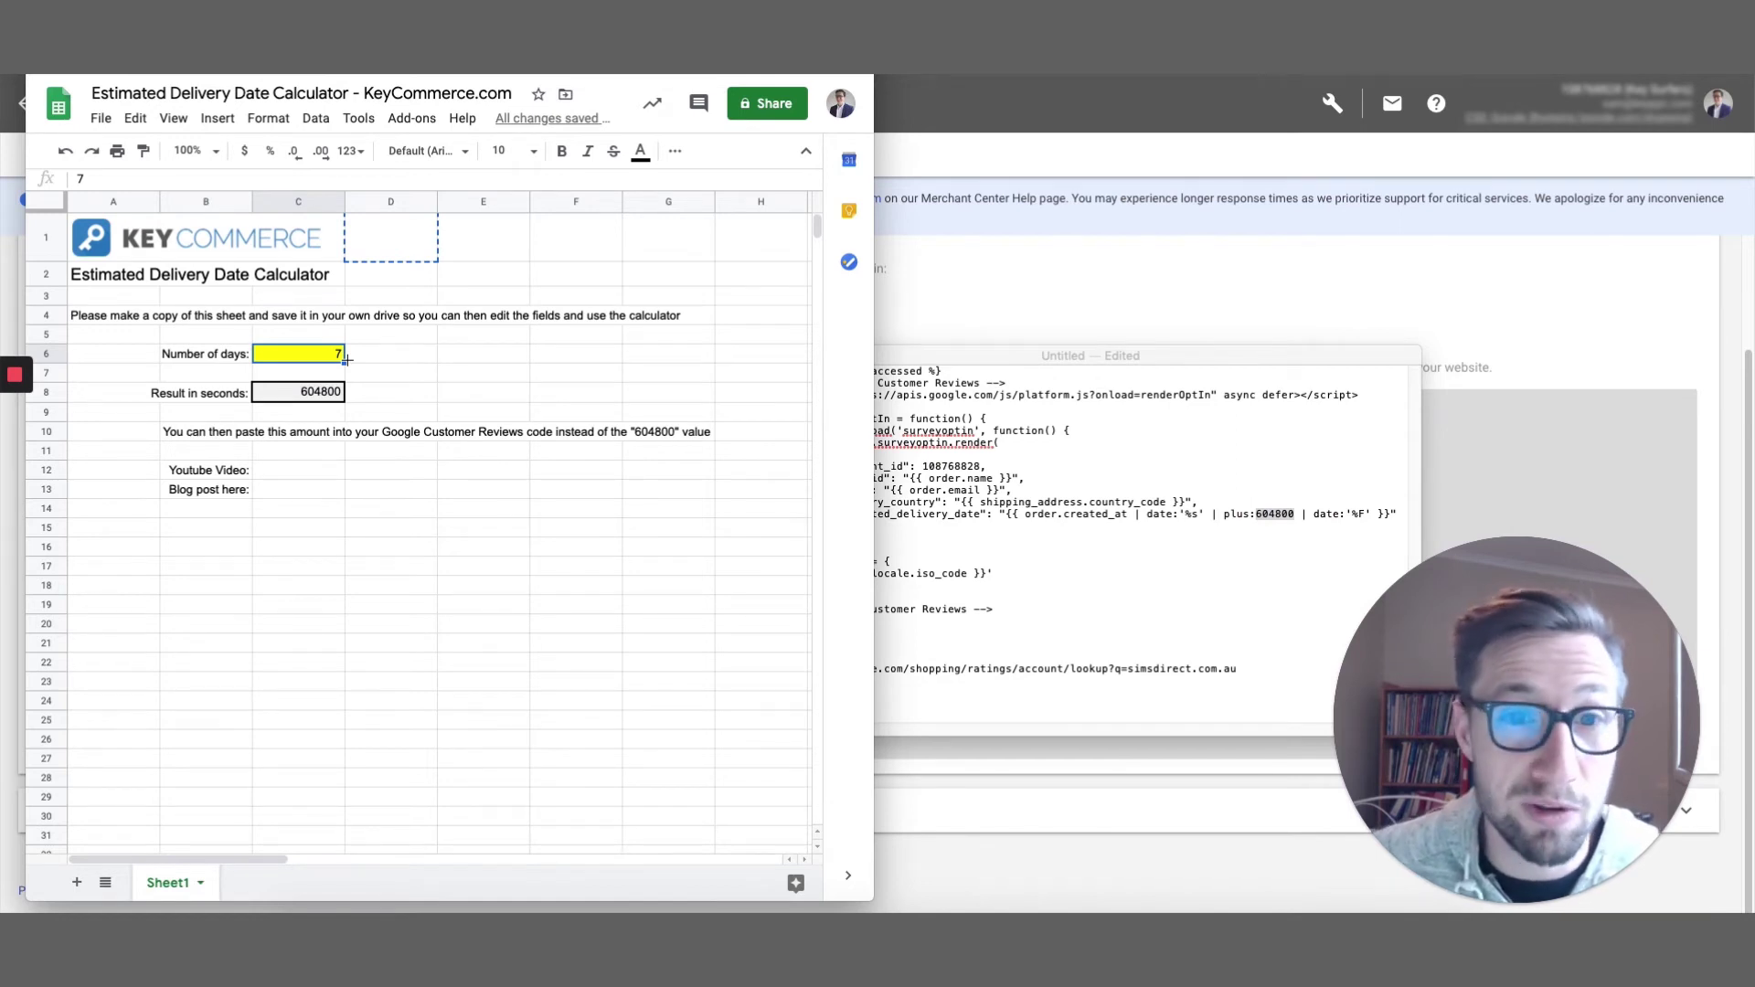
Step: Set Number of days to 3 in C6, replace 604800 with the 259200 result, and select the finished code
{"action": "type", "text": "3"}
{"action": "key", "text": "Return"}
{"action": "left_click", "coordinate": [323, 394]}
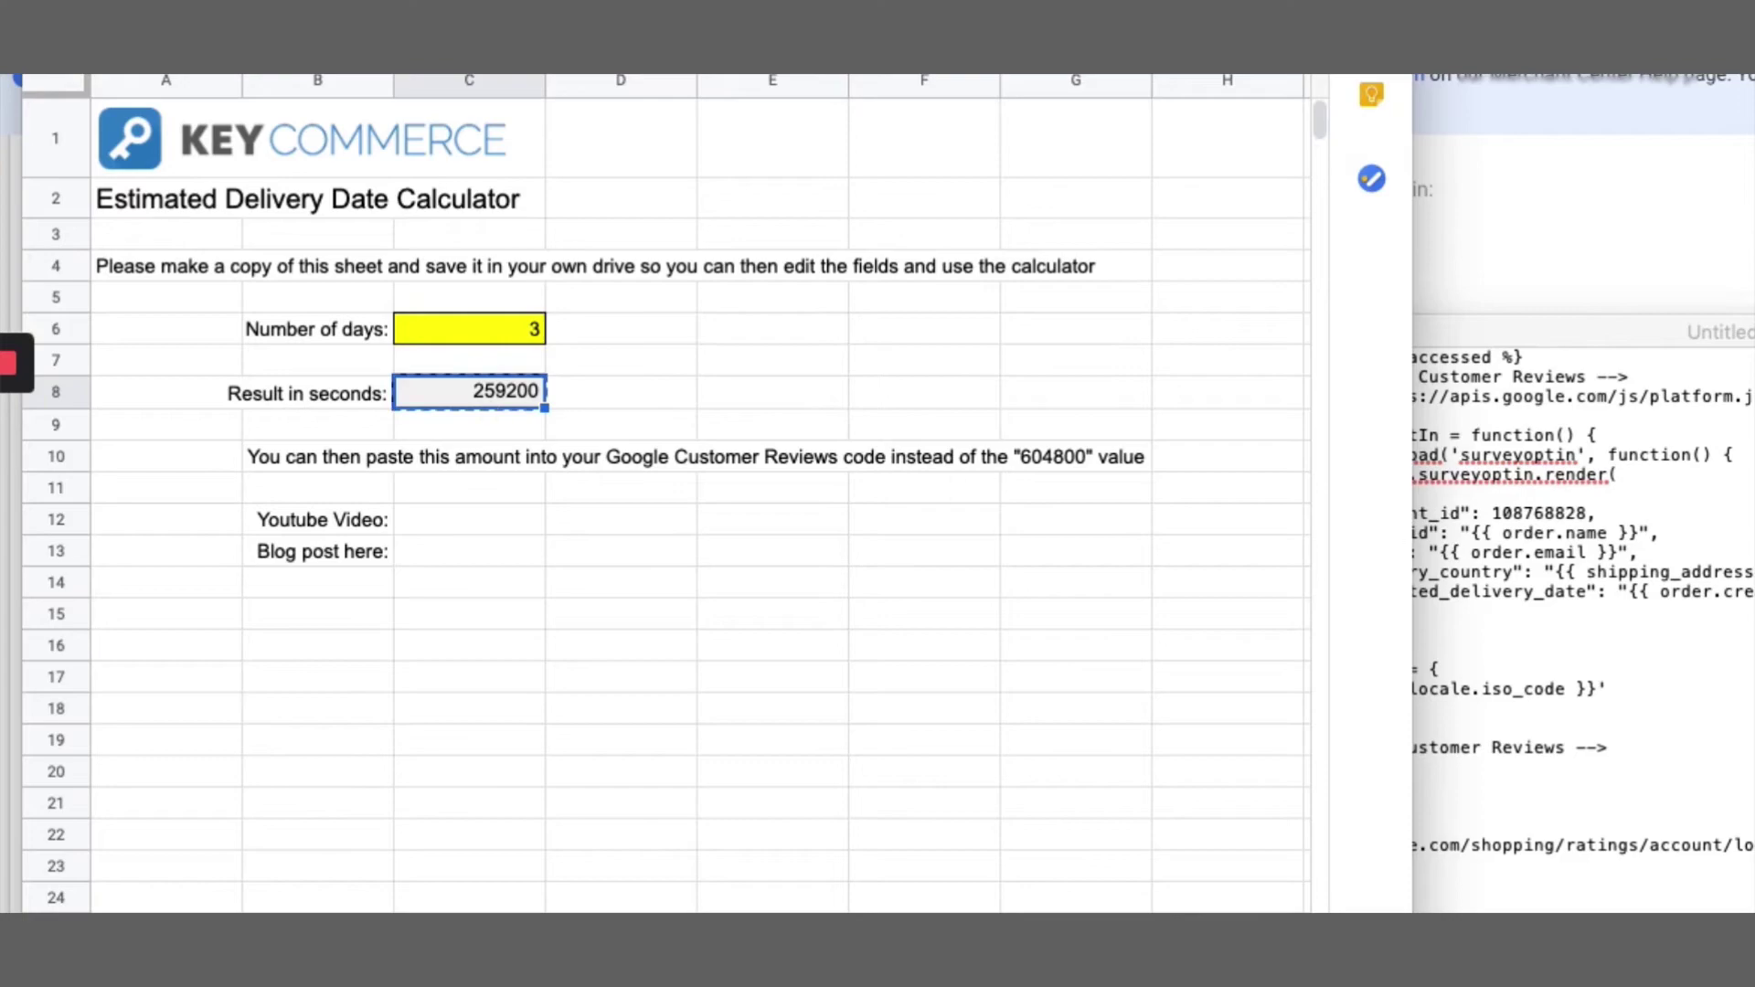
{"action": "key", "text": "super+Tab"}
{"action": "type", "text": "259200"}
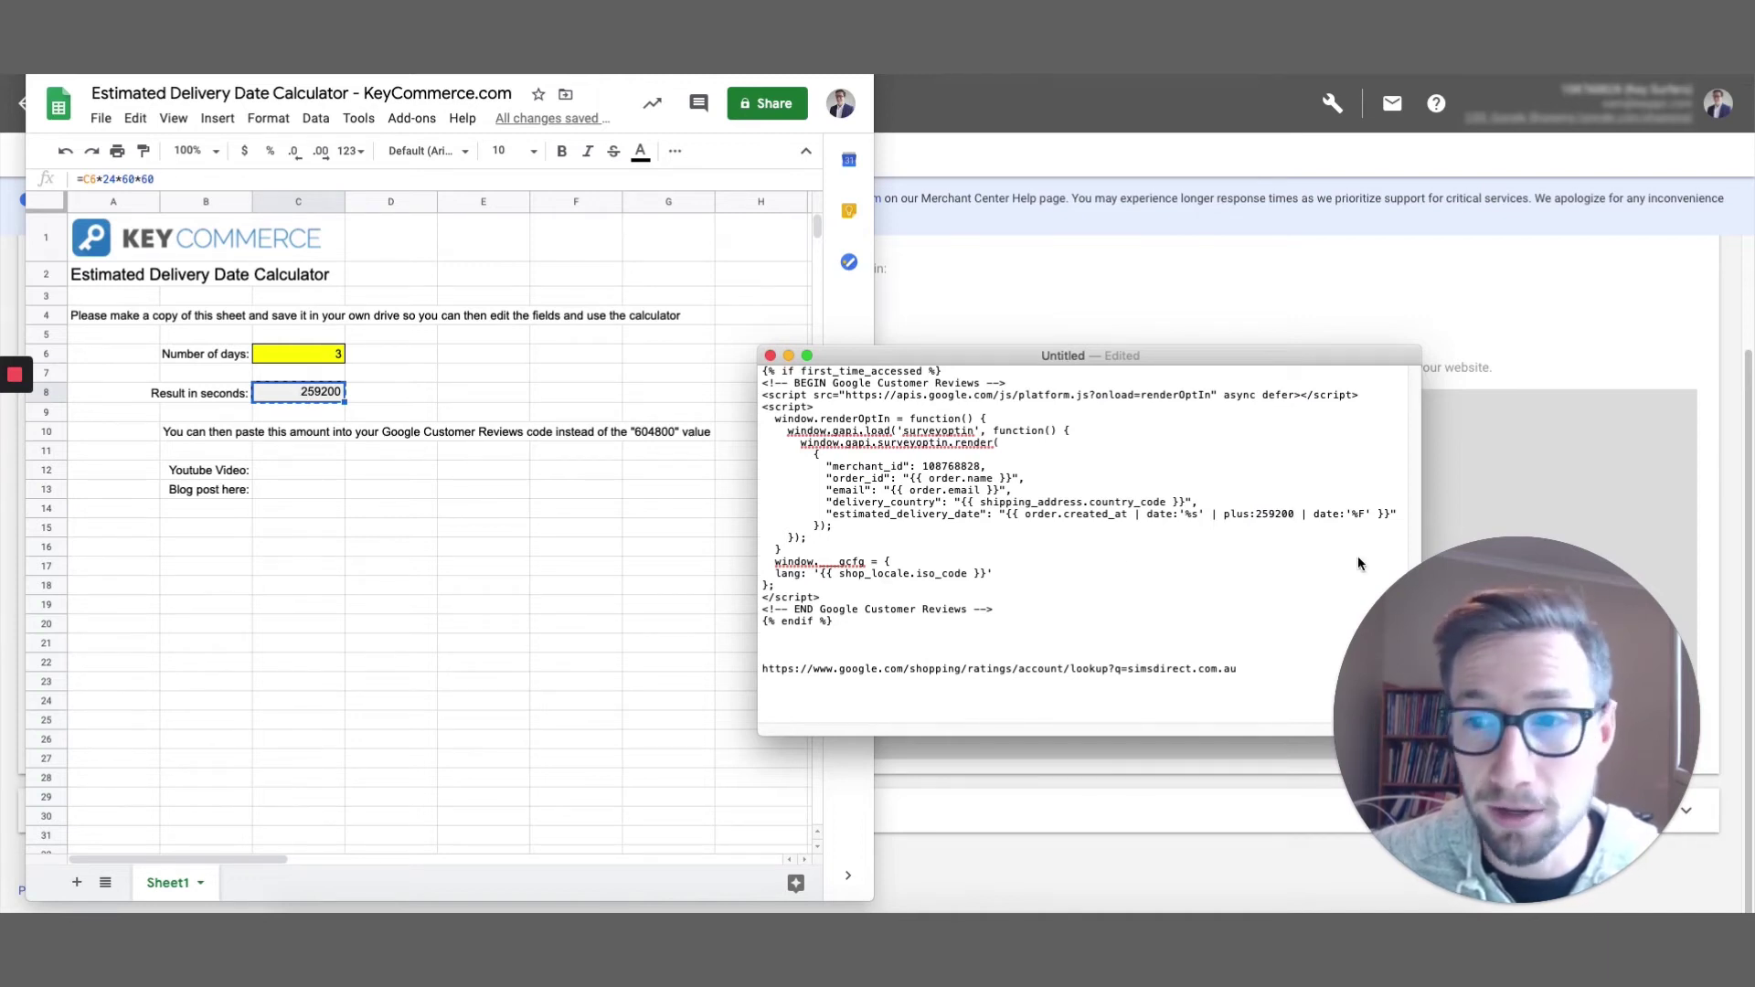
{"action": "key", "text": "super+a"}
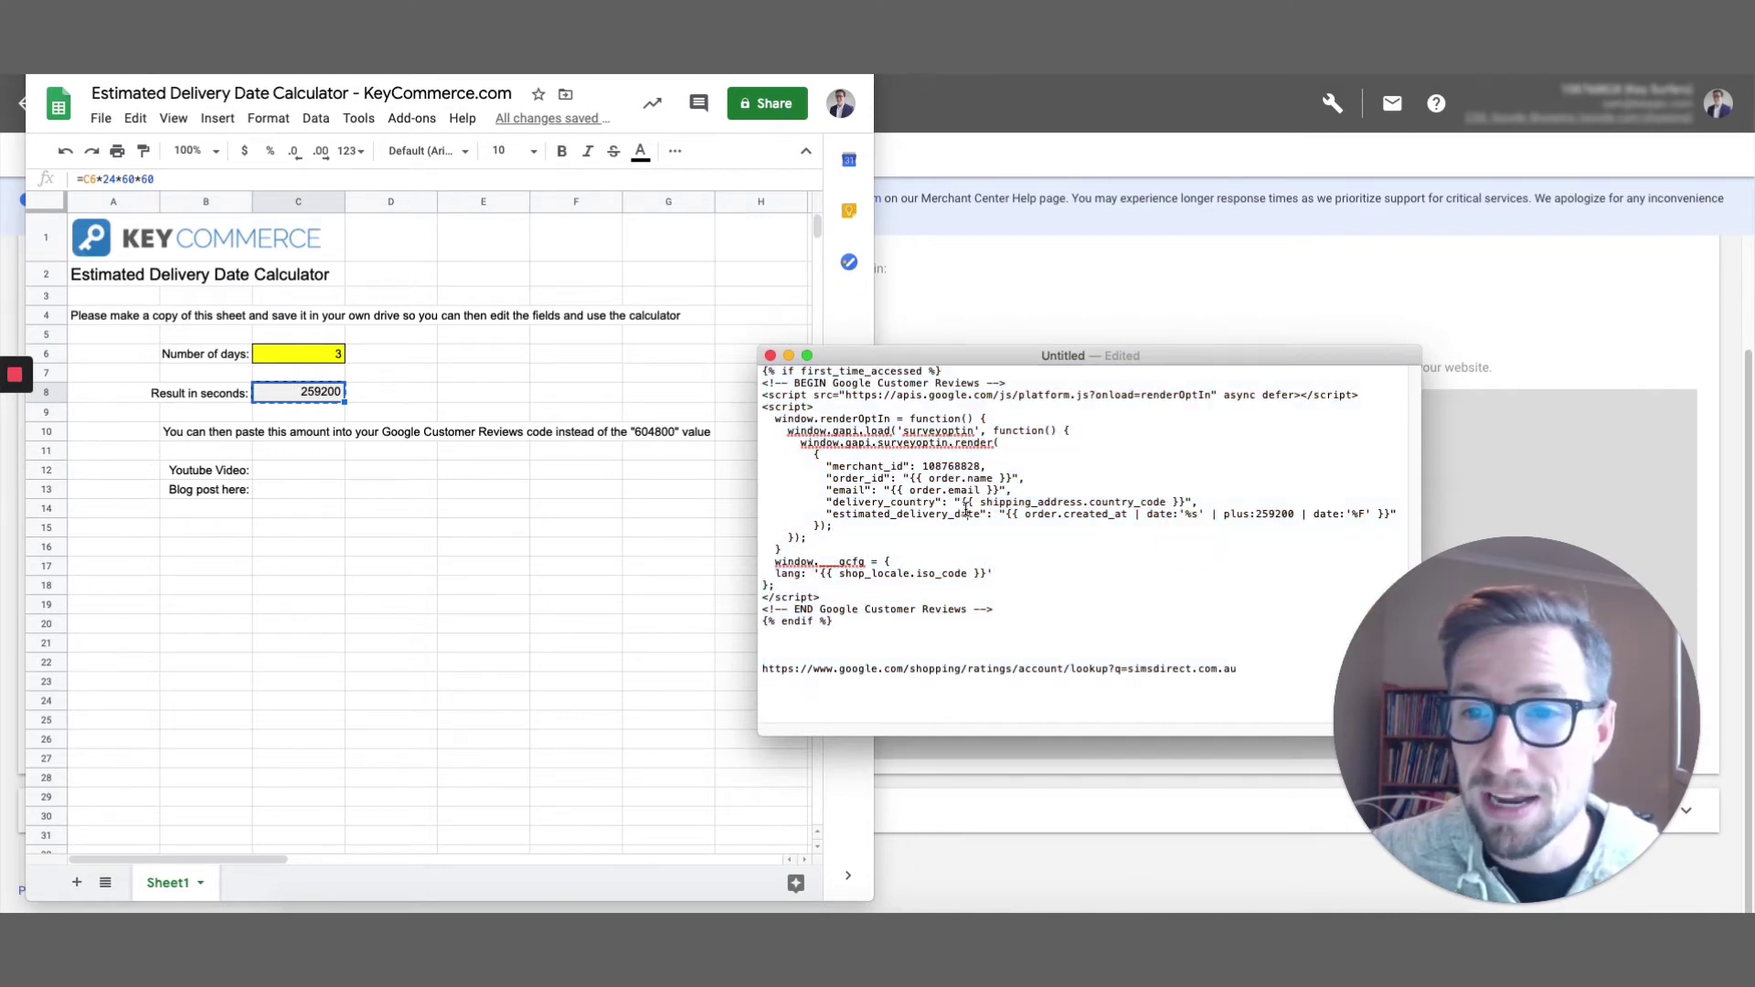
{"action": "left_click_drag", "start_coordinate": [975, 369], "coordinate": [1220, 303]}
{"action": "left_click", "coordinate": [494, 71]}
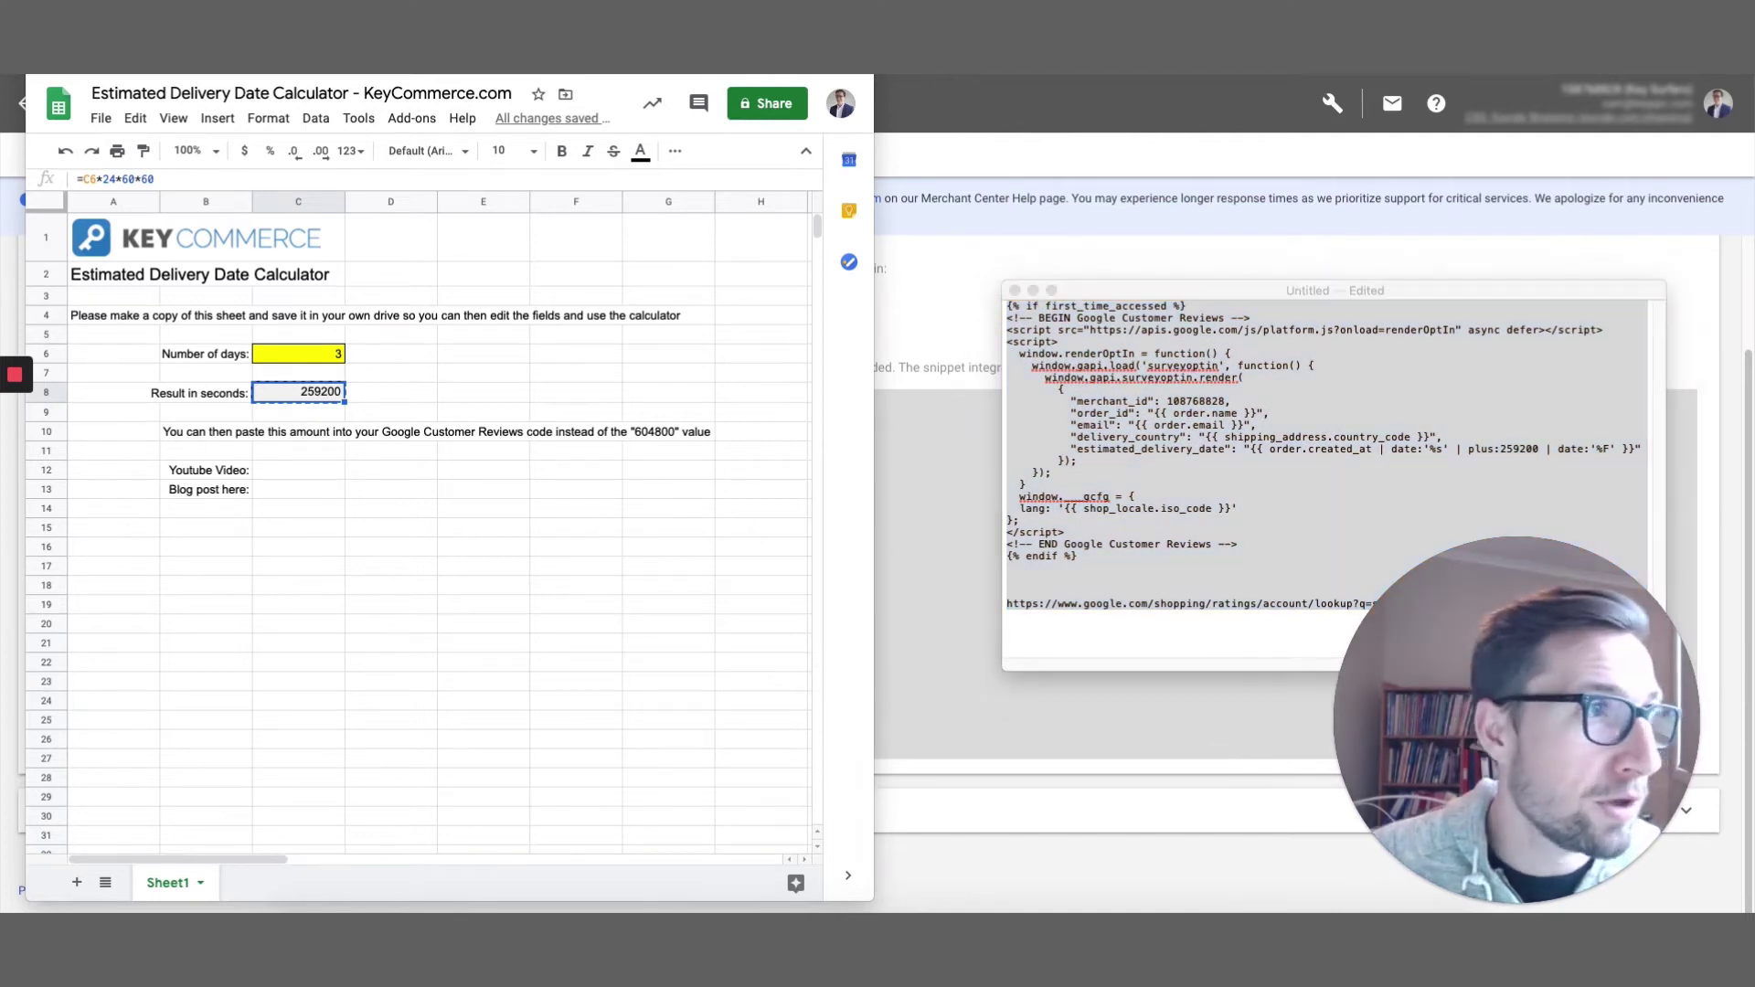
Step: Paste the Customer Reviews code into Additional scripts in Shopify's checkout settings
{"action": "key", "text": "ctrl+super+f"}
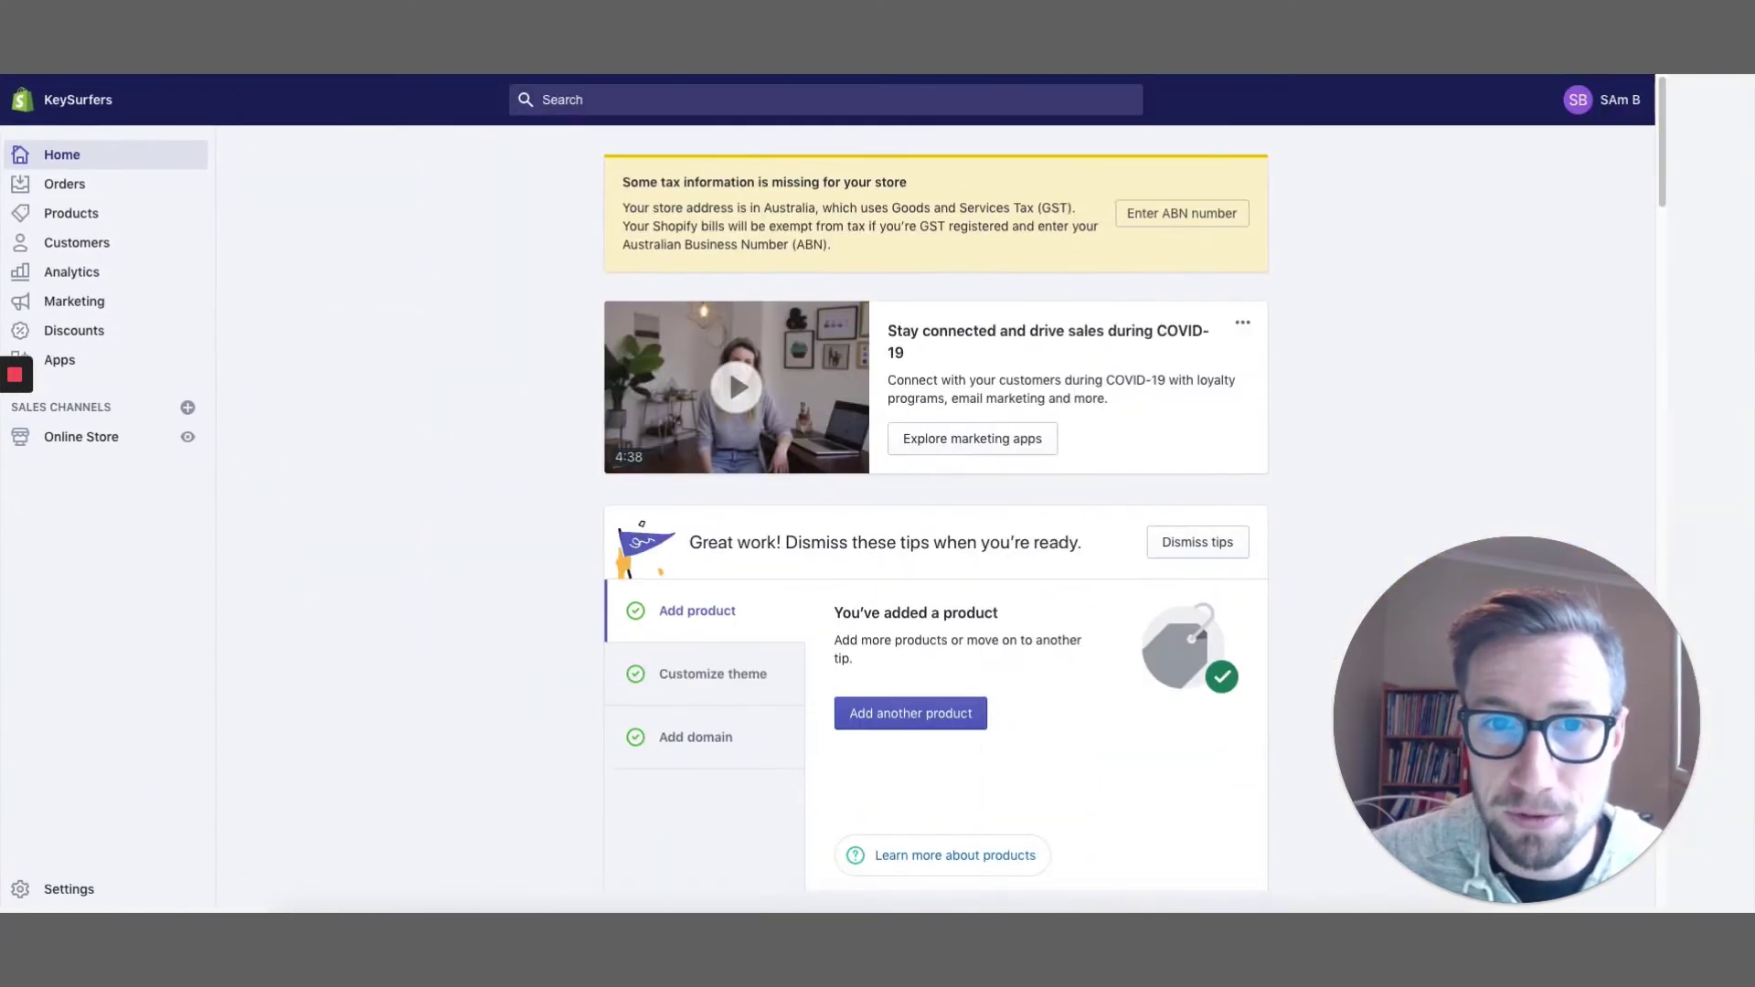
{"action": "left_click", "coordinate": [66, 890]}
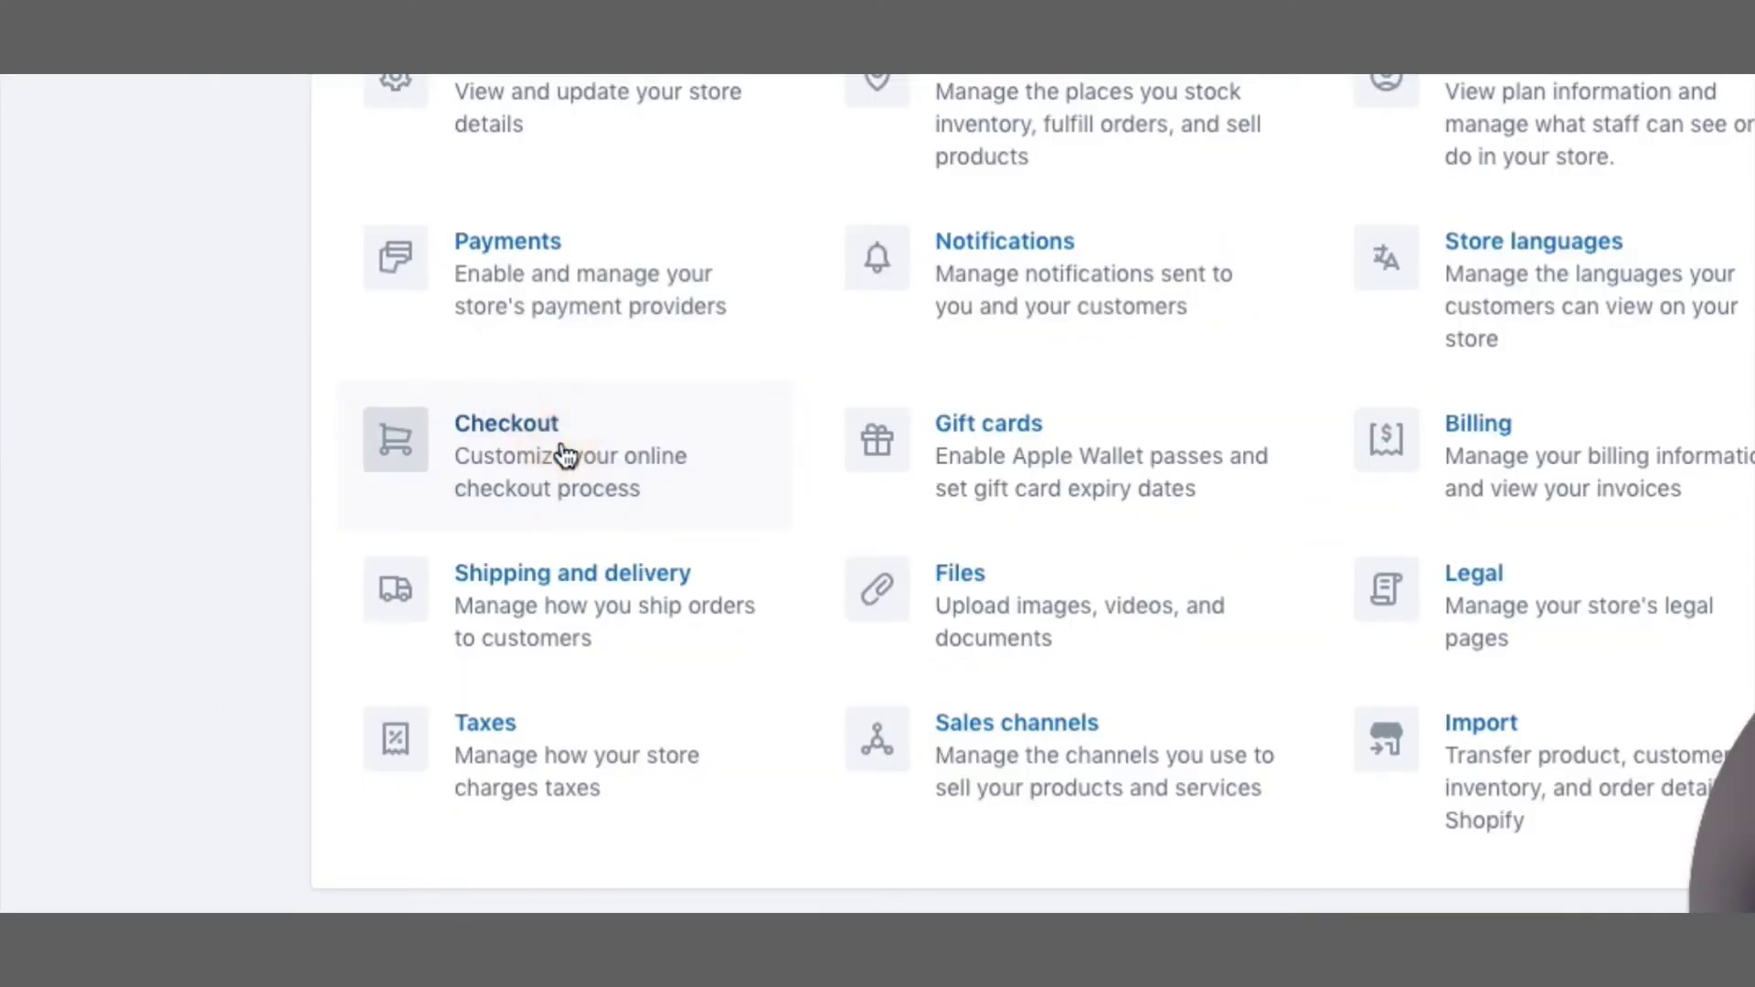
{"action": "left_click", "coordinate": [494, 437]}
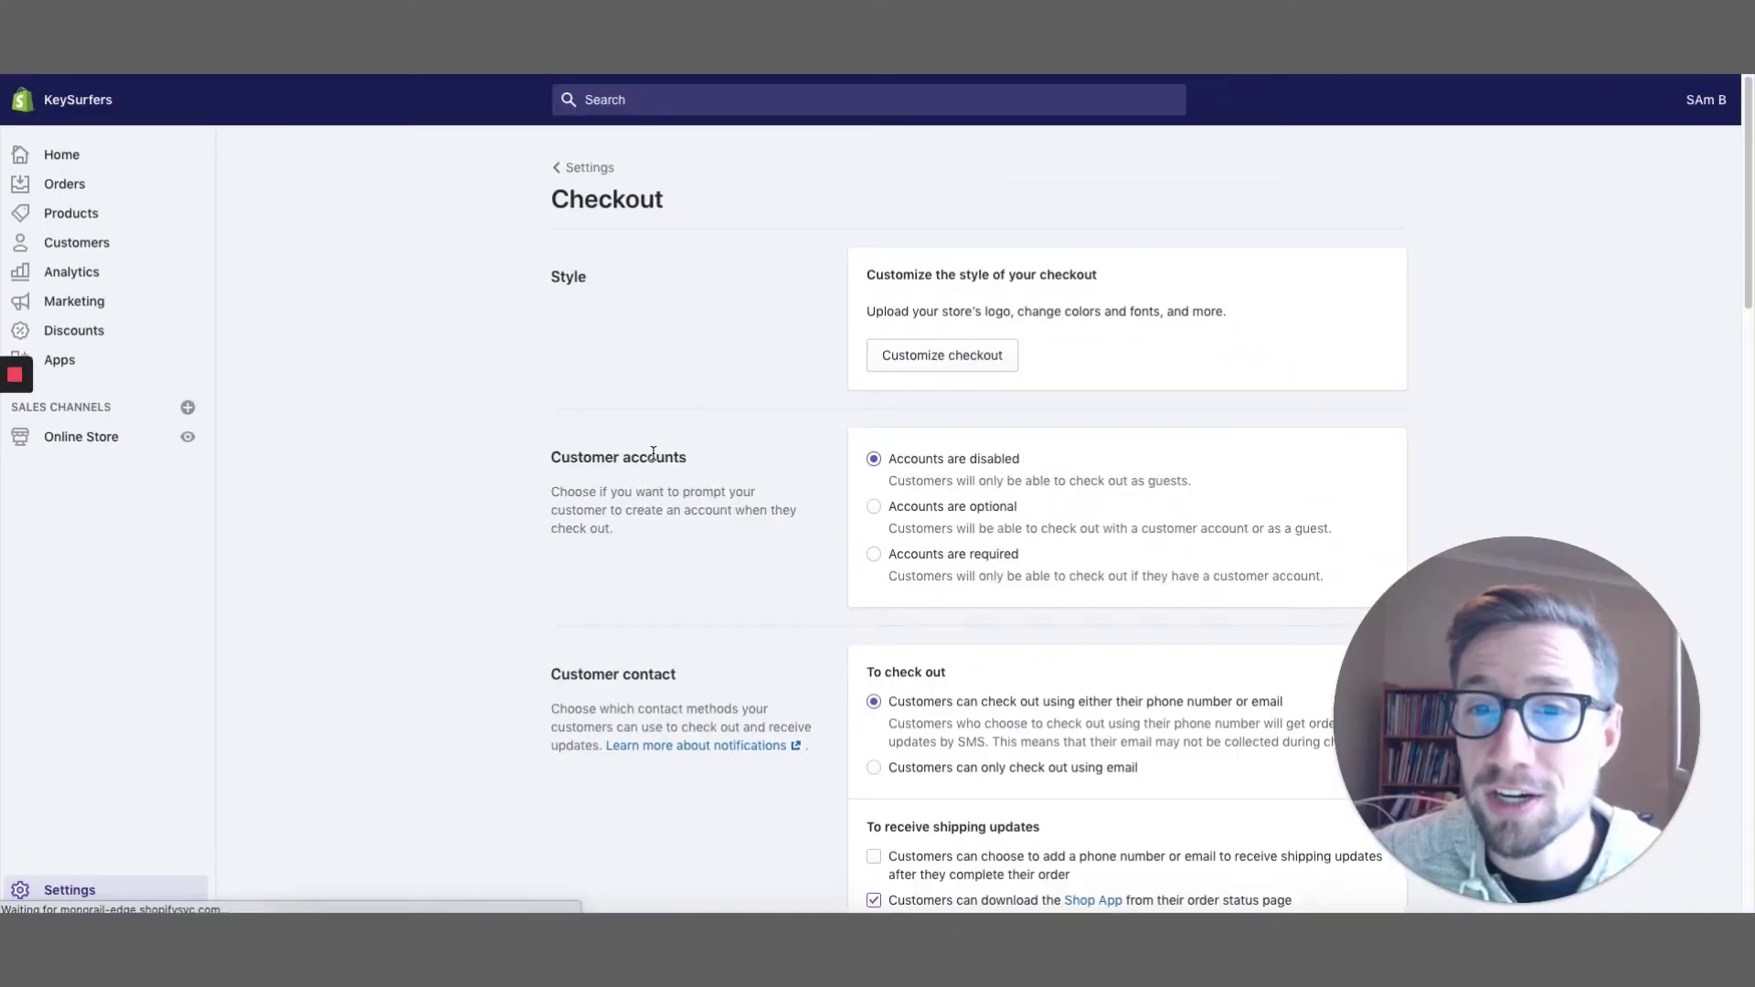
{"action": "scroll", "coordinate": [772, 440], "scroll_direction": "down", "scroll_amount": 10}
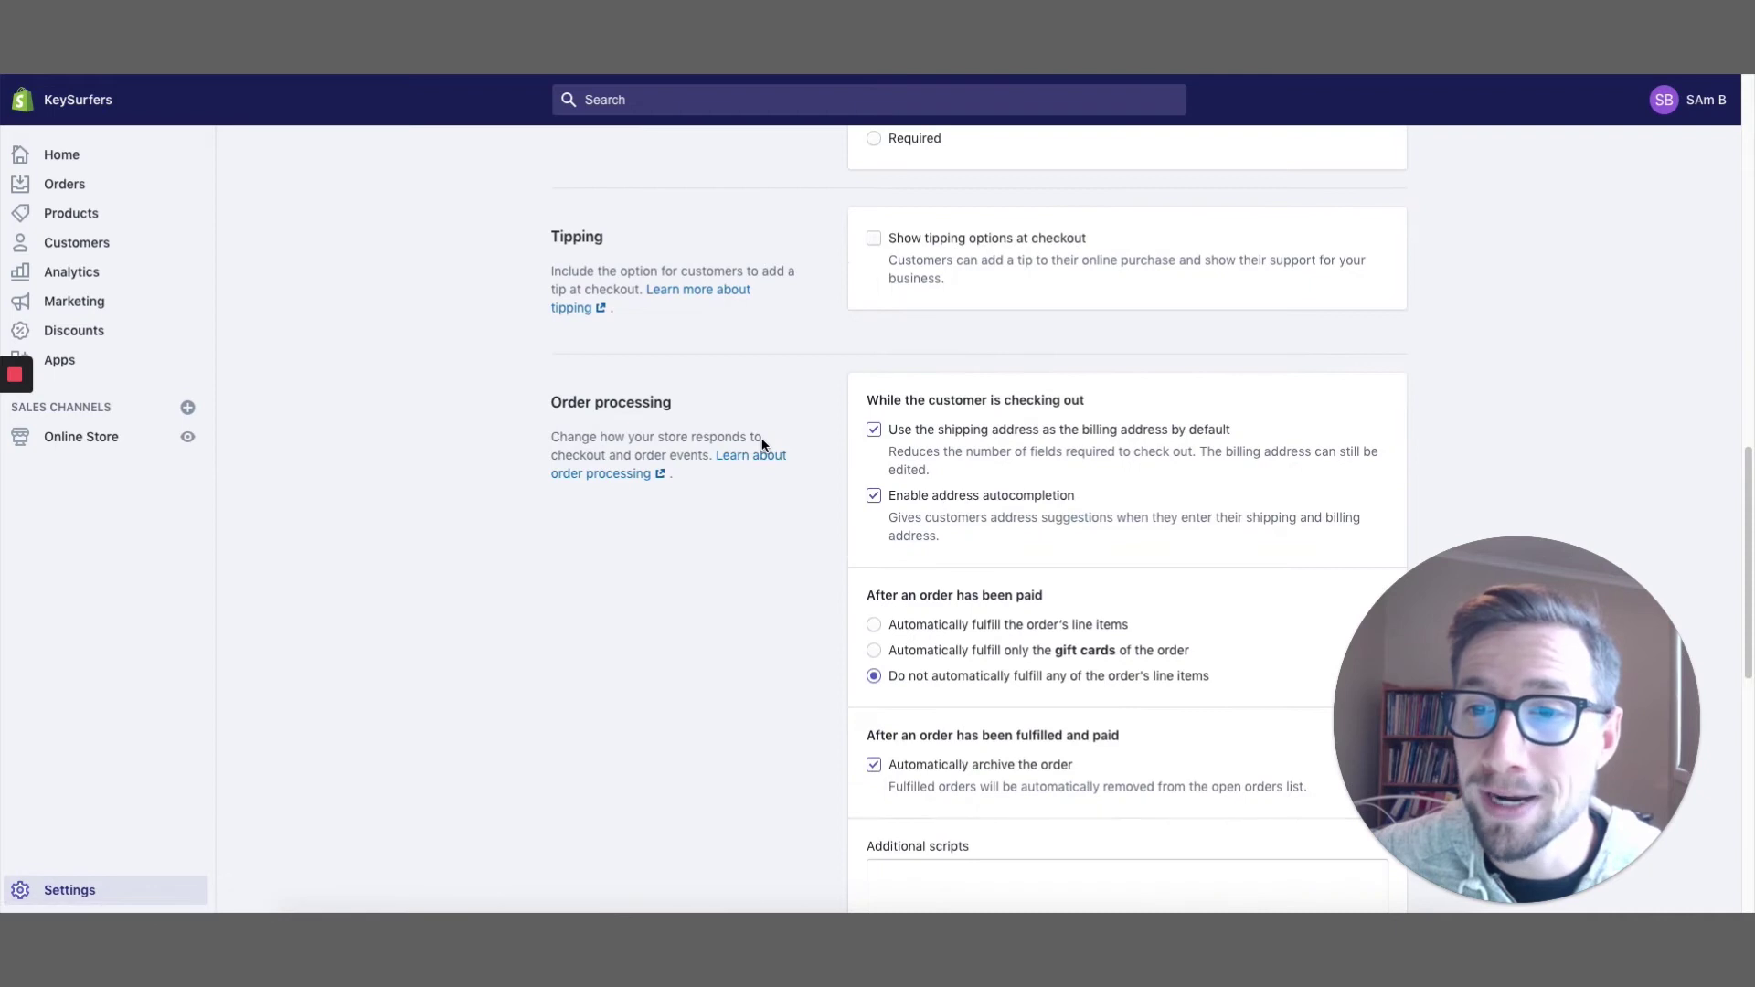
{"action": "scroll", "coordinate": [762, 445], "scroll_direction": "down", "scroll_amount": 4}
{"action": "left_click", "coordinate": [944, 563]}
{"action": "key", "text": "ctrl+v"}
Step: Delete the leftover ratings URL and blank lines below the script
{"action": "scroll", "coordinate": [720, 543], "scroll_direction": "down", "scroll_amount": 4}
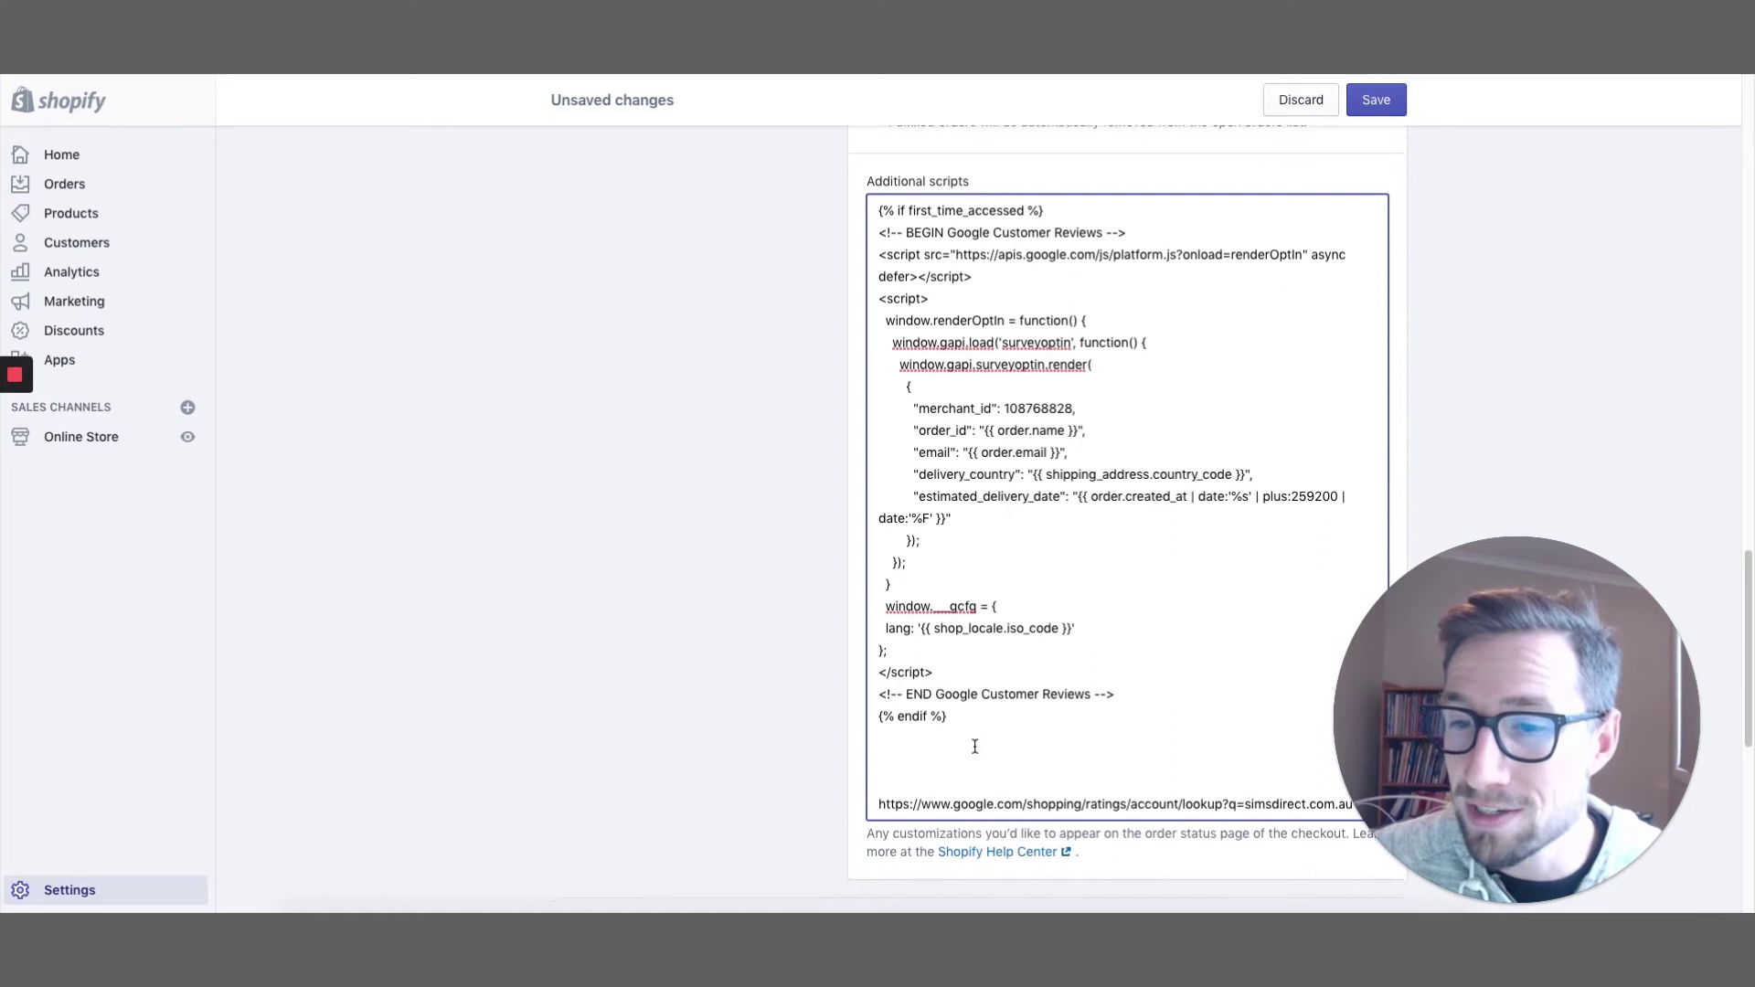
{"action": "scroll", "coordinate": [964, 742], "scroll_direction": "down", "scroll_amount": 3}
{"action": "left_click_drag", "start_coordinate": [909, 527], "coordinate": [924, 654]}
{"action": "key", "text": "BackSpace"}
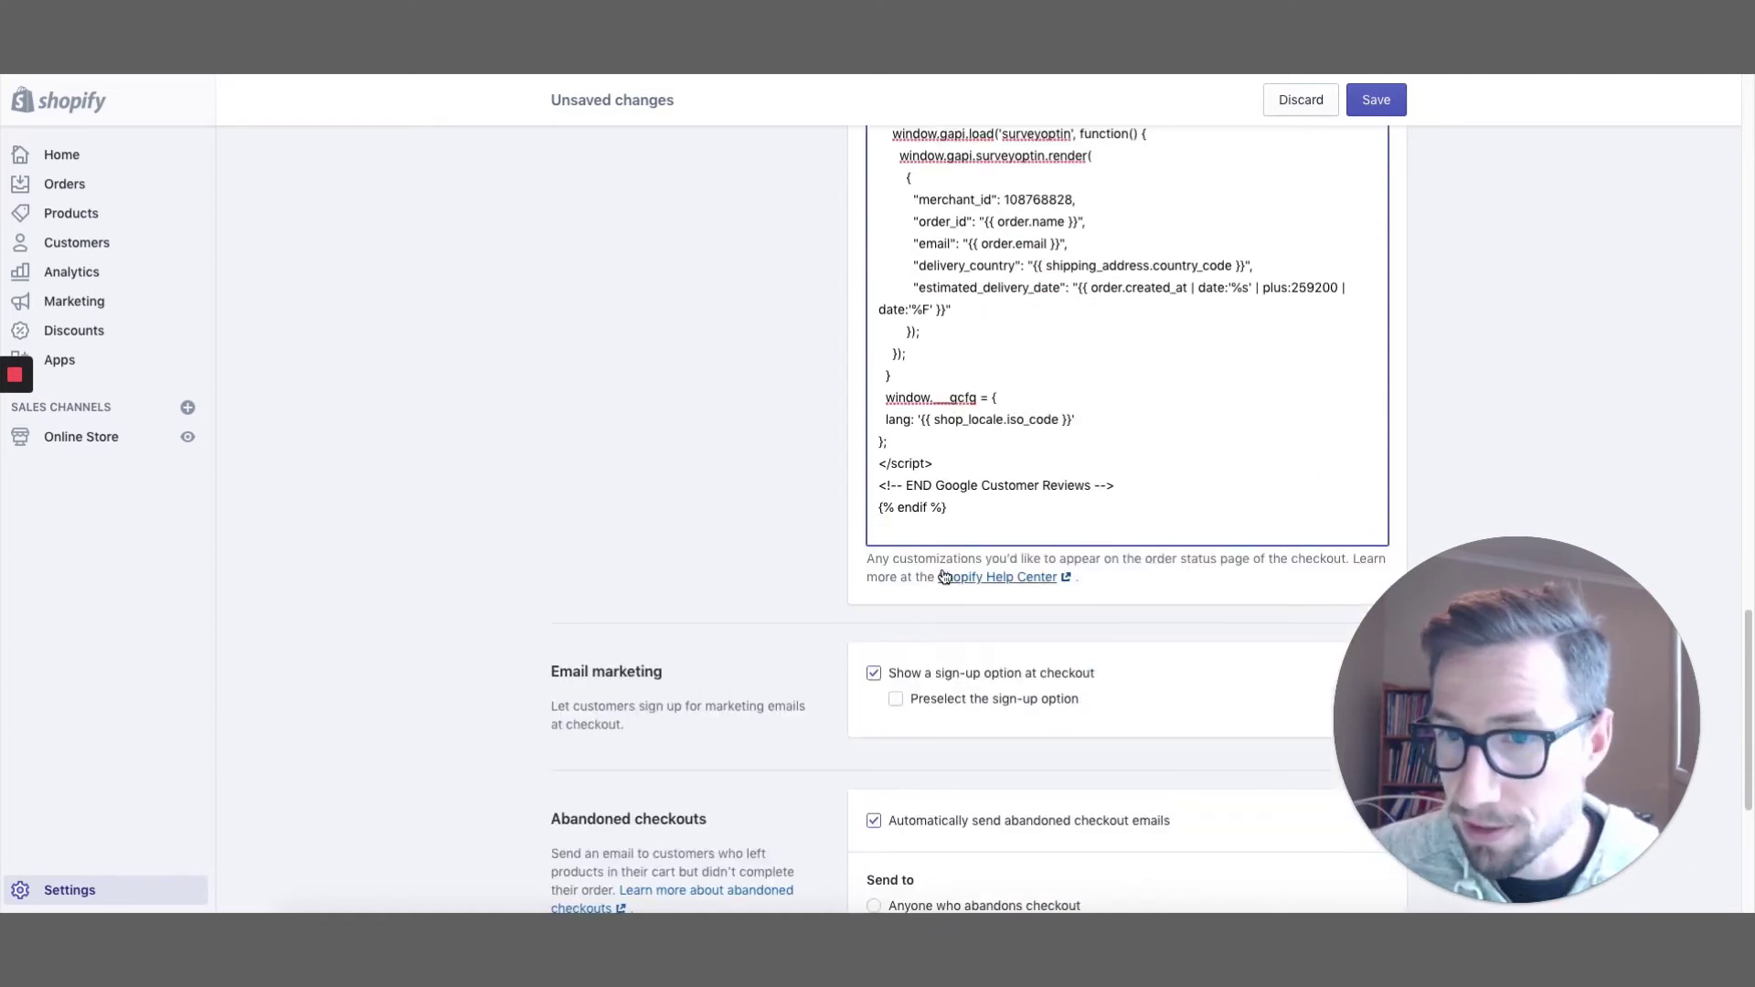
{"action": "key", "text": "BackSpace"}
Step: Review the script's first_time_accessed condition line and save the checkout settings
{"action": "scroll", "coordinate": [951, 562], "scroll_direction": "up", "scroll_amount": 3}
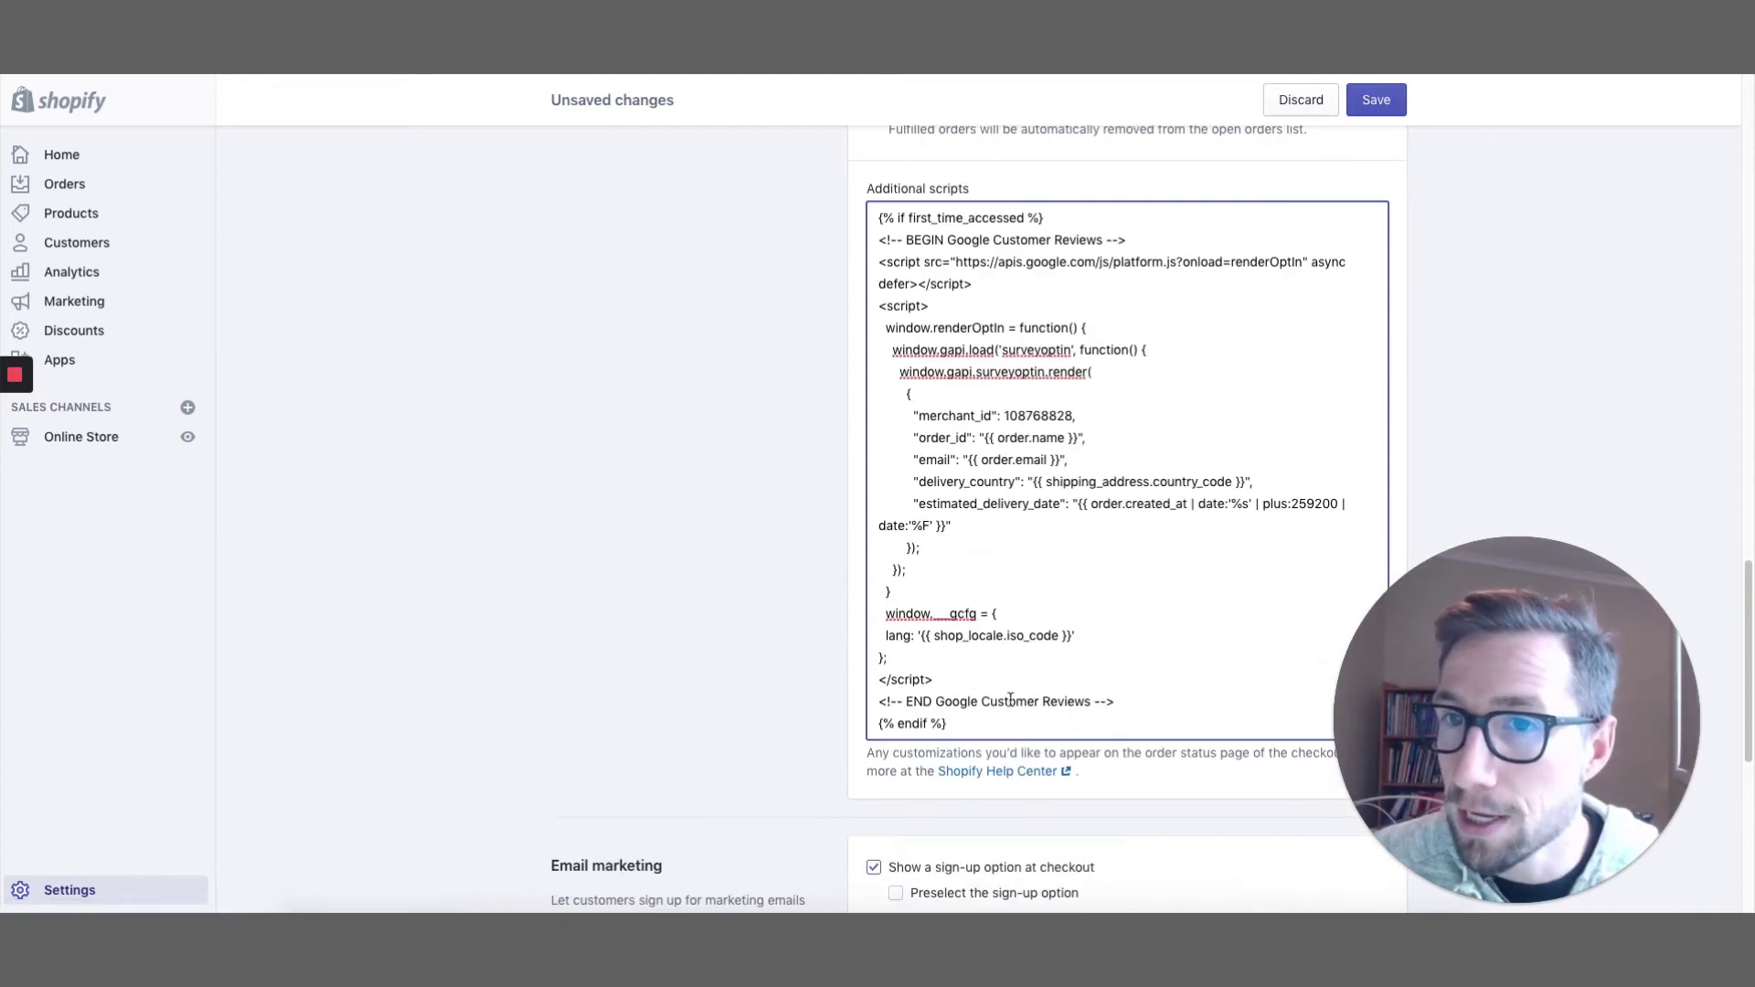
{"action": "scroll", "coordinate": [1046, 509], "scroll_direction": "up", "scroll_amount": 2}
{"action": "left_click_drag", "start_coordinate": [1081, 408], "coordinate": [876, 408]}
{"action": "left_click_drag", "start_coordinate": [1042, 409], "coordinate": [879, 408]}
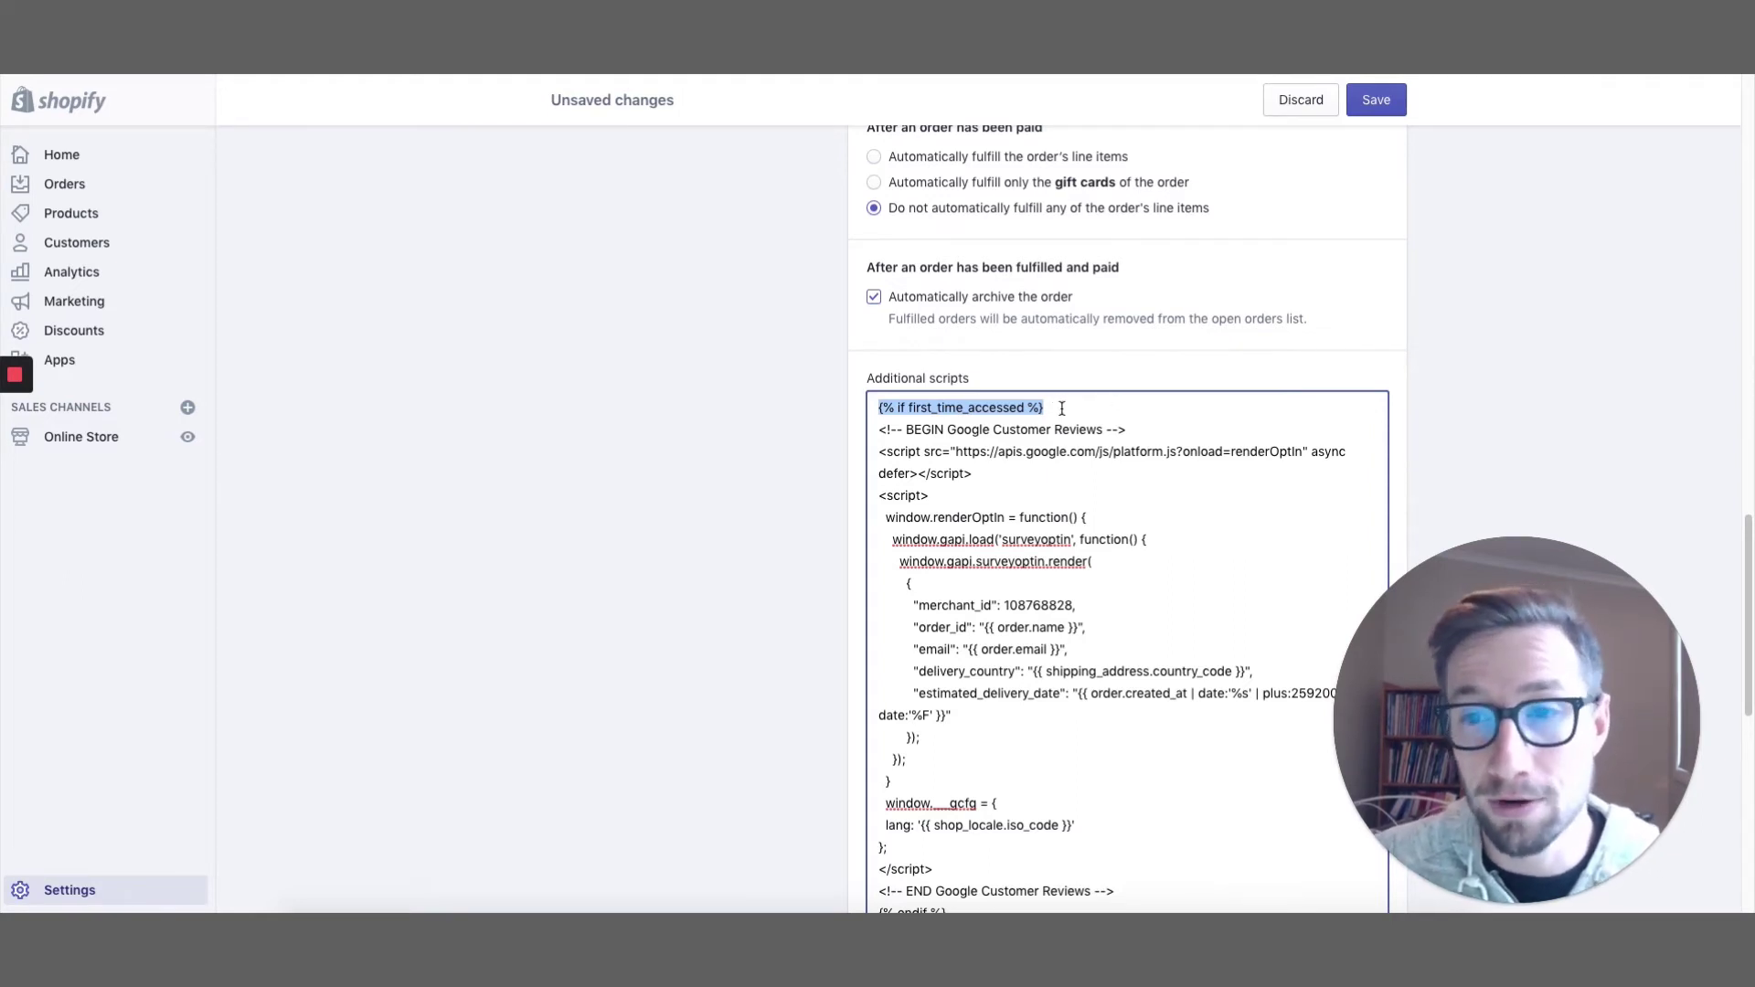
{"action": "left_click_drag", "start_coordinate": [1062, 409], "coordinate": [869, 407]}
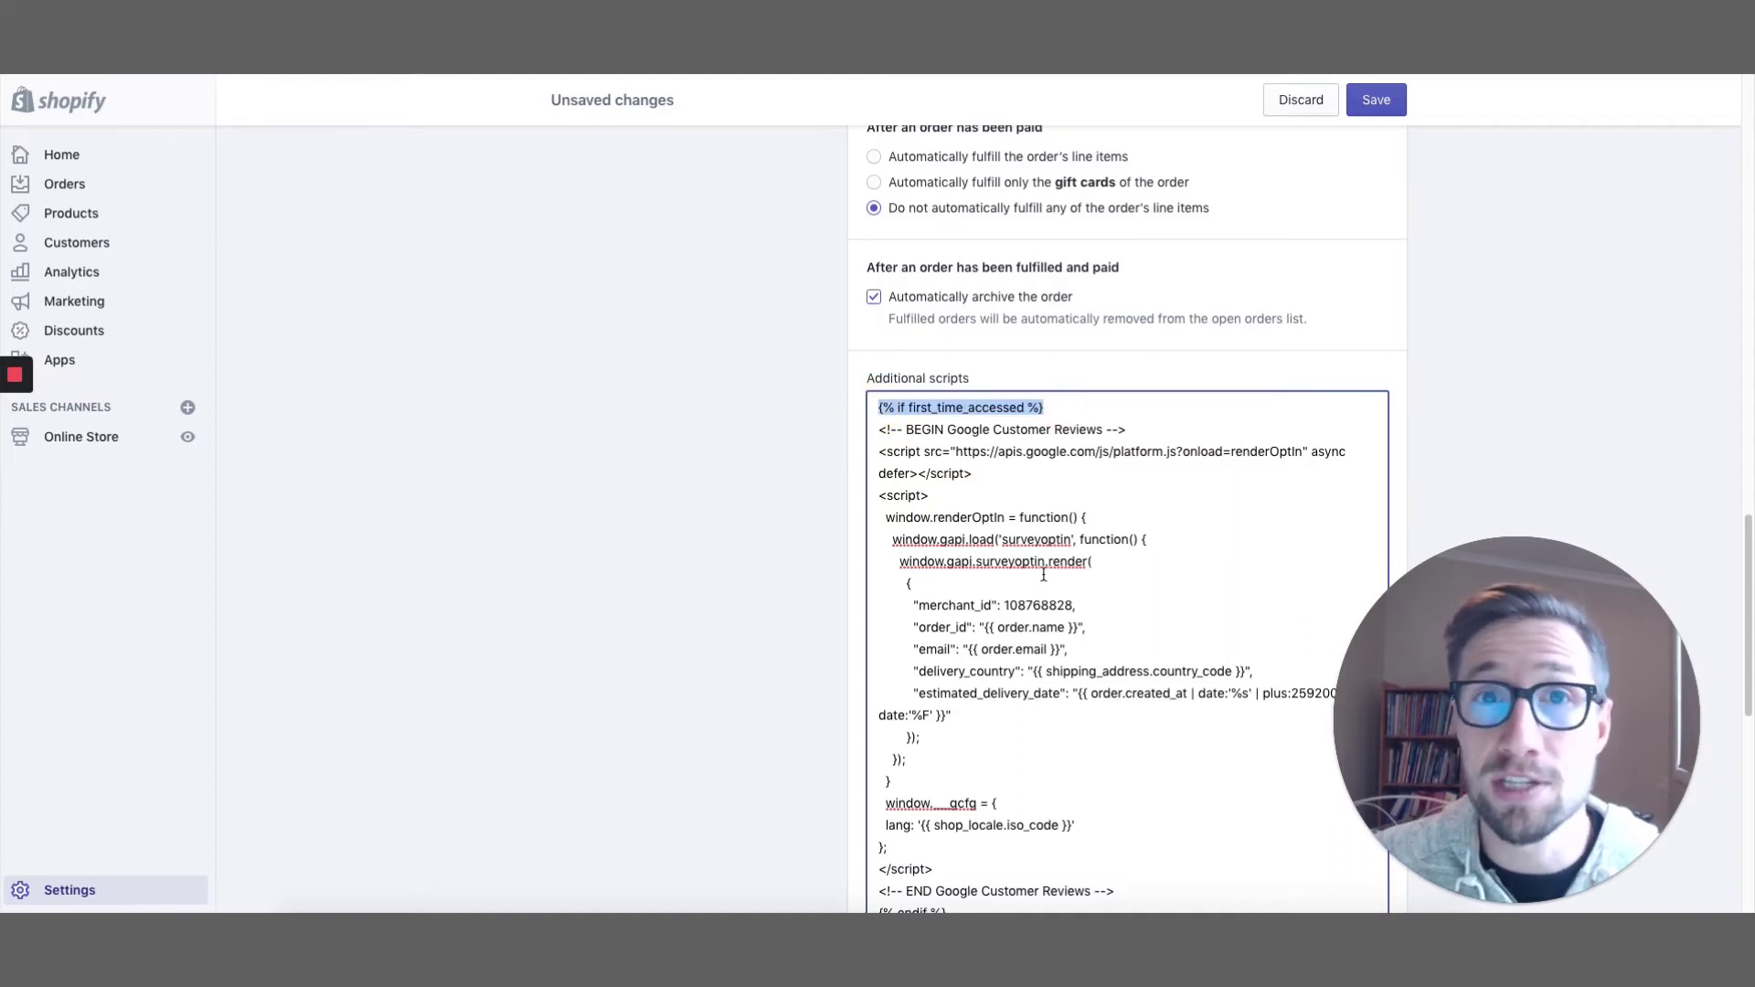
{"action": "scroll", "coordinate": [1043, 574], "scroll_direction": "down", "scroll_amount": 8}
{"action": "scroll", "coordinate": [1039, 572], "scroll_direction": "up", "scroll_amount": 4}
{"action": "scroll", "coordinate": [1044, 577], "scroll_direction": "up", "scroll_amount": 8}
{"action": "scroll", "coordinate": [1033, 594], "scroll_direction": "down", "scroll_amount": 3}
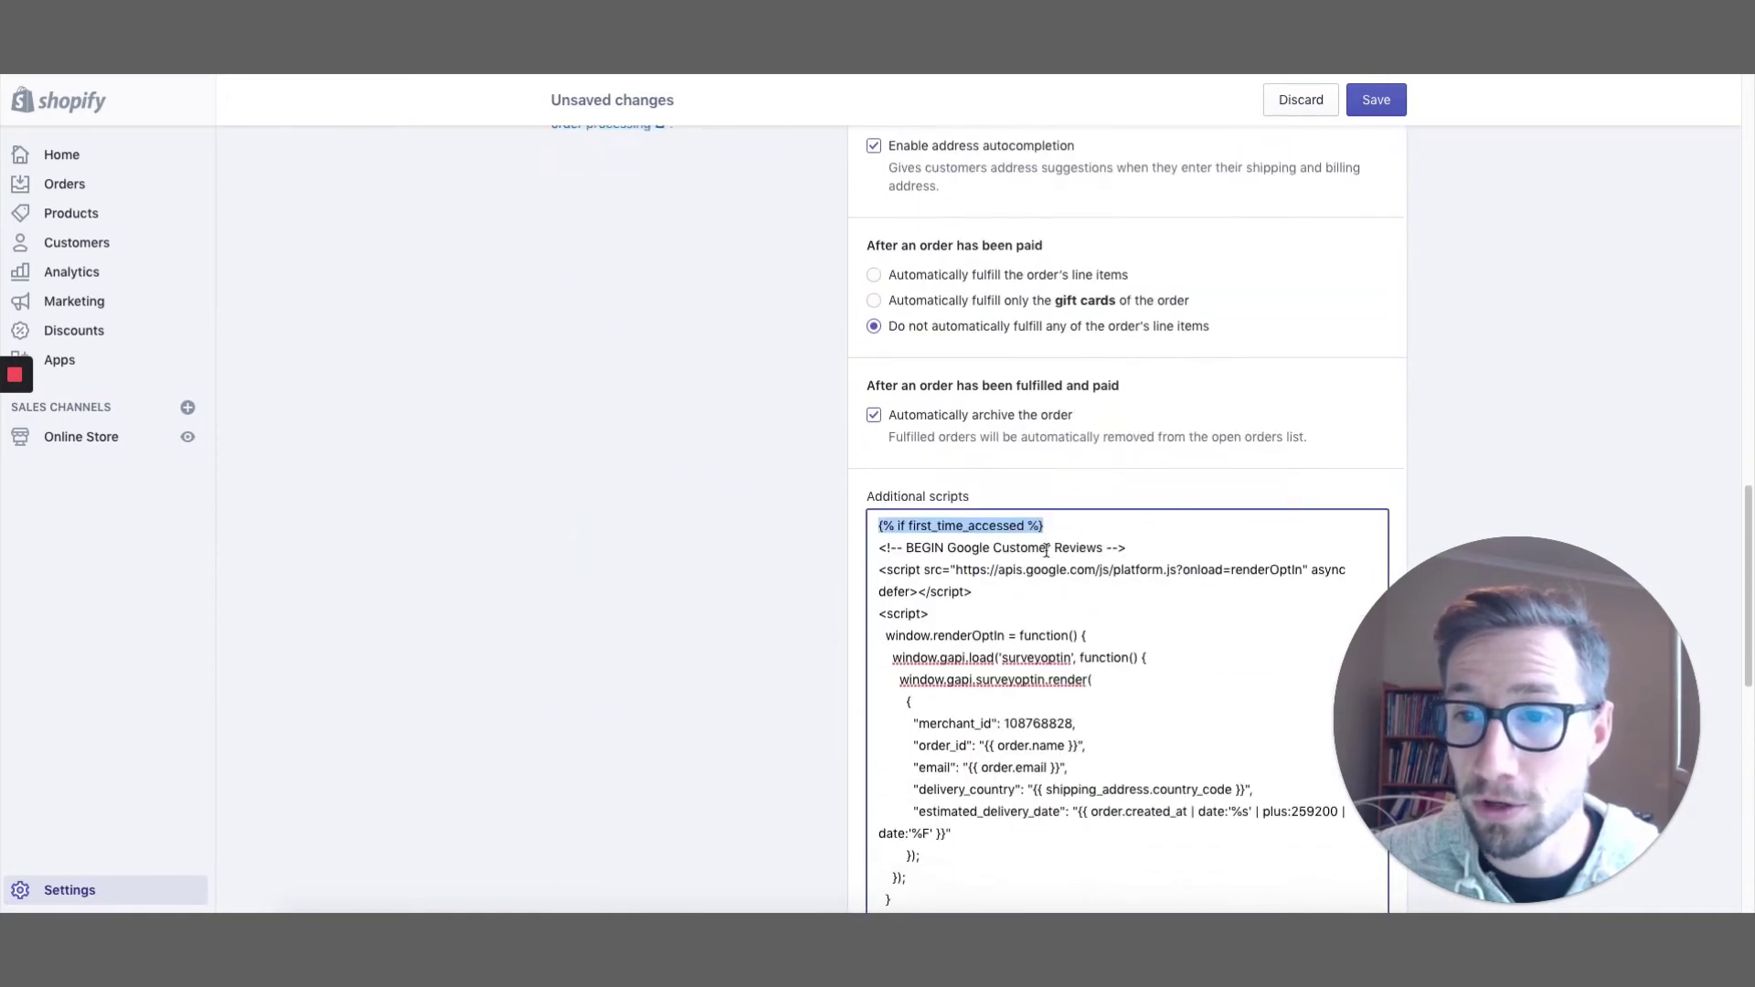
{"action": "scroll", "coordinate": [1028, 603], "scroll_direction": "down", "scroll_amount": 4}
{"action": "left_click", "coordinate": [1375, 100]}
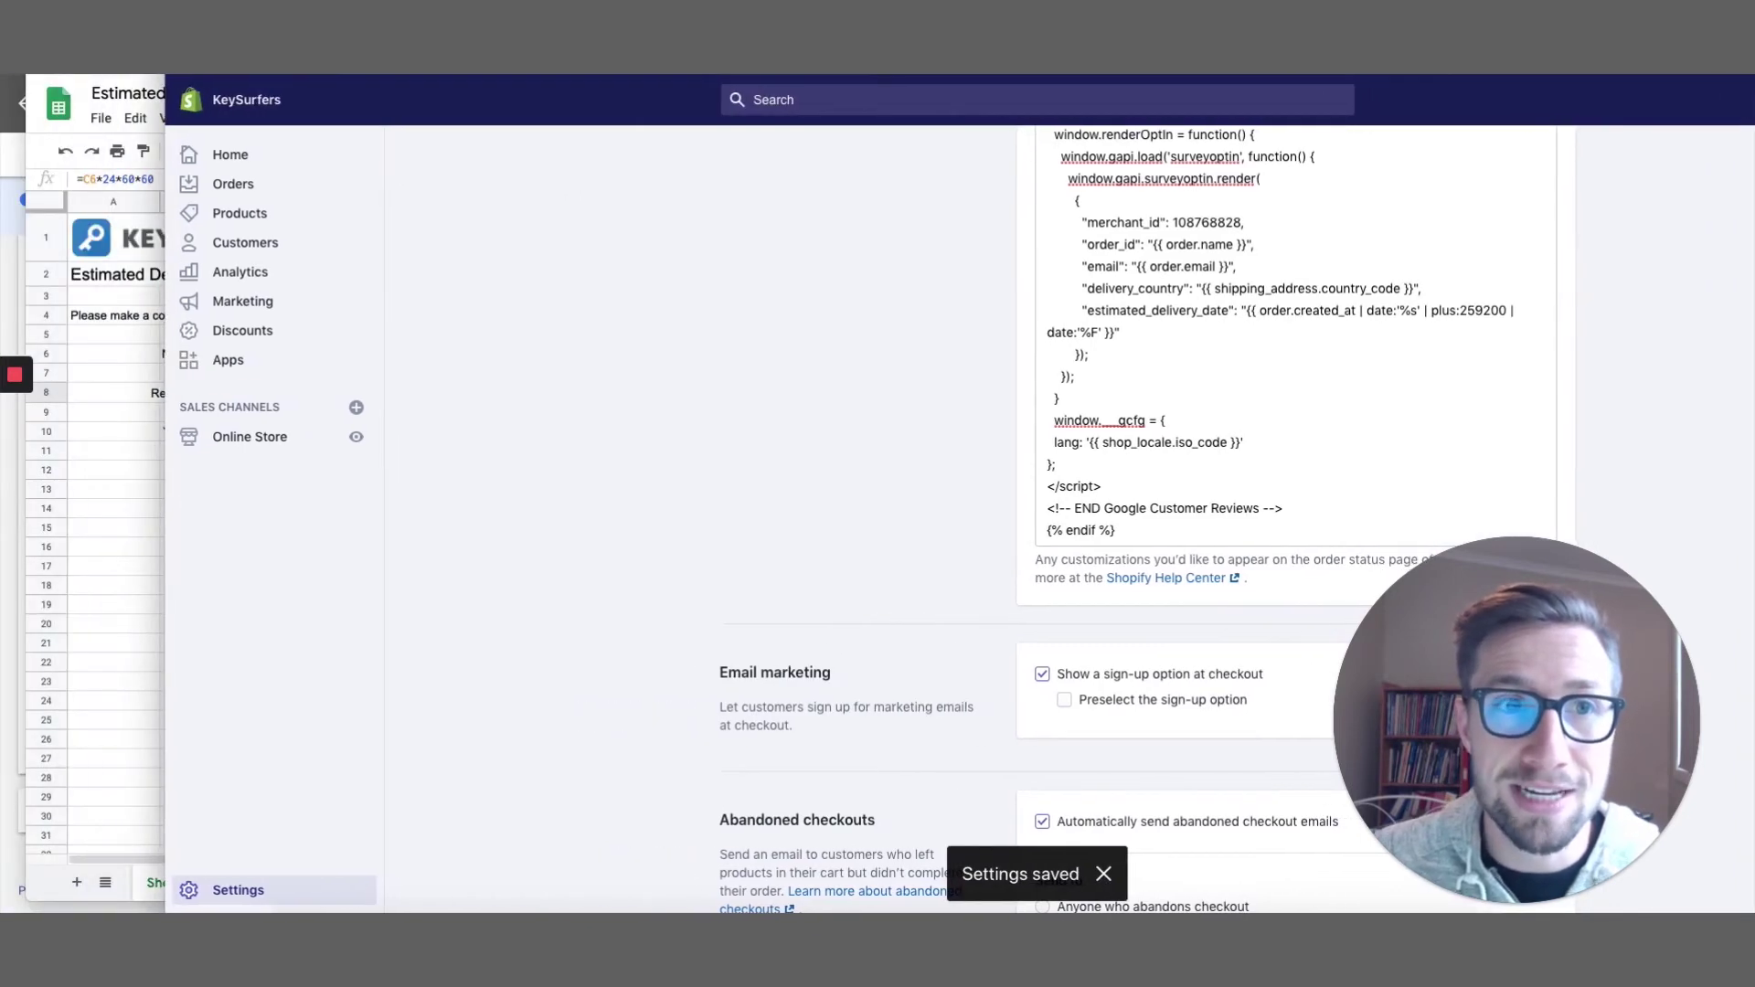
Step: Check the merchant ID in Merchant Center's Customer Reviews opt-in snippet
{"action": "key", "text": "alt+Tab"}
{"action": "left_click_drag", "start_coordinate": [1387, 637], "coordinate": [1387, 441]}
{"action": "scroll", "coordinate": [459, 370], "scroll_direction": "up", "scroll_amount": 2}
{"action": "scroll", "coordinate": [511, 494], "scroll_direction": "down", "scroll_amount": 2}
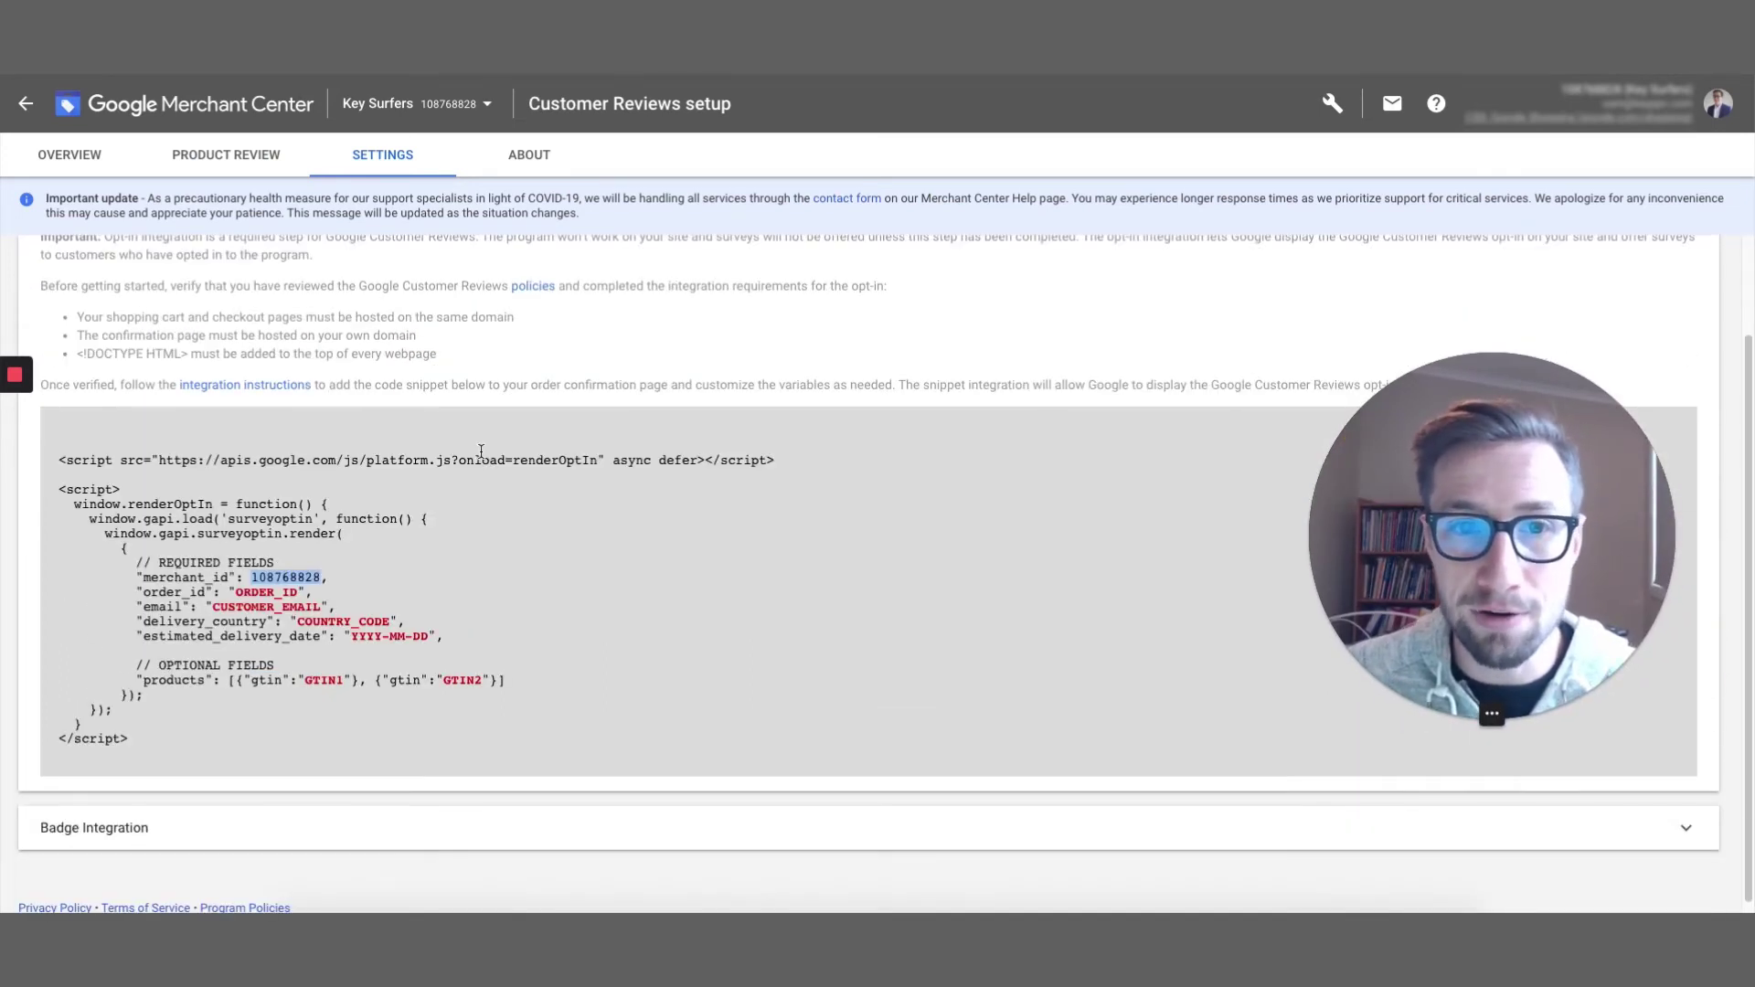
{"action": "scroll", "coordinate": [481, 452], "scroll_direction": "up", "scroll_amount": 2}
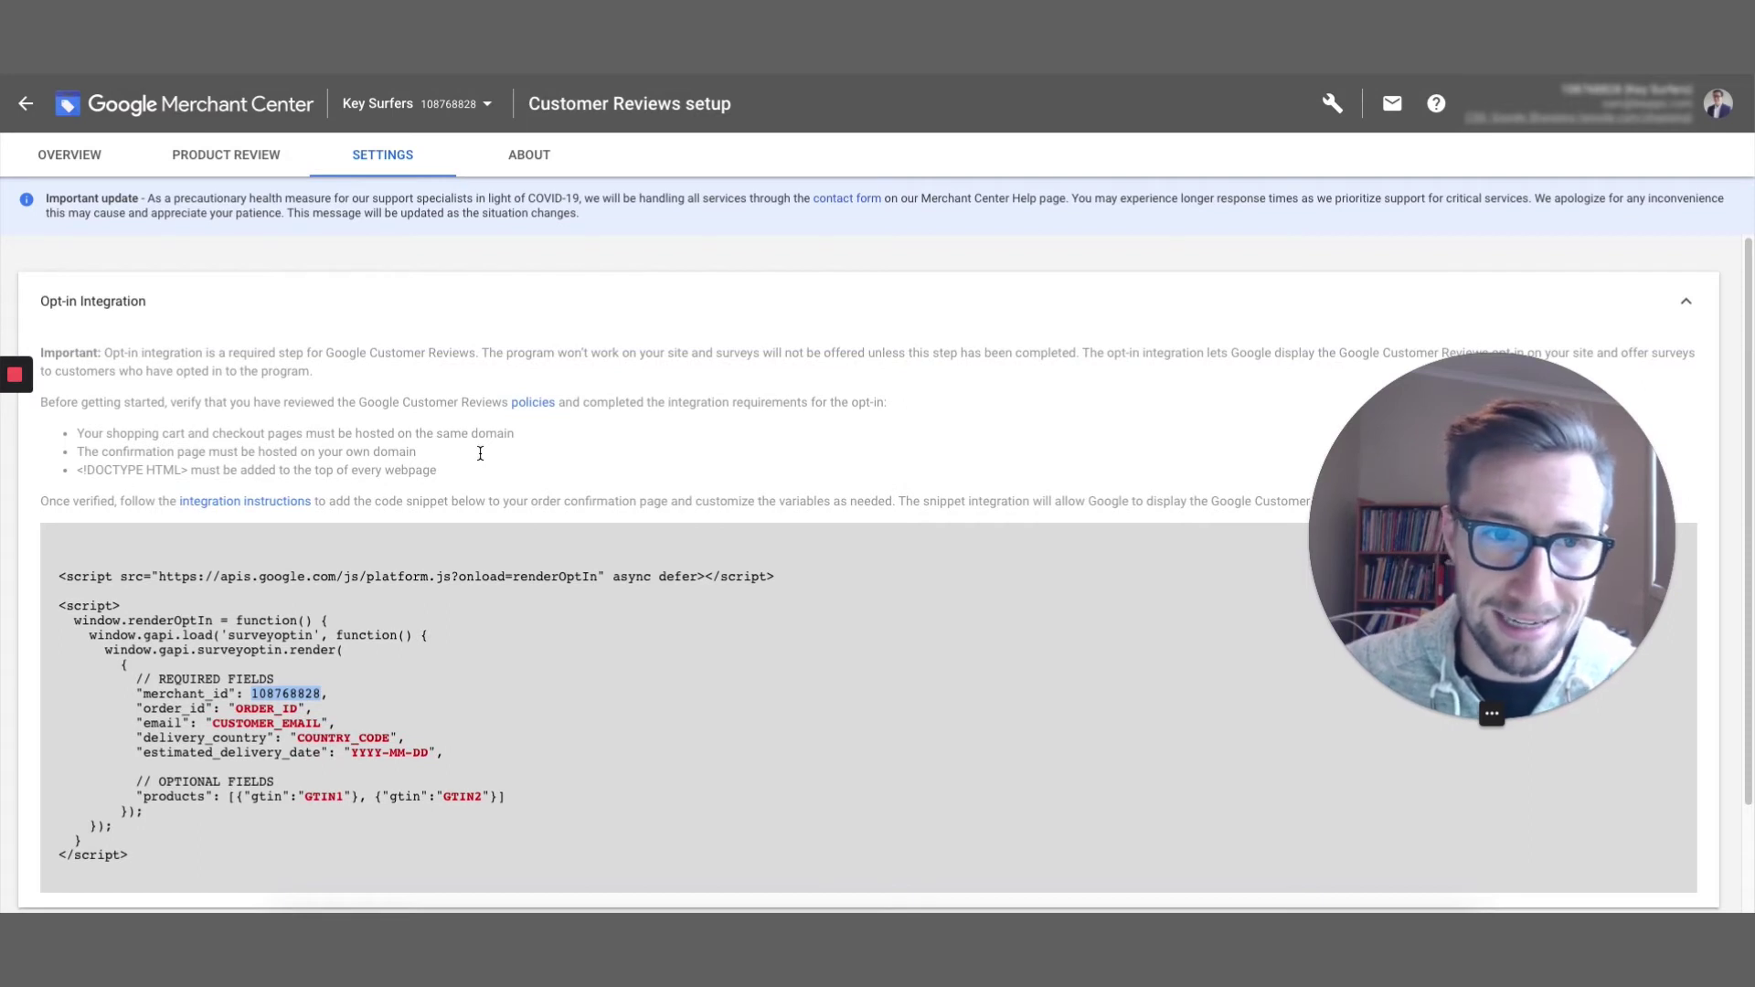
Step: Copy the ratings lookup URL from the TextEdit notes into Chrome's address bar
{"action": "left_click", "coordinate": [687, 910]}
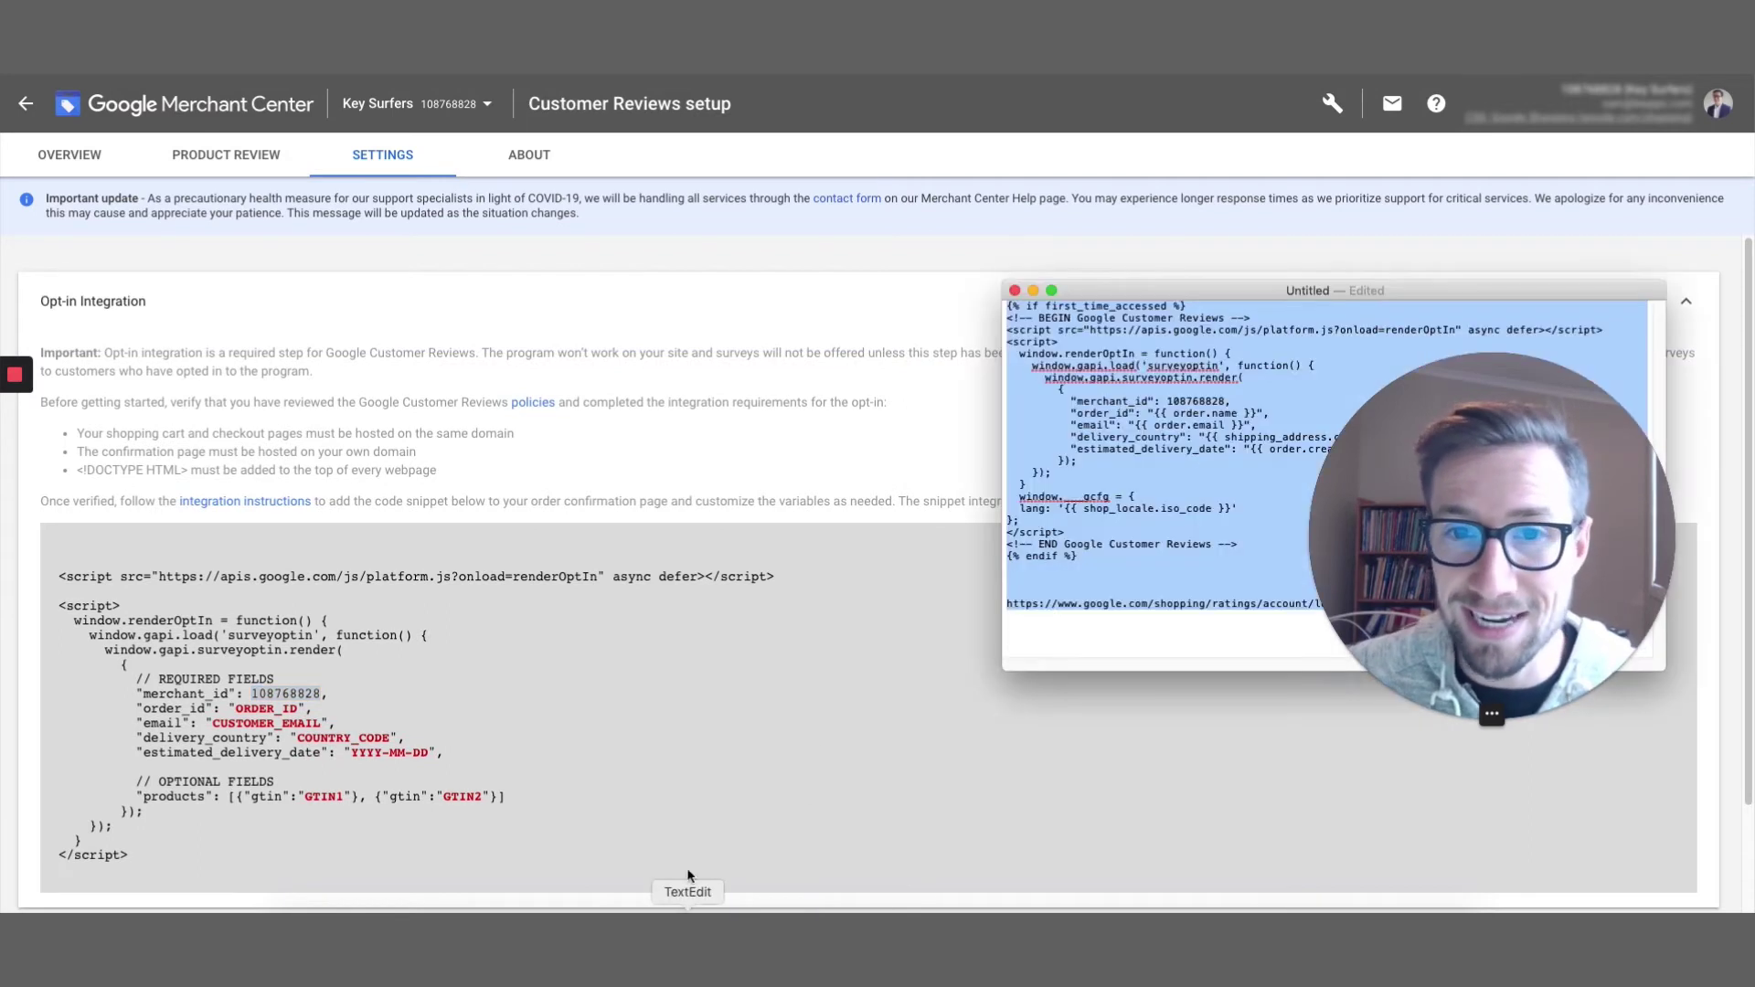
{"action": "left_click", "coordinate": [1083, 630]}
{"action": "triple_click", "coordinate": [1051, 603]}
{"action": "left_click", "coordinate": [628, 423]}
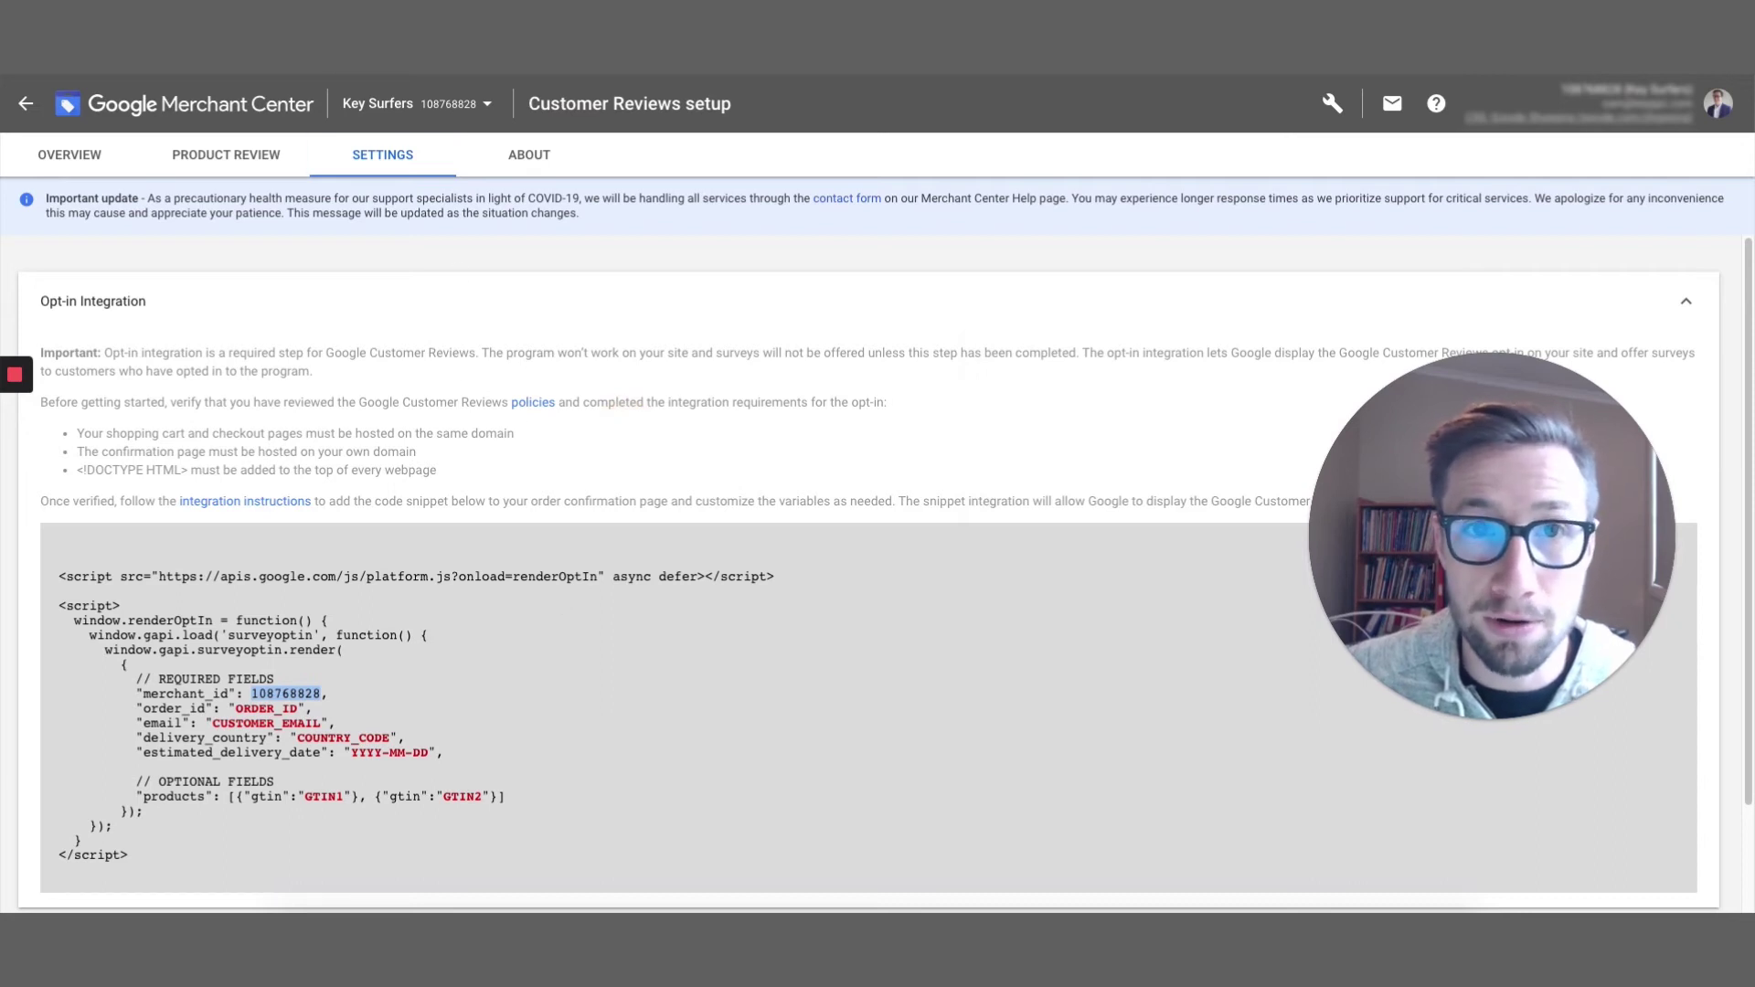
{"action": "key", "text": "super+l"}
{"action": "type", "text": "https://www.google.com/shopping/ratings/account/lookup?q=simsdirect.com.au"}
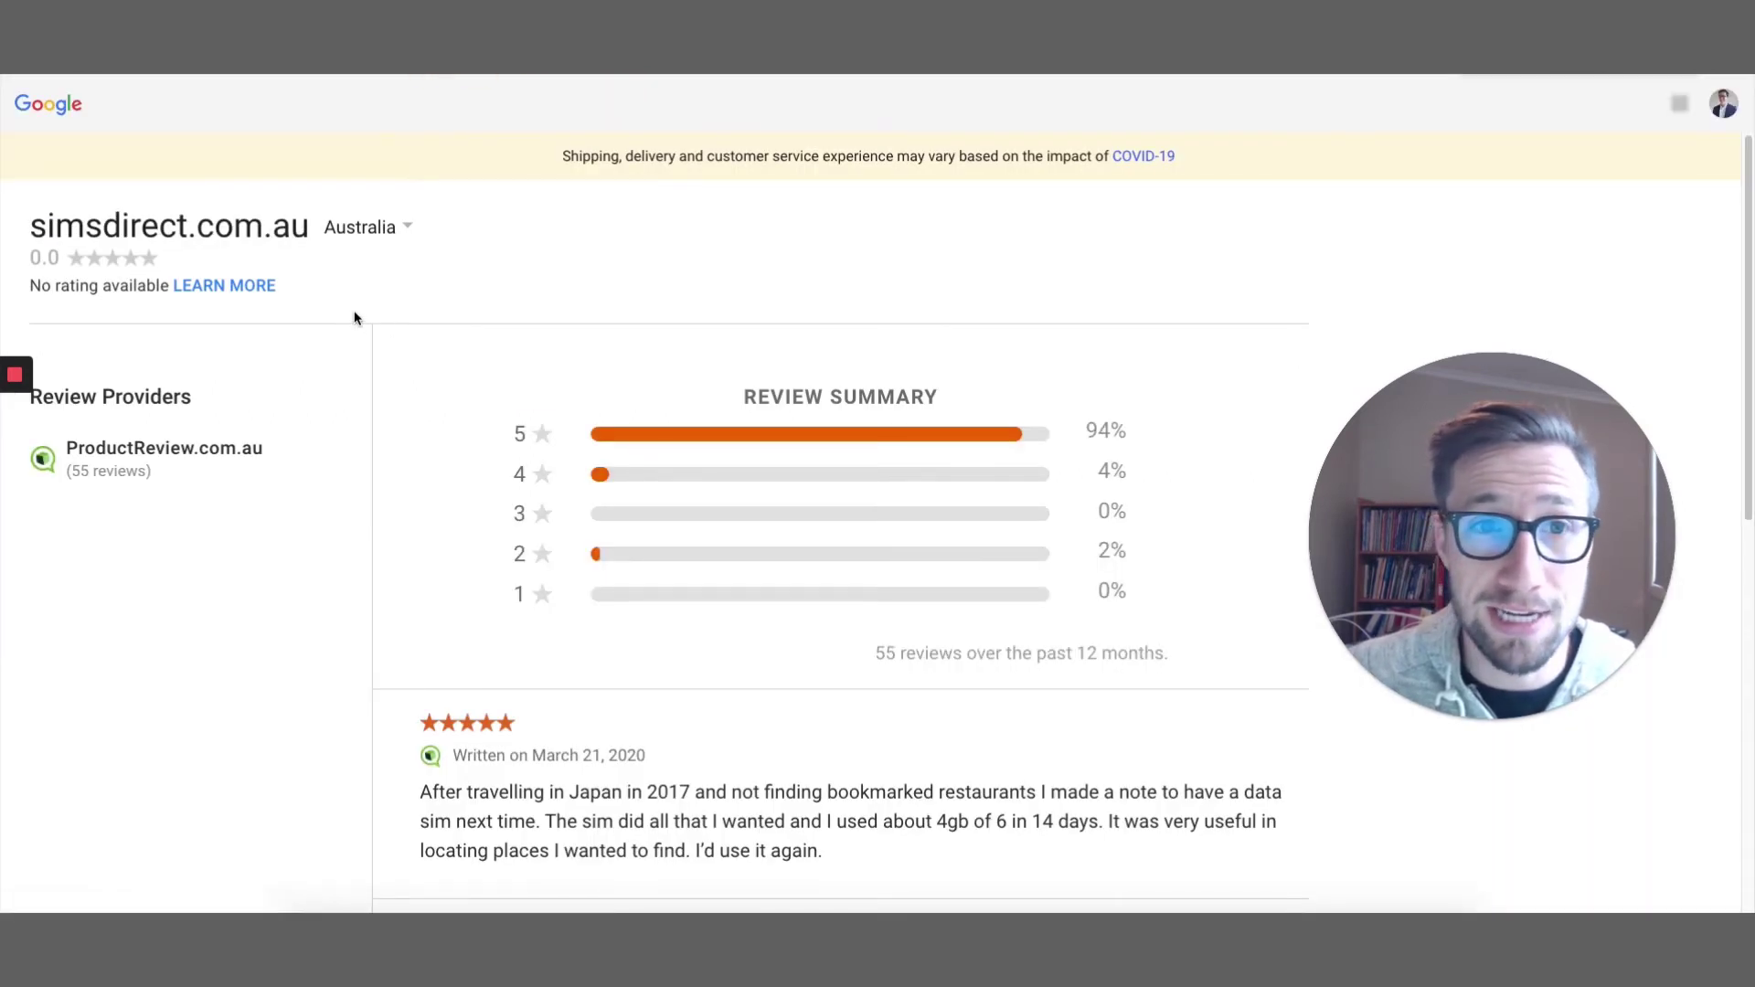
Step: Scroll through simsdirect.com.au's rating summary and its 55 ProductReview.com.au reviews
{"action": "scroll", "coordinate": [403, 320], "scroll_direction": "down", "scroll_amount": 1}
{"action": "scroll", "coordinate": [840, 336], "scroll_direction": "down", "scroll_amount": 8}
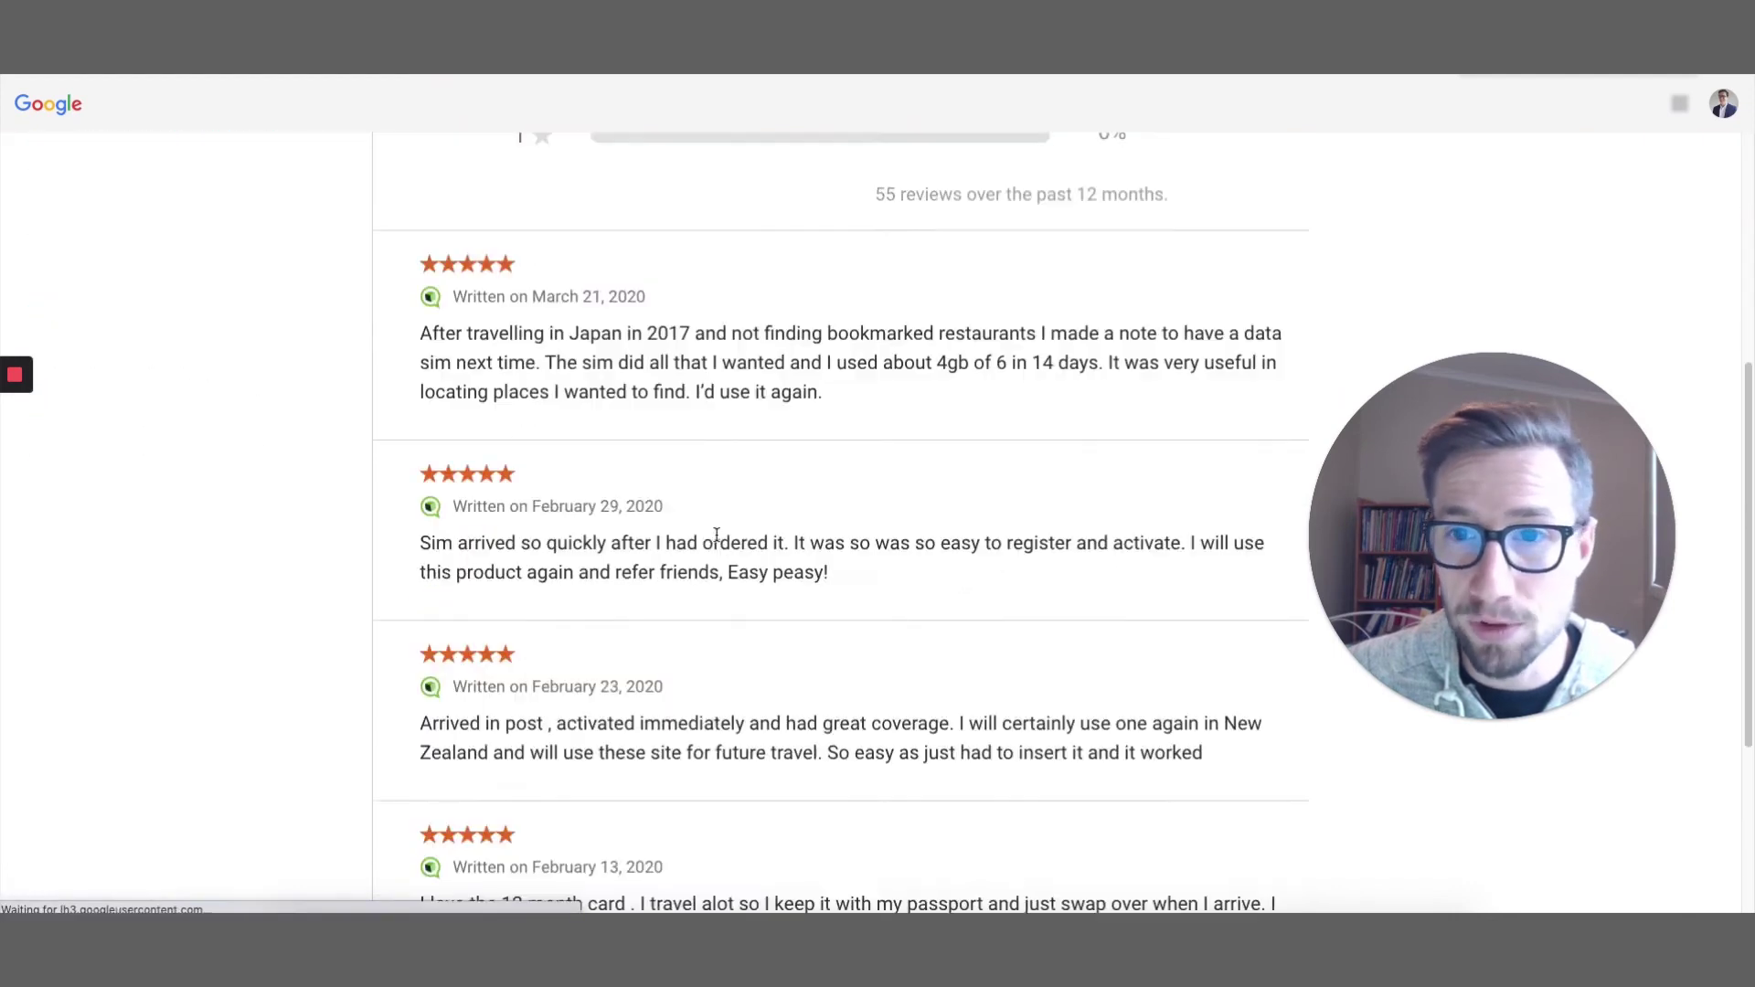
{"action": "scroll", "coordinate": [794, 499], "scroll_direction": "up", "scroll_amount": 4}
{"action": "scroll", "coordinate": [794, 499], "scroll_direction": "up", "scroll_amount": 5}
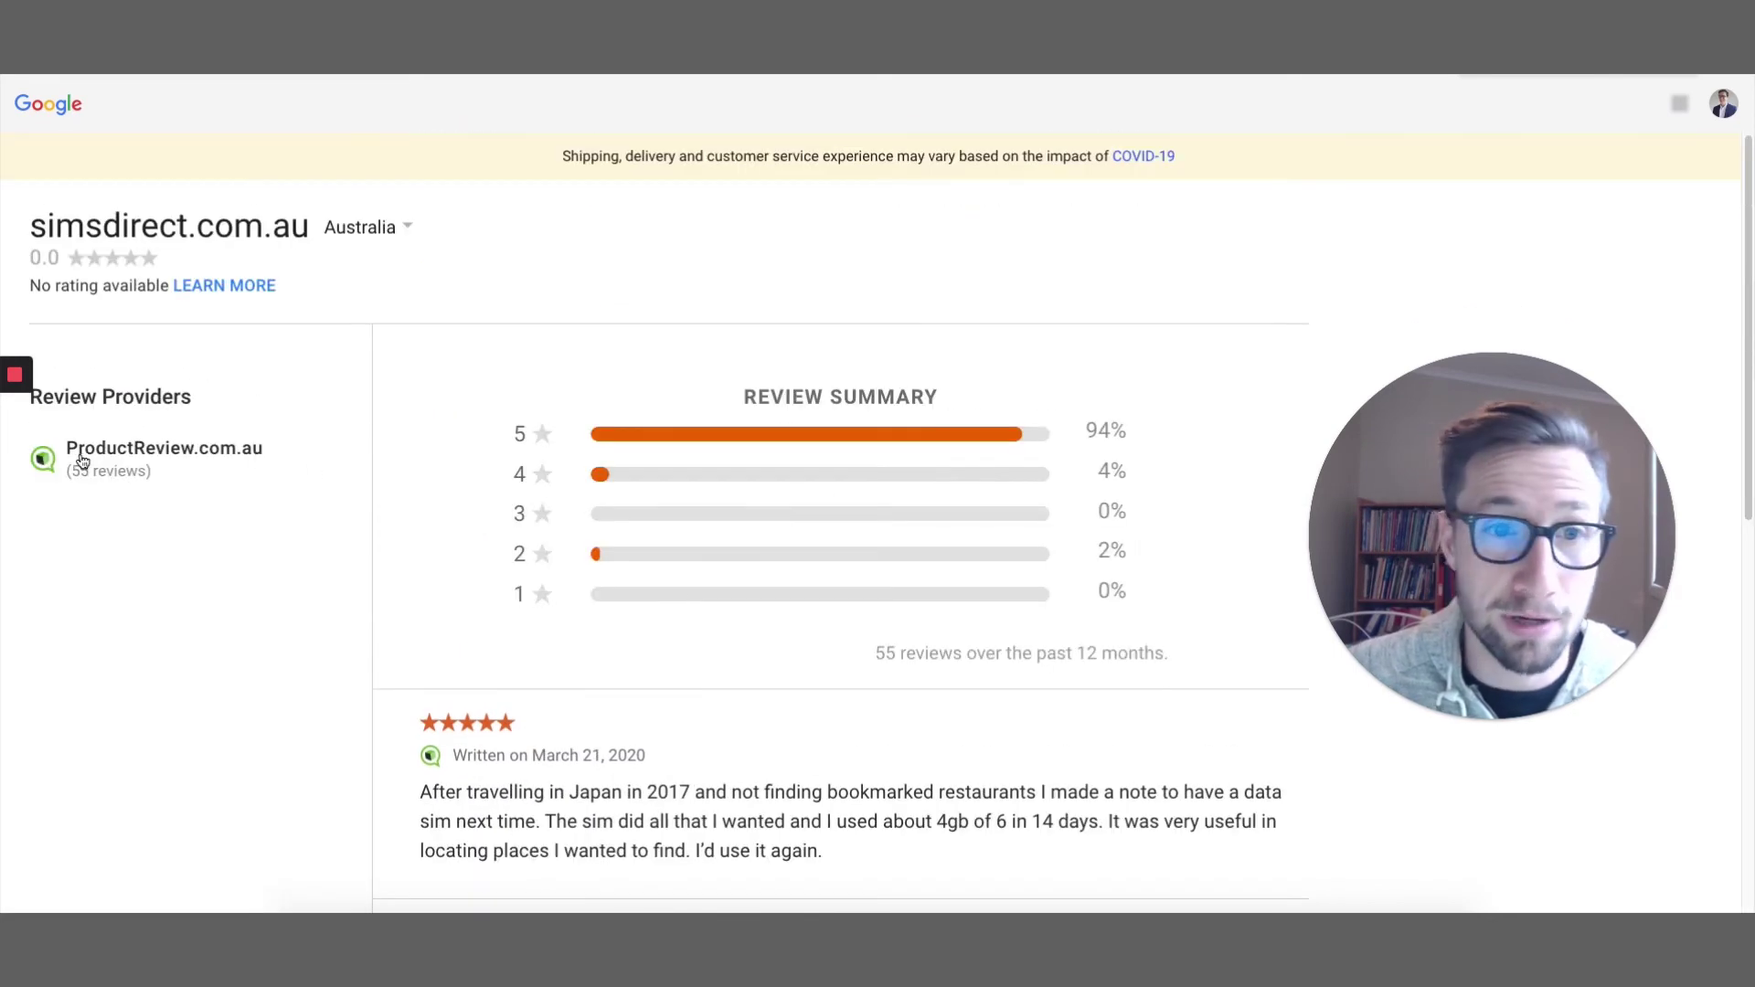
{"action": "scroll", "coordinate": [623, 563], "scroll_direction": "down", "scroll_amount": 4}
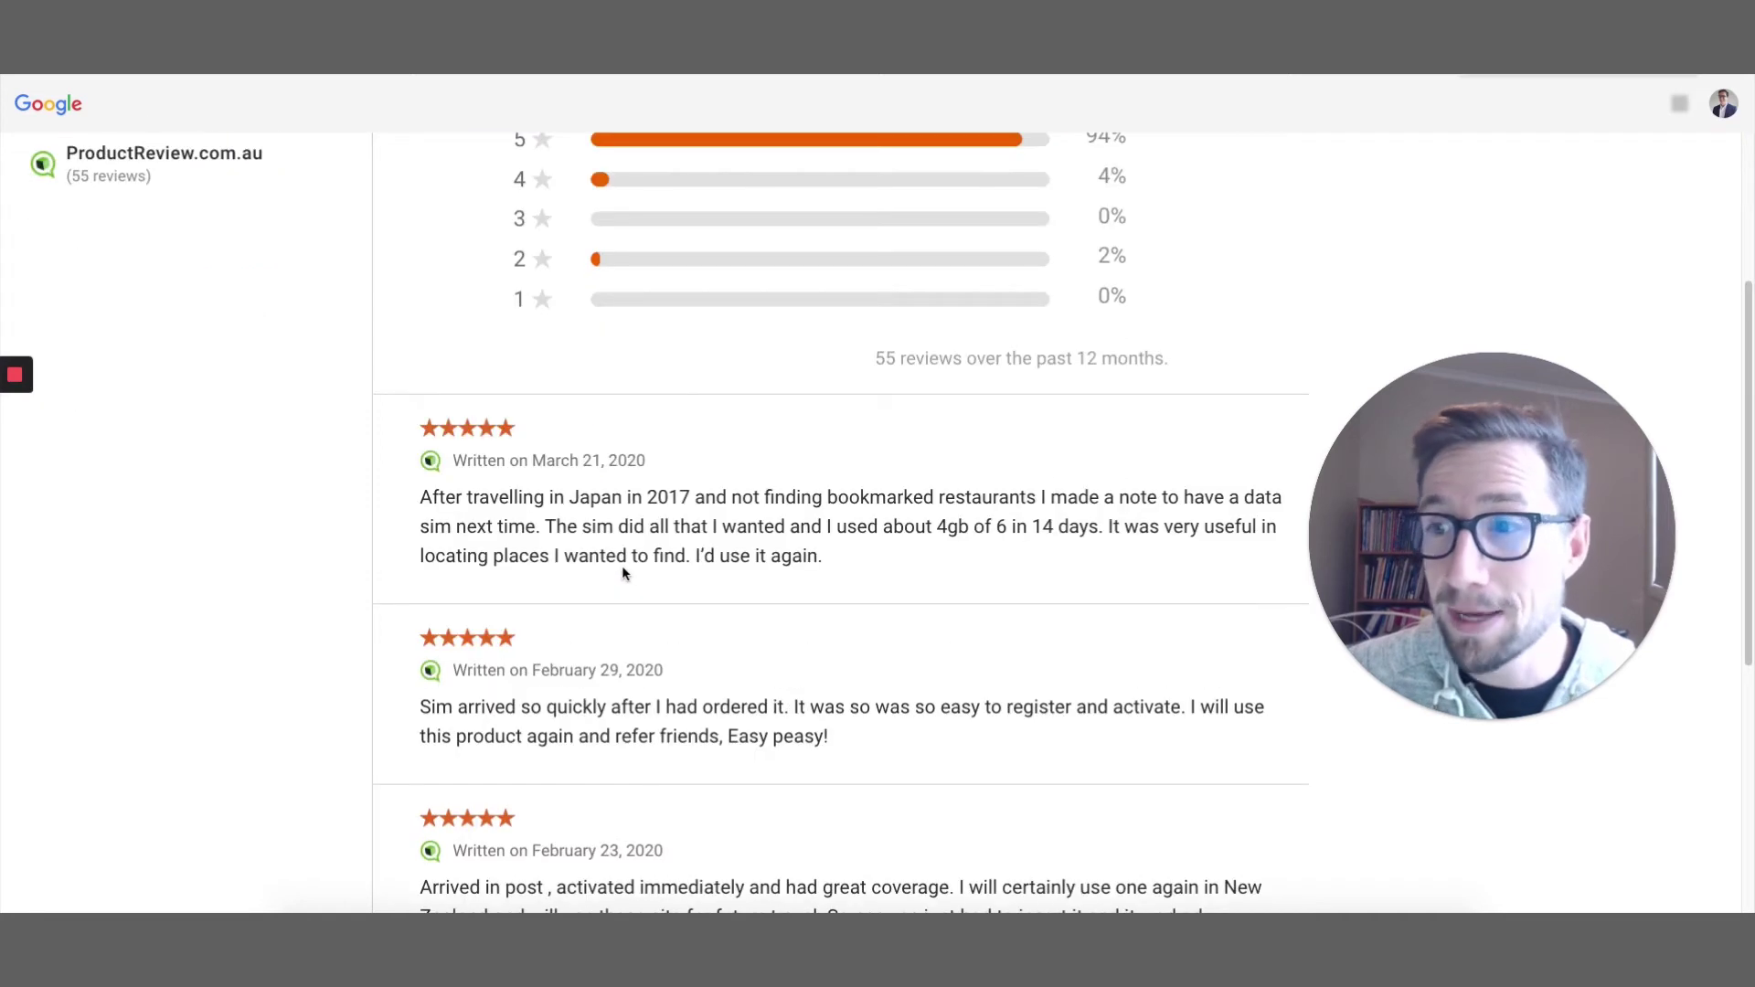
{"action": "scroll", "coordinate": [634, 505], "scroll_direction": "up", "scroll_amount": 4}
{"action": "scroll", "coordinate": [627, 510], "scroll_direction": "down", "scroll_amount": 2}
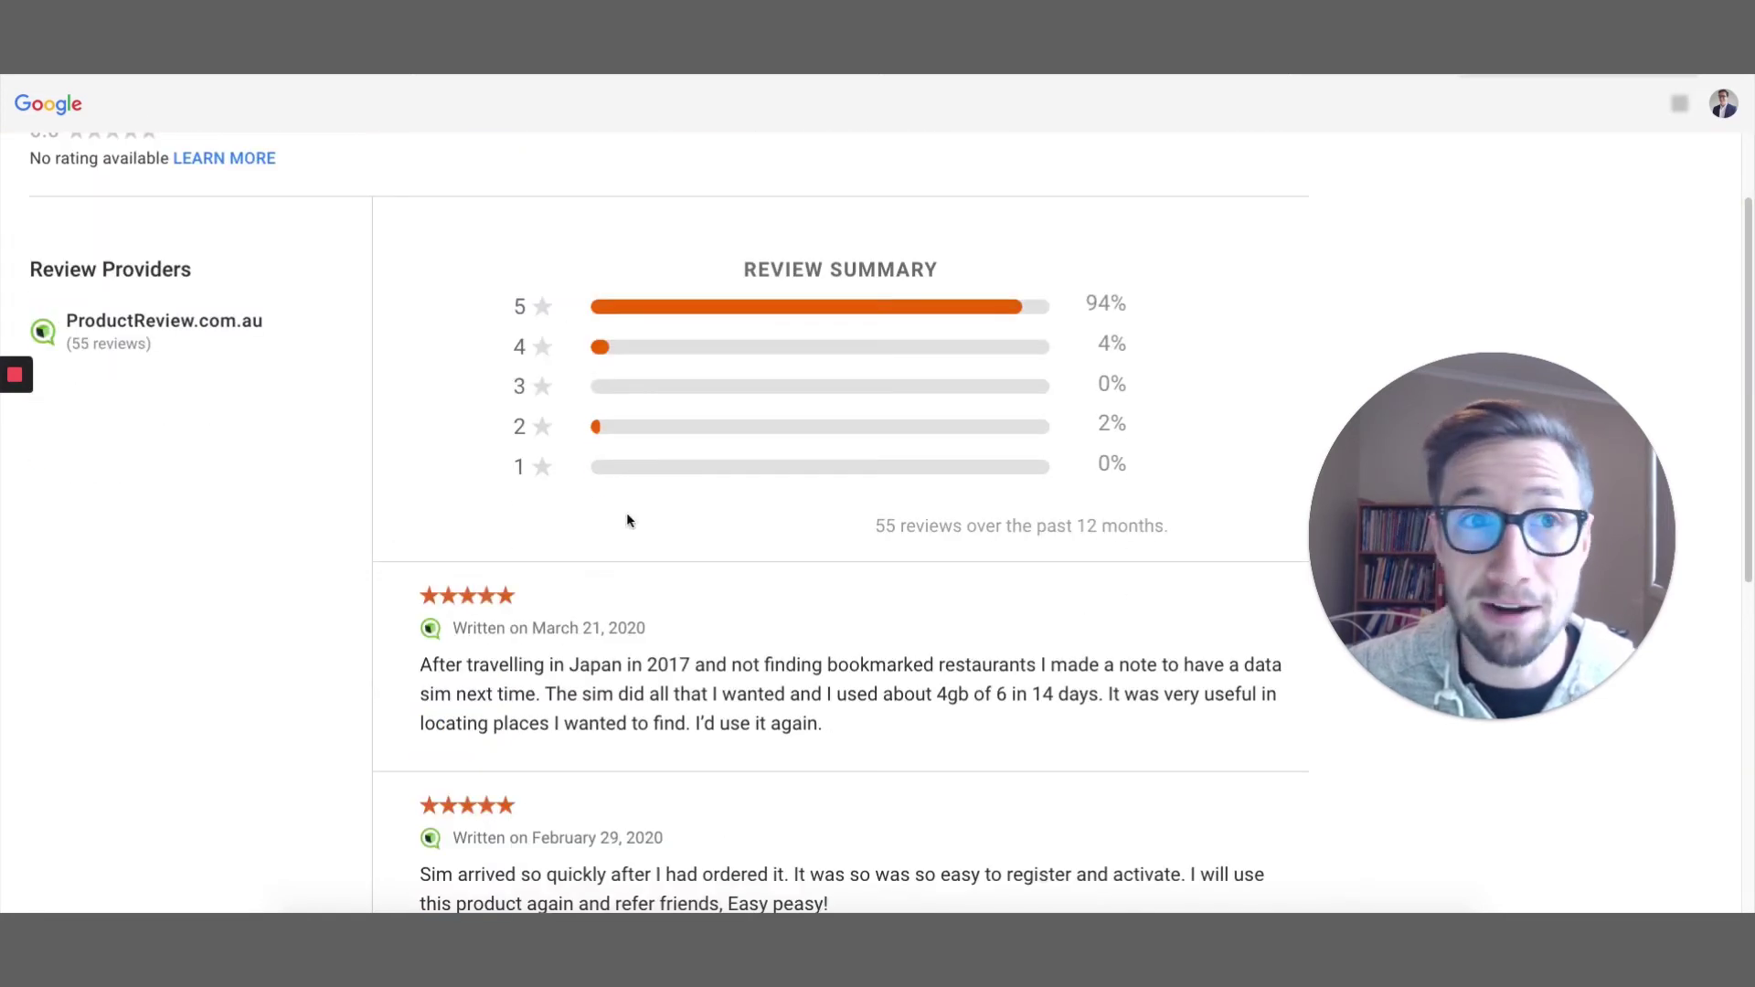
{"action": "scroll", "coordinate": [602, 360], "scroll_direction": "up", "scroll_amount": 2}
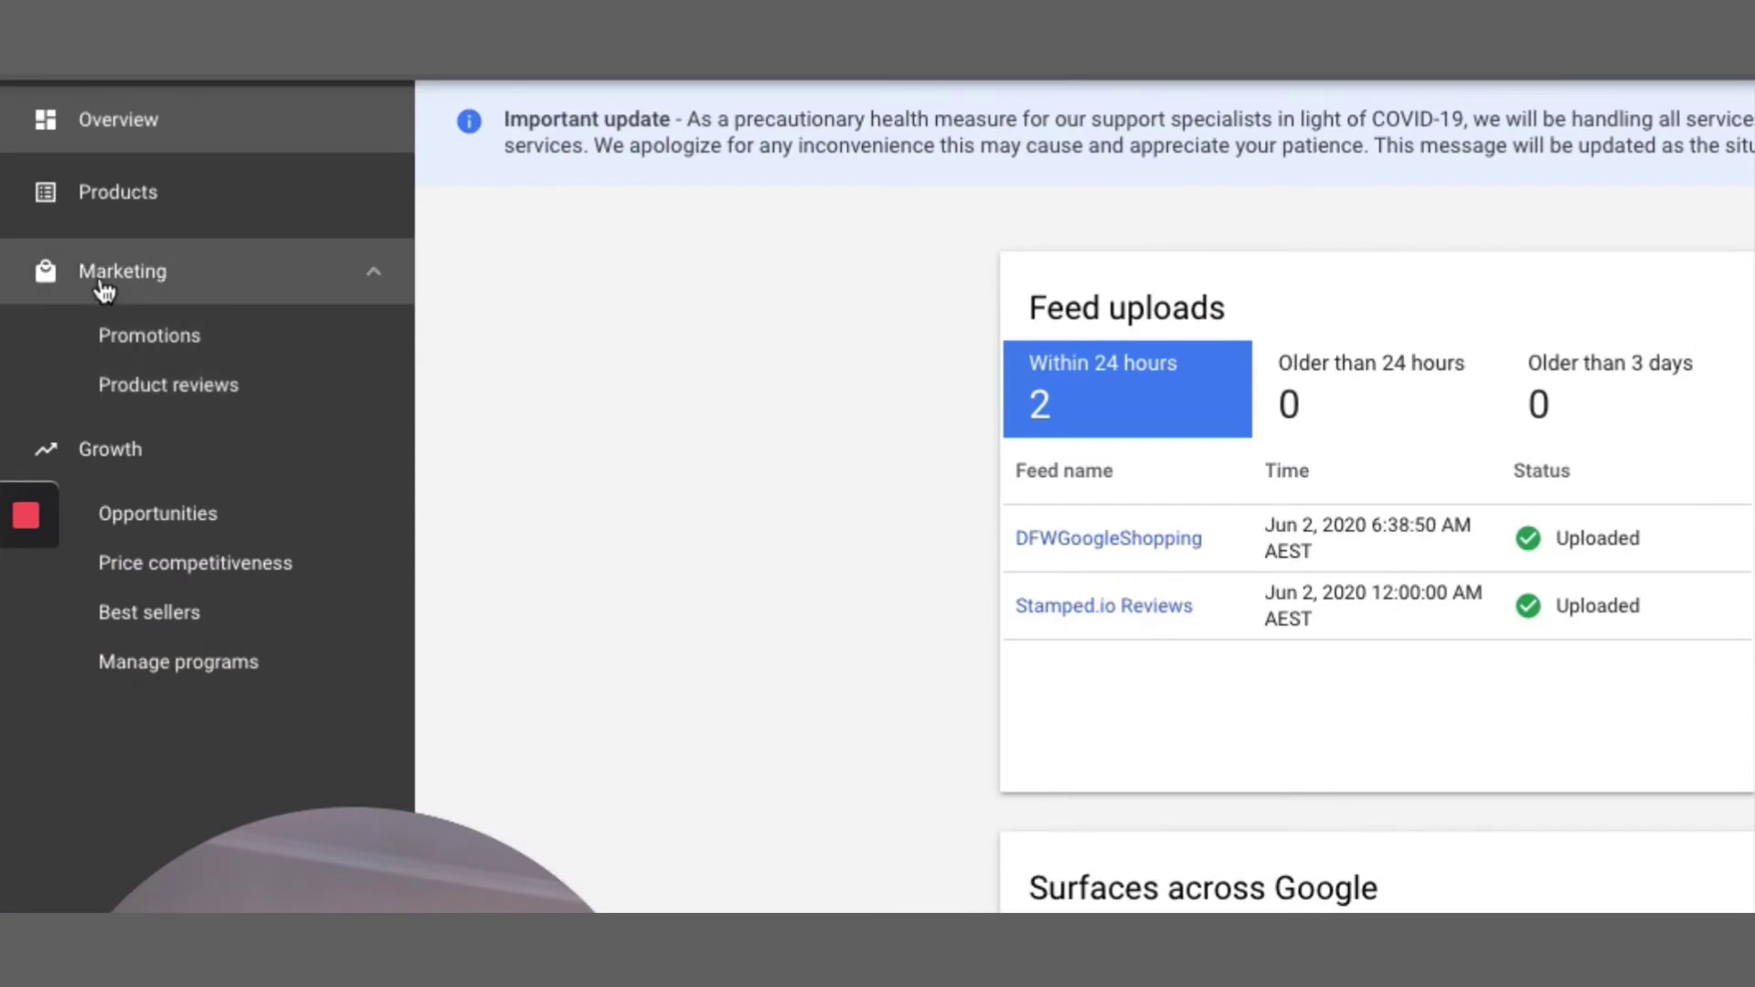
Step: Open Marketing > Product reviews, showing live status with 5,929 reviews ready to serve
{"action": "left_click", "coordinate": [216, 385]}
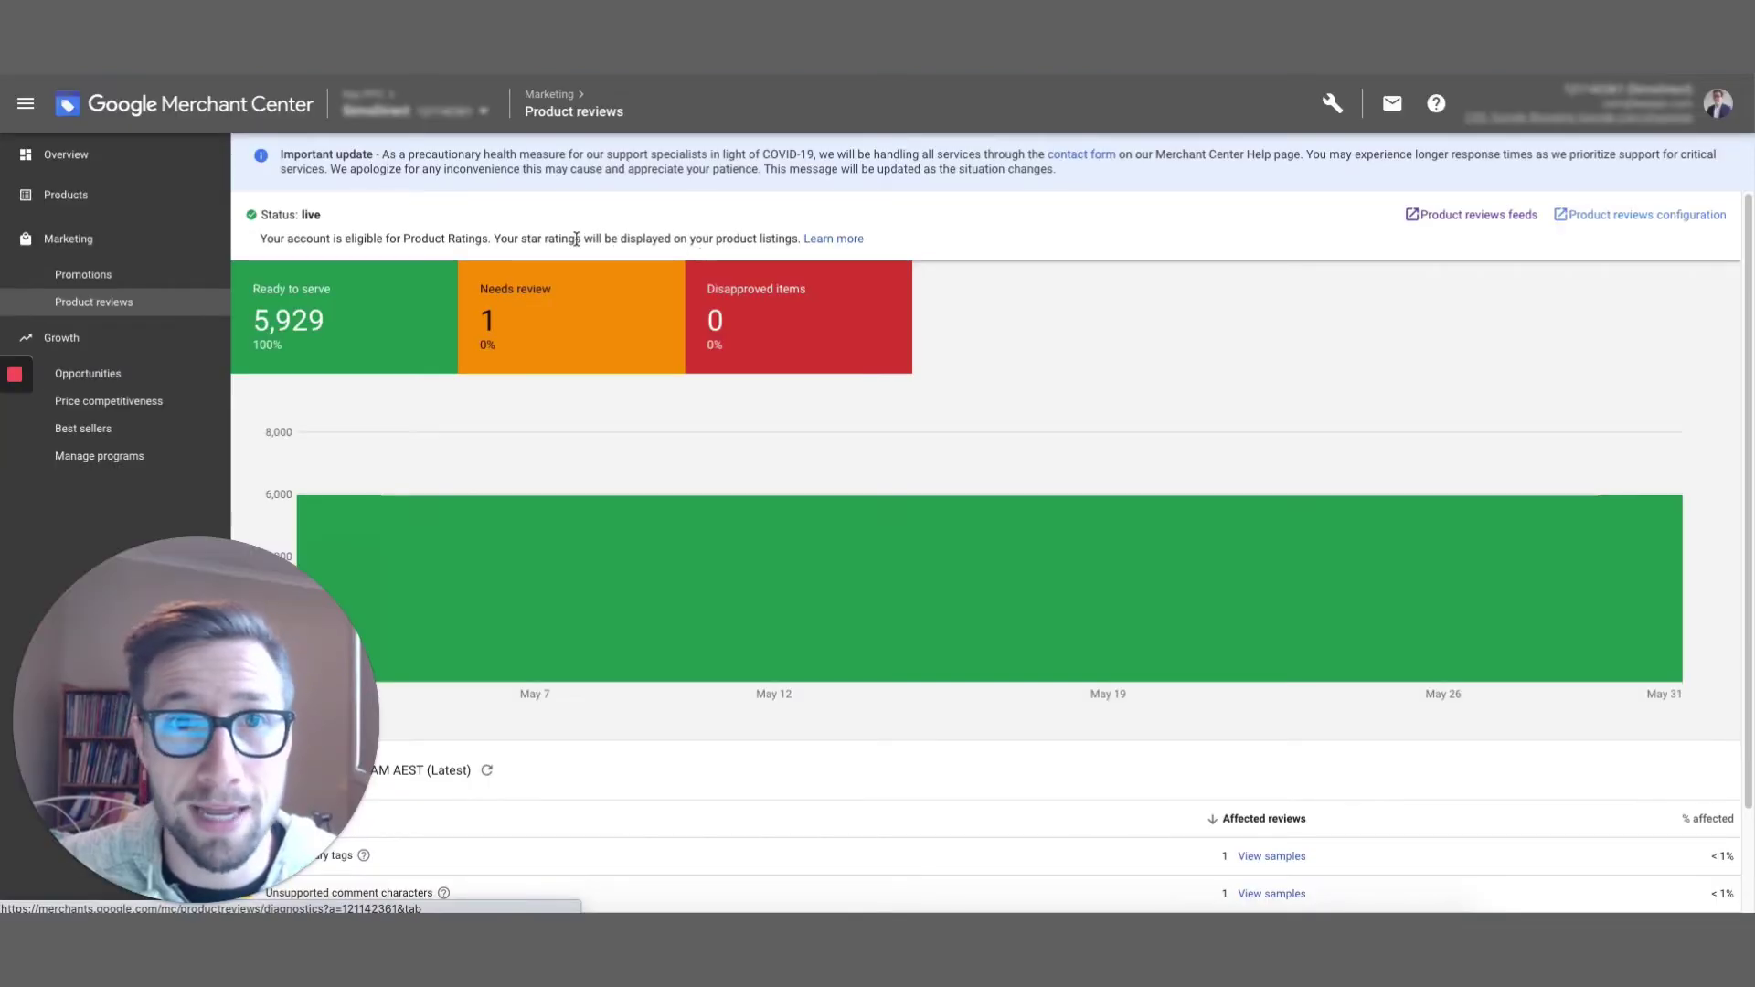
Step: Add a product reviews feed named Stamped.io using scheduled fetch and advance to its setup
{"action": "left_click", "coordinate": [1469, 216]}
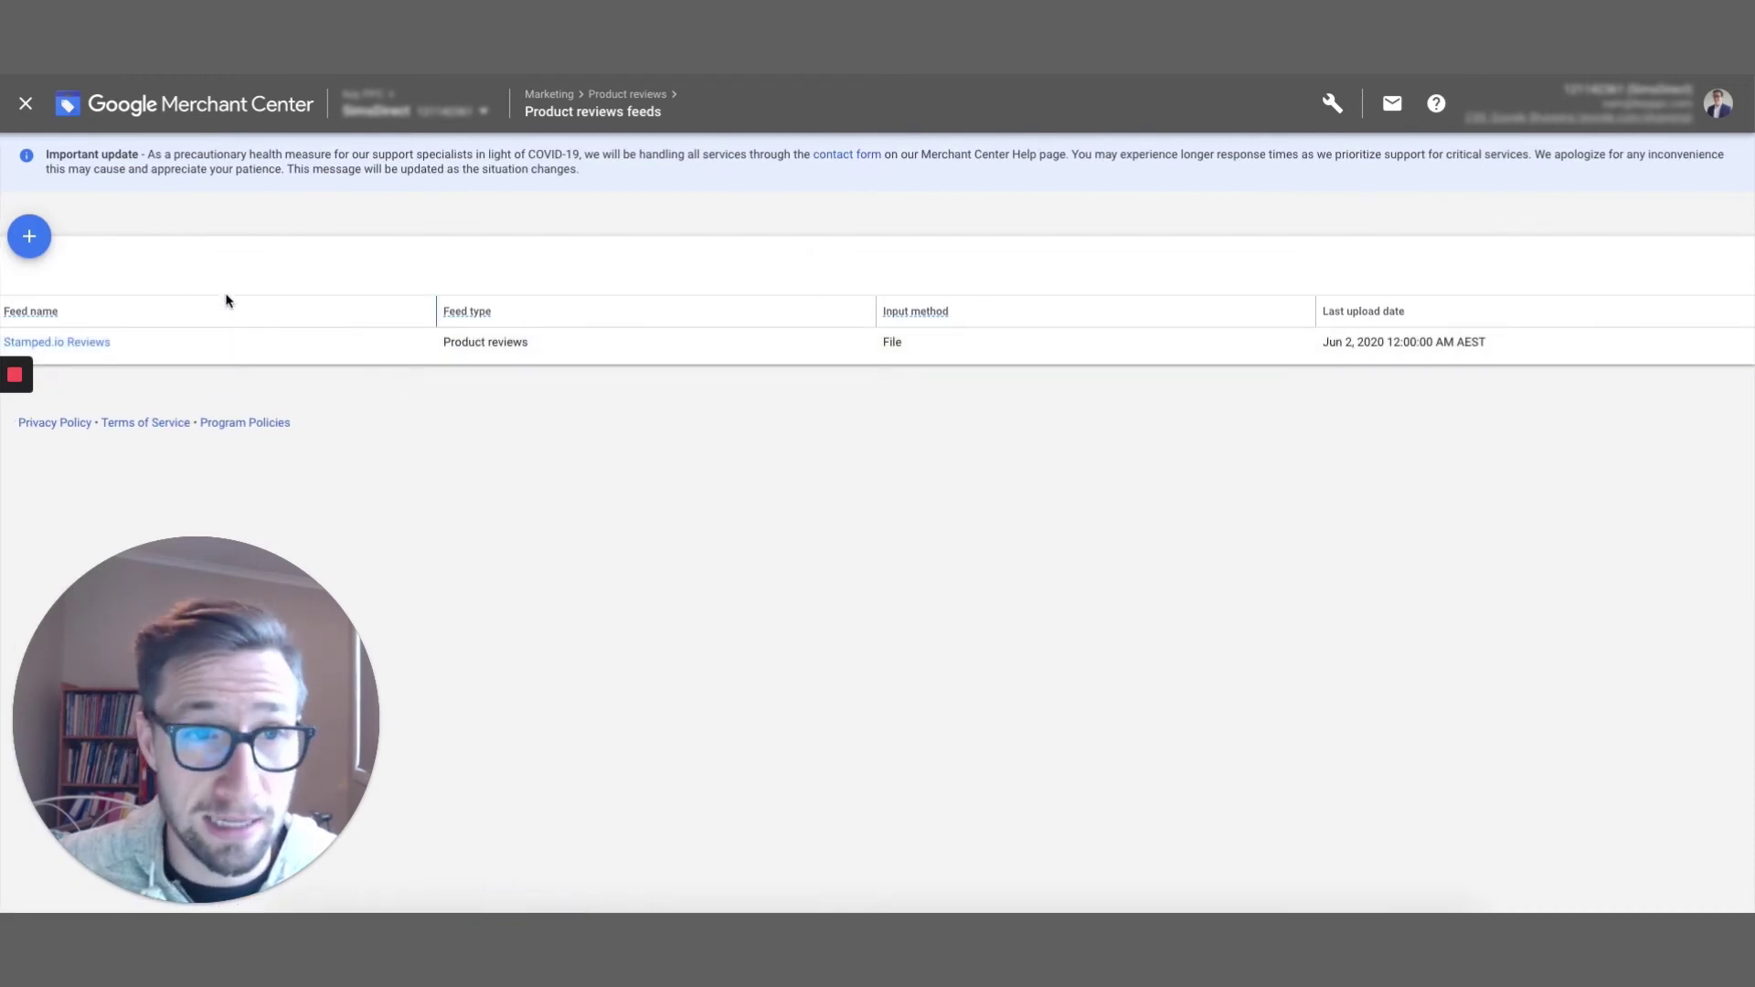
{"action": "left_click", "coordinate": [38, 238]}
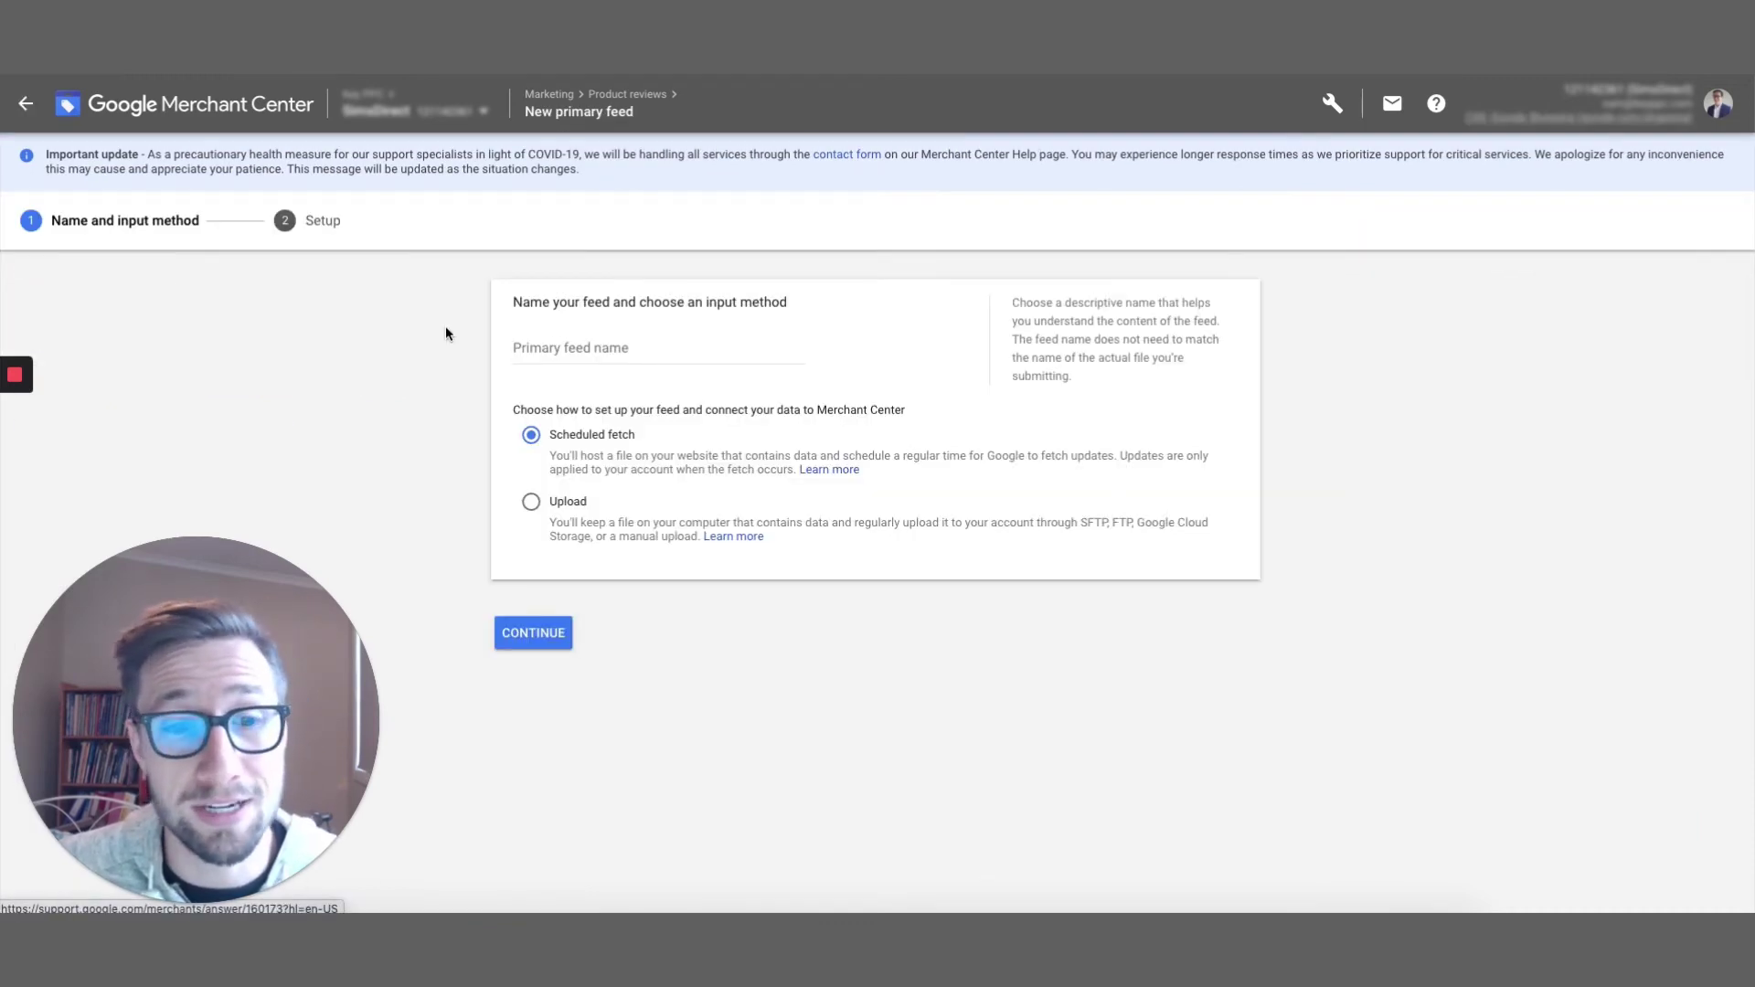
{"action": "left_click", "coordinate": [582, 345]}
{"action": "type", "text": "Stamped.io"}
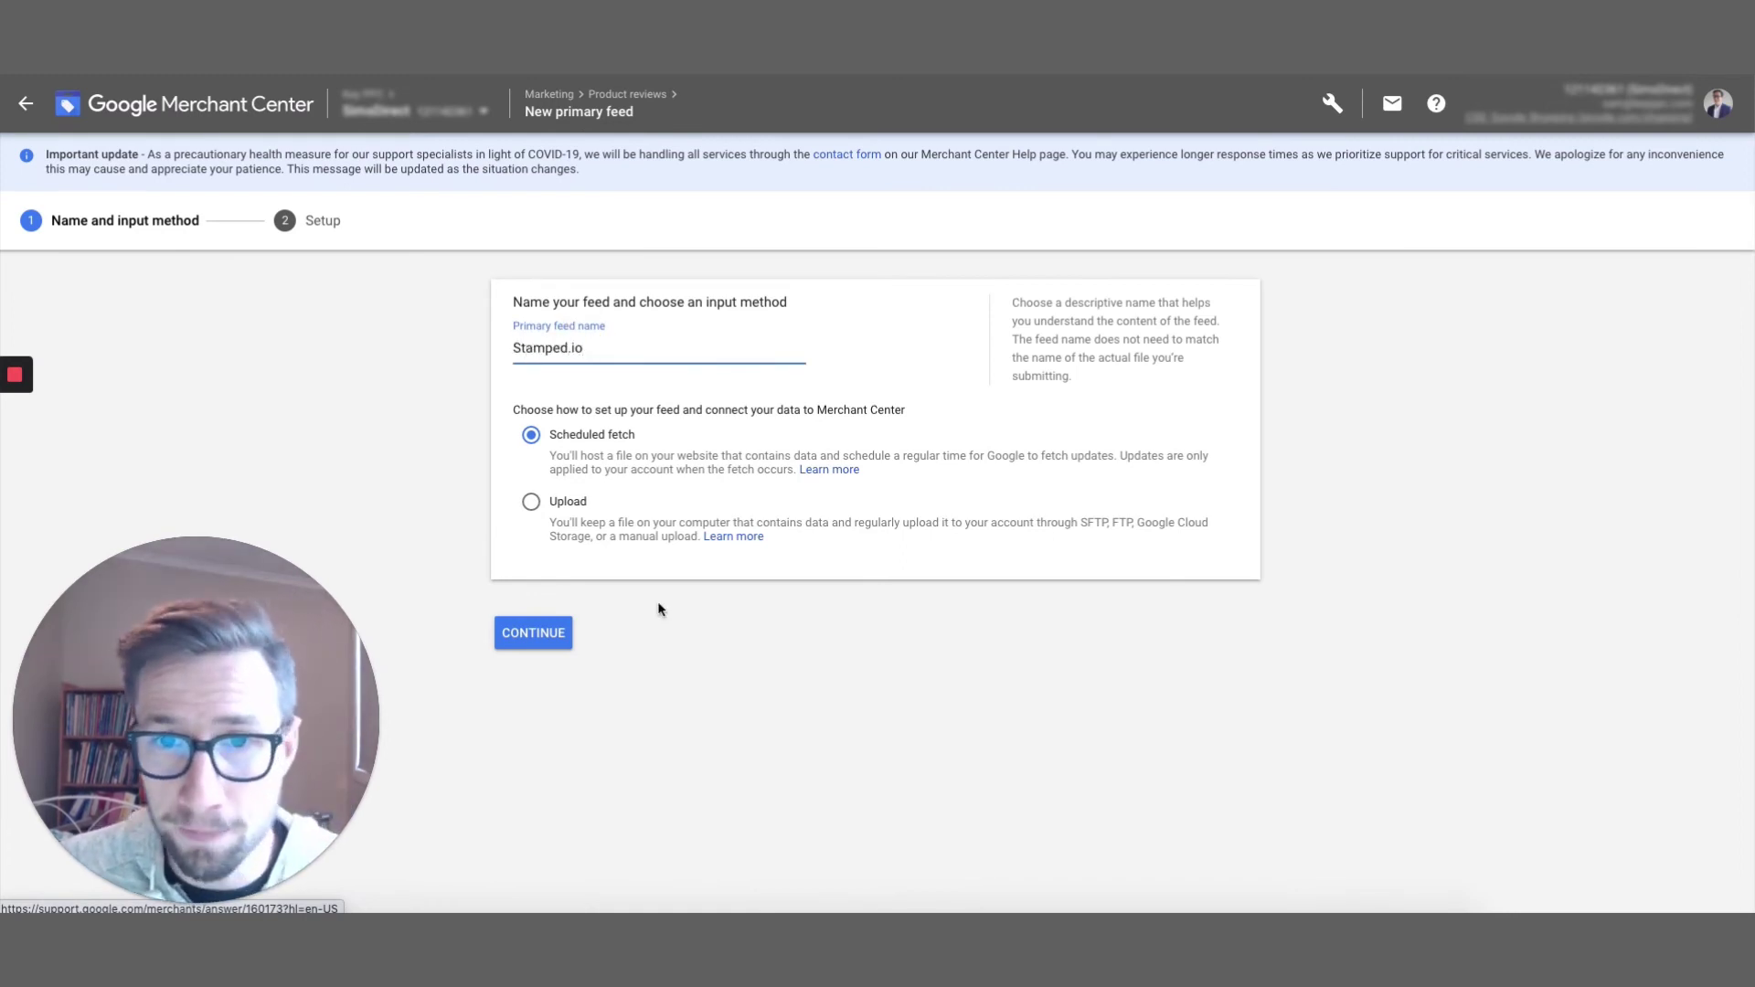
{"action": "left_click", "coordinate": [550, 629]}
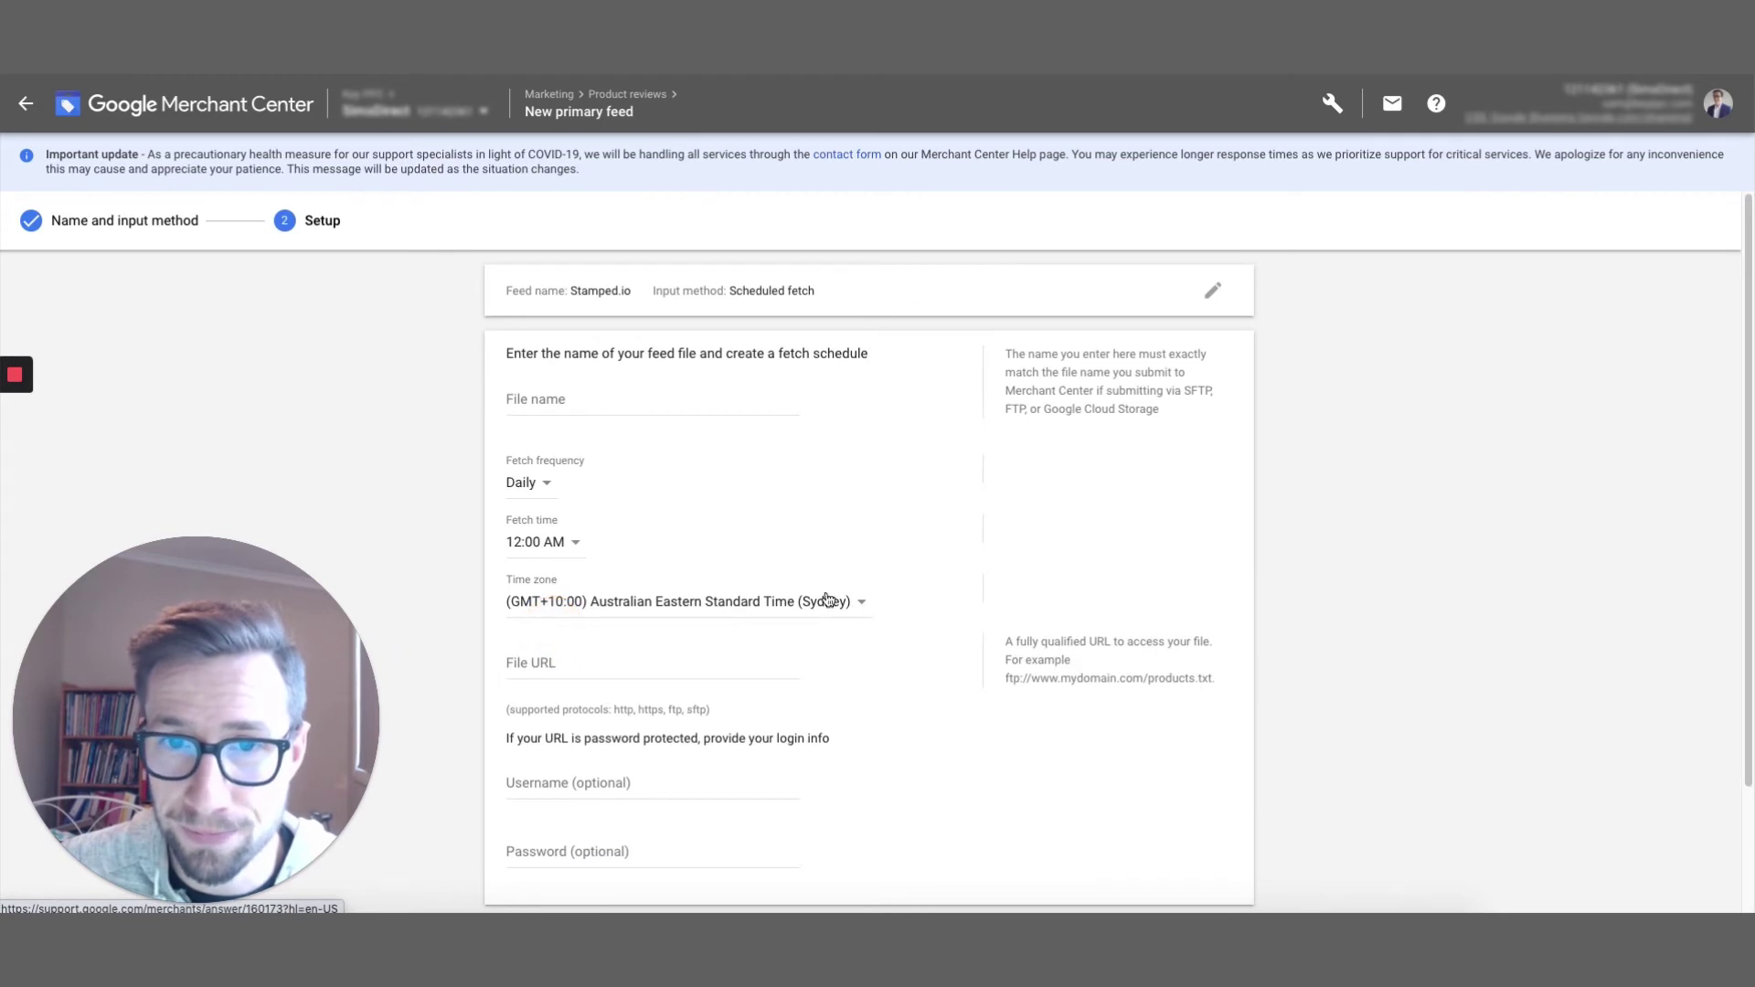
{"action": "left_click", "coordinate": [598, 400]}
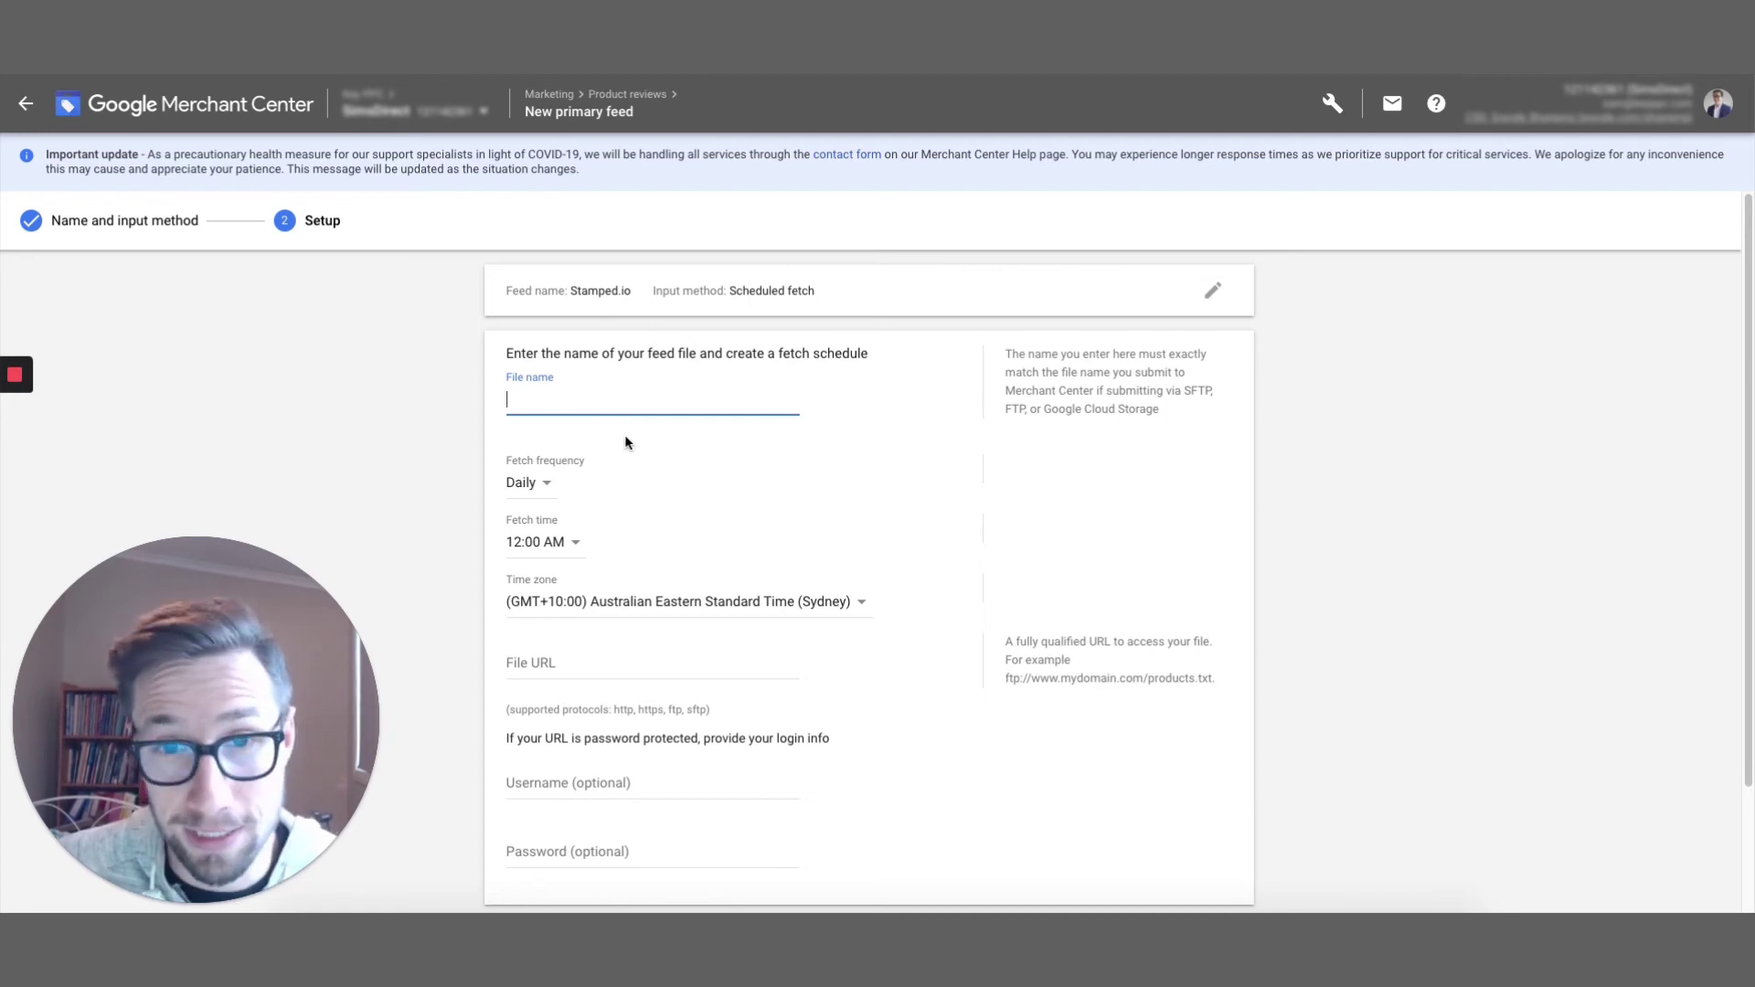
Step: Load the Stamped.io SEO settings page using the URL saved in TextEdit
{"action": "left_click", "coordinate": [420, 36]}
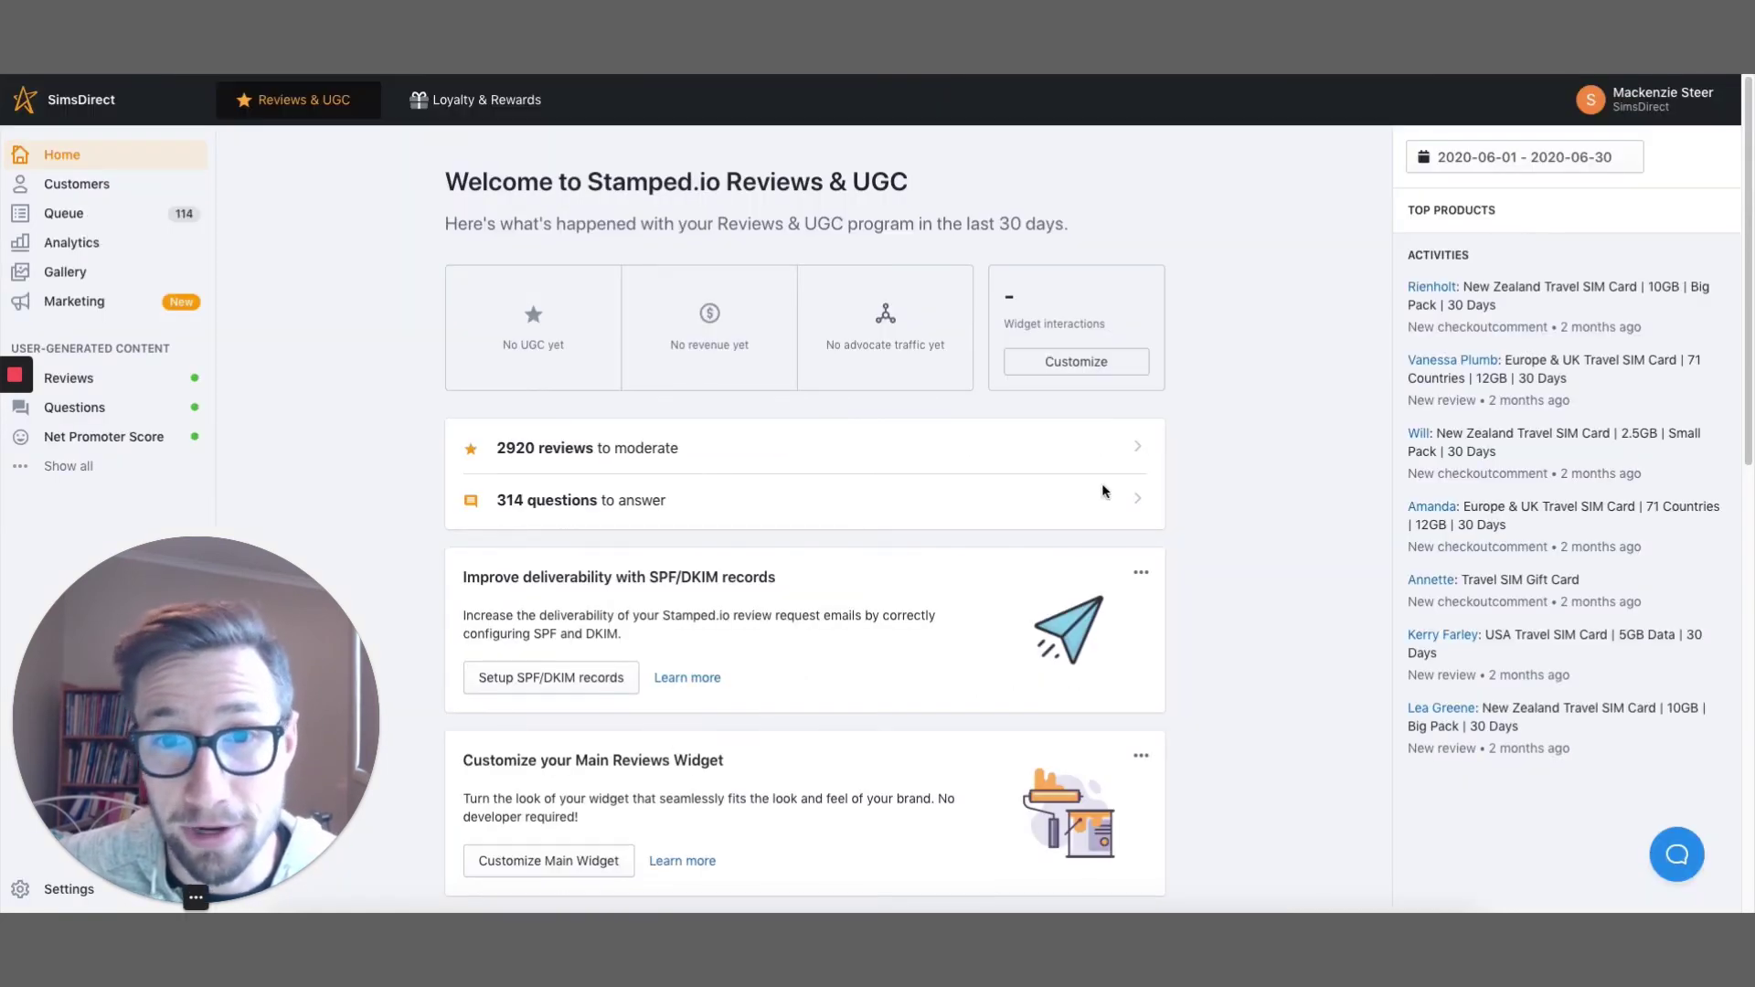
{"action": "left_click", "coordinate": [688, 909]}
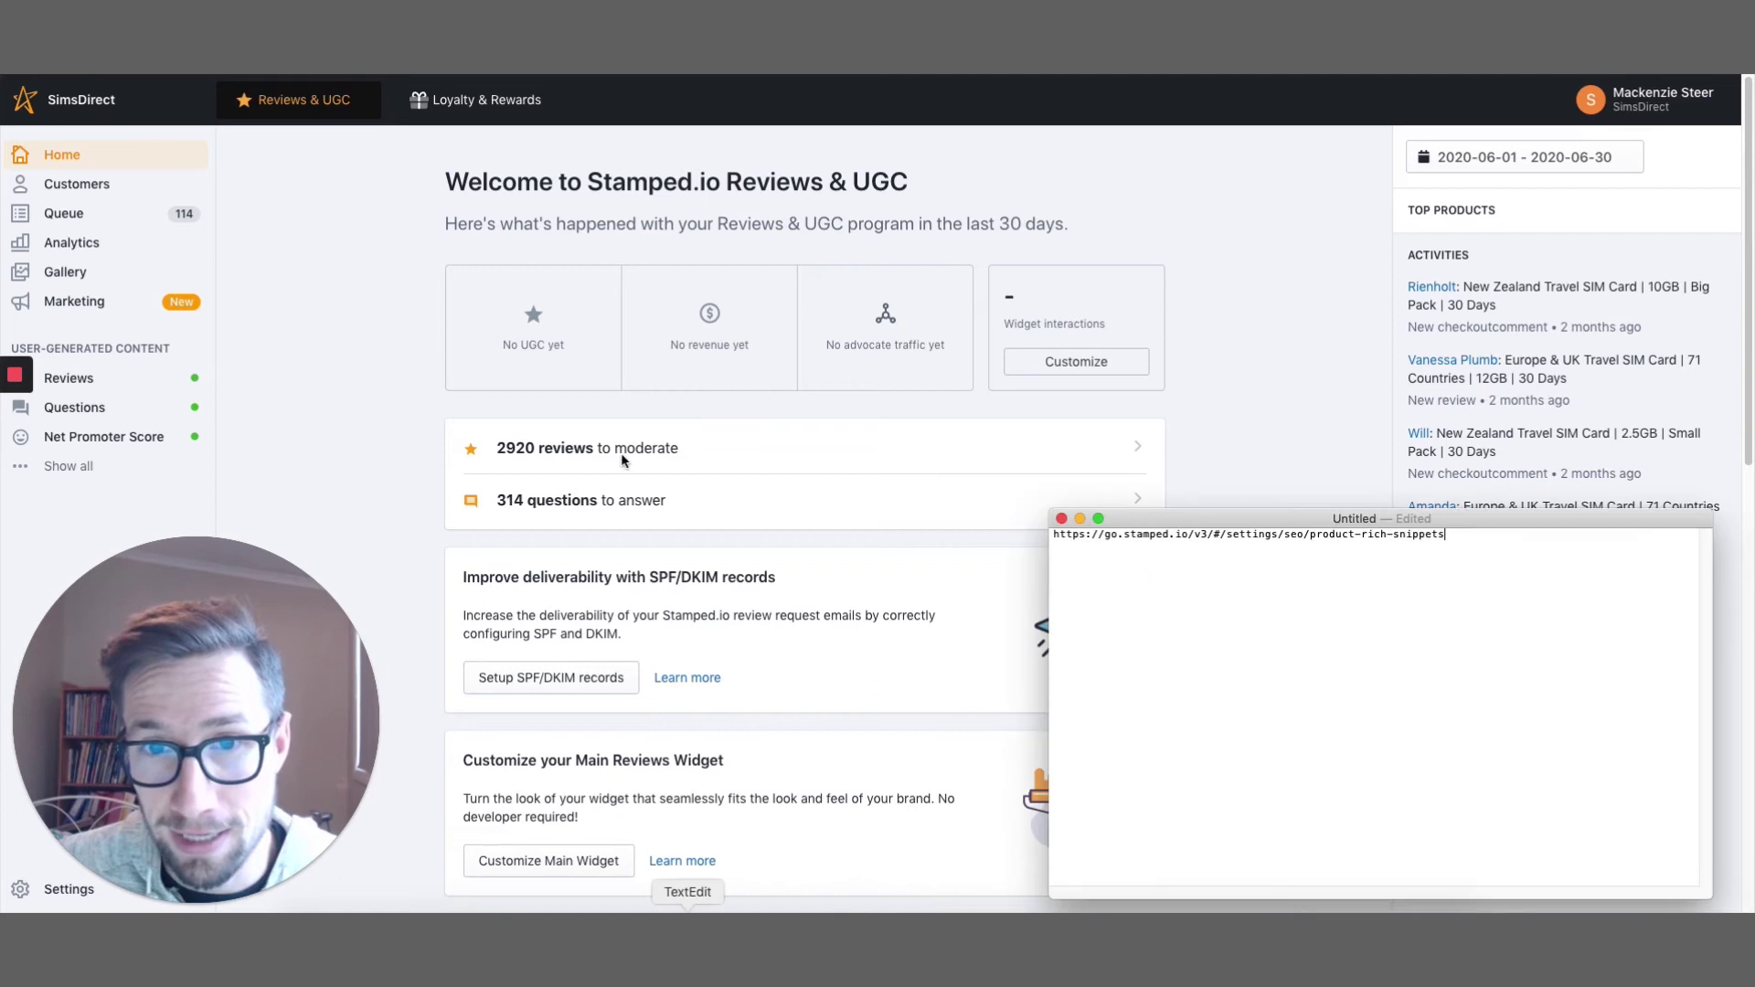
{"action": "key", "text": "super+a"}
{"action": "key", "text": "super+c"}
{"action": "left_click", "coordinate": [354, 327]}
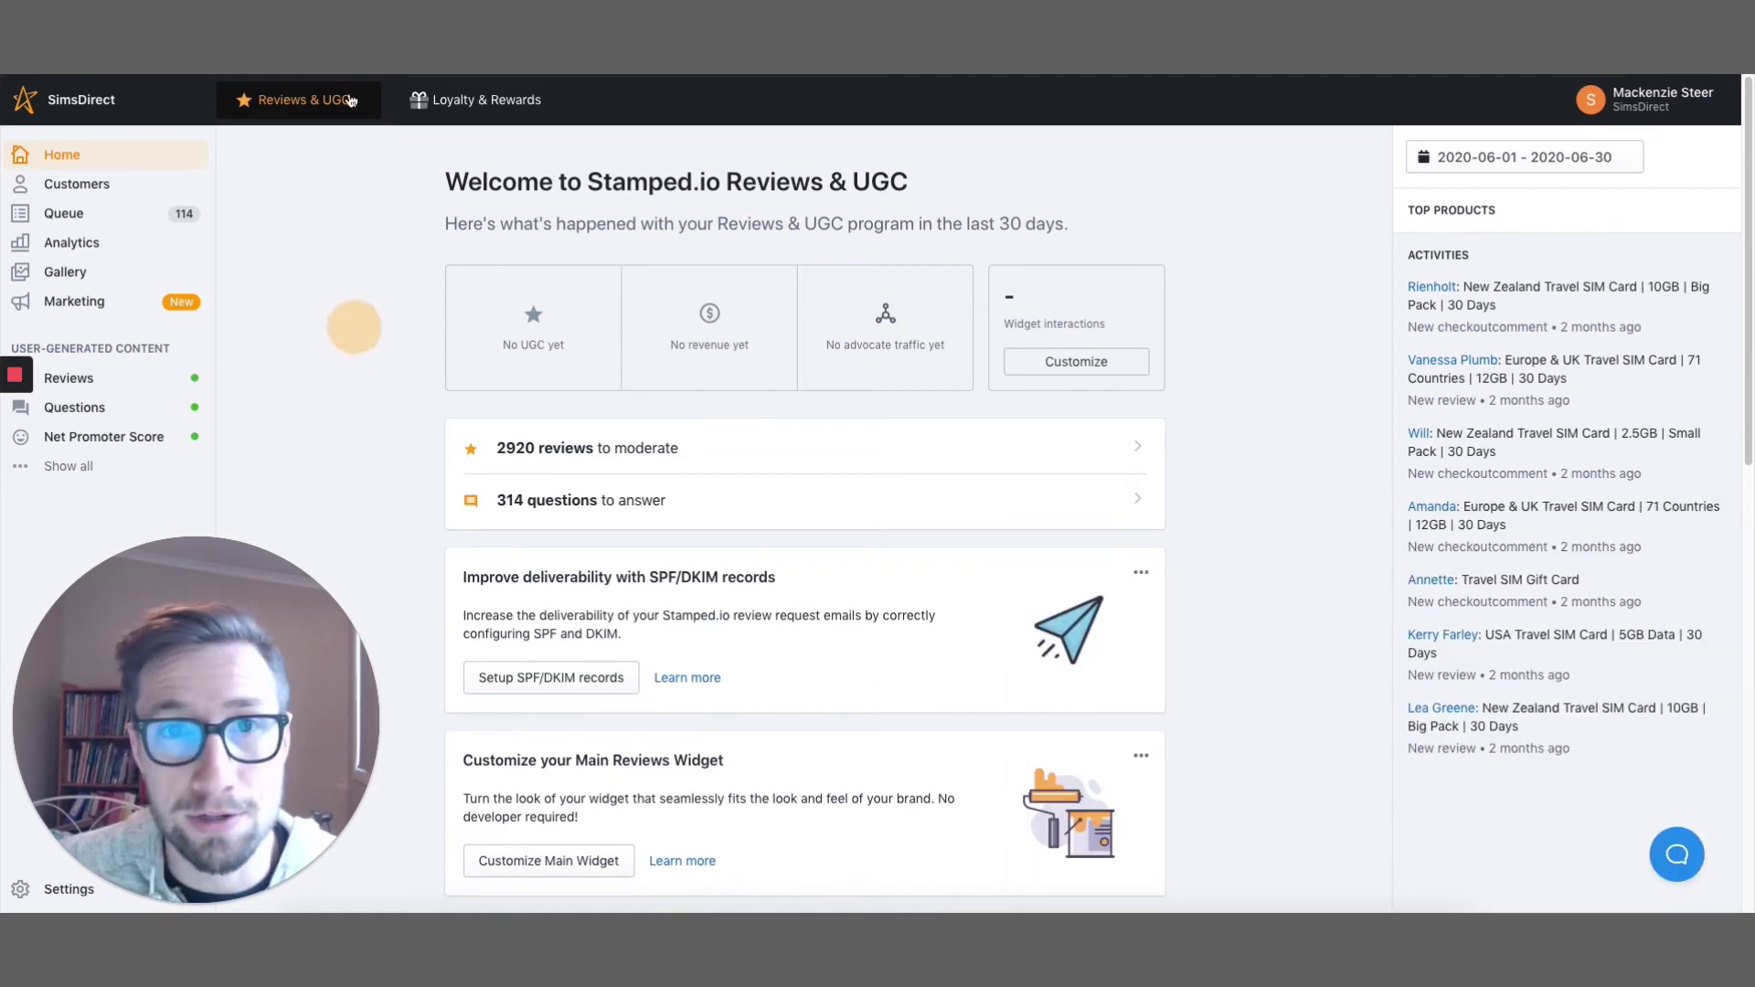
{"action": "key", "text": "super+l"}
{"action": "key", "text": "super+v"}
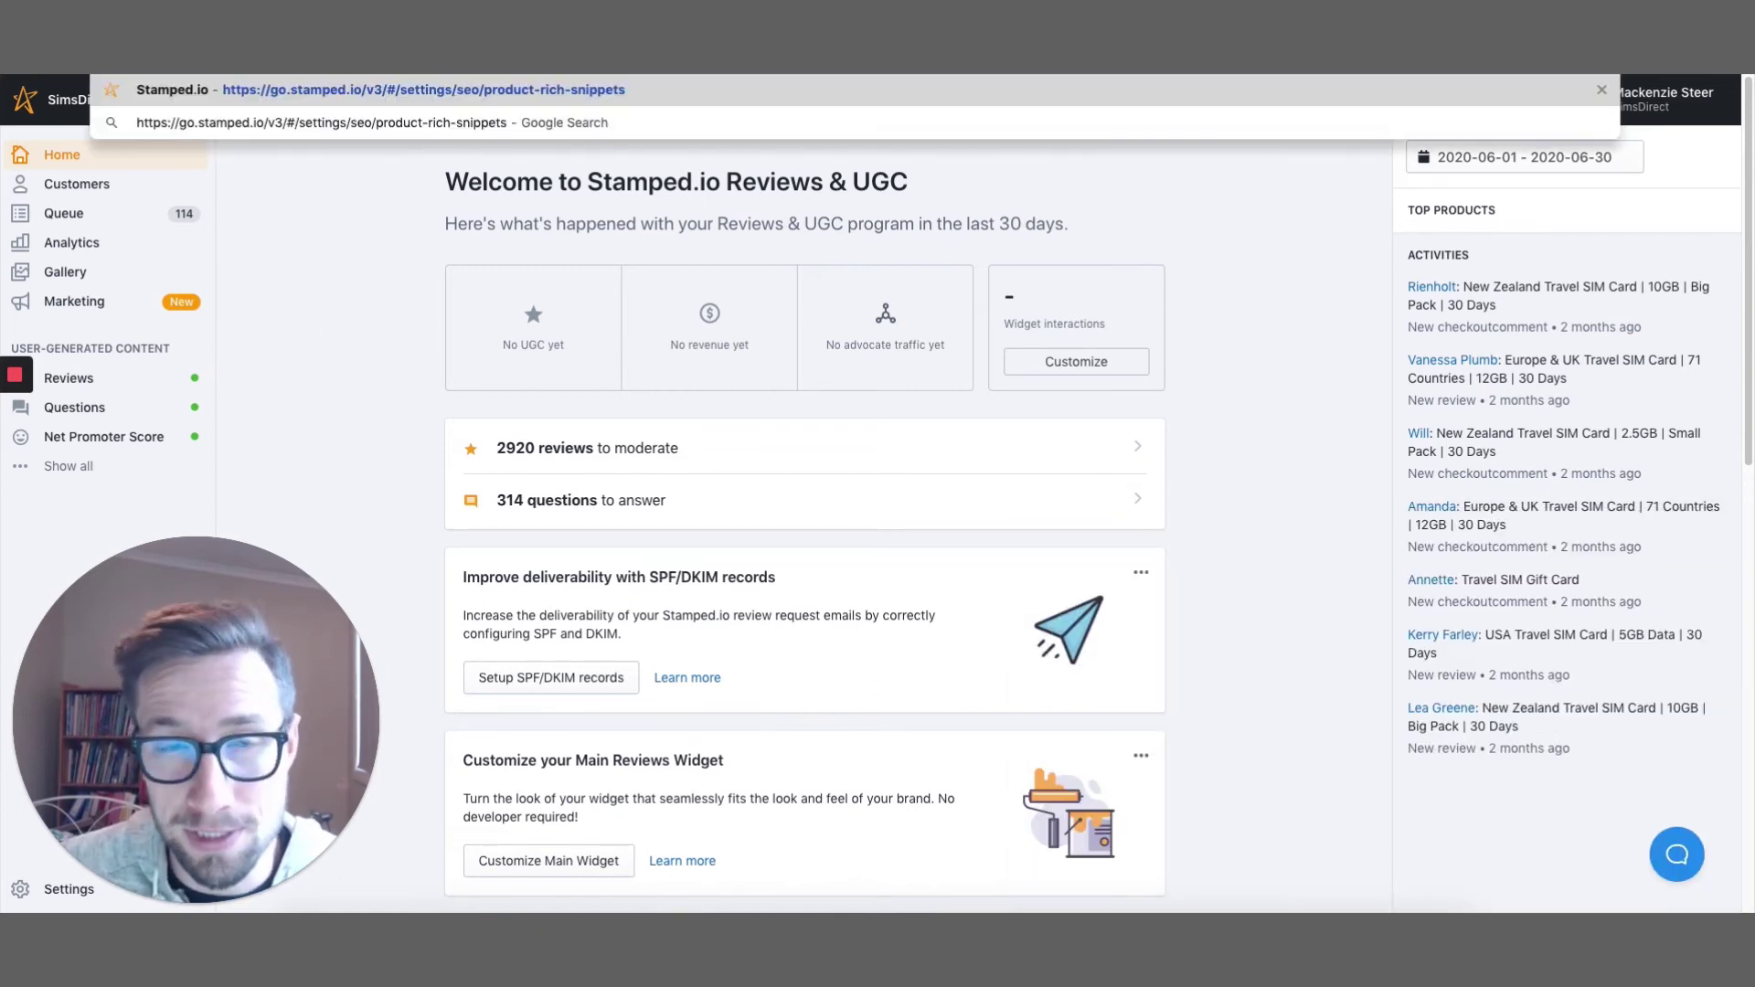
{"action": "key", "text": "Return"}
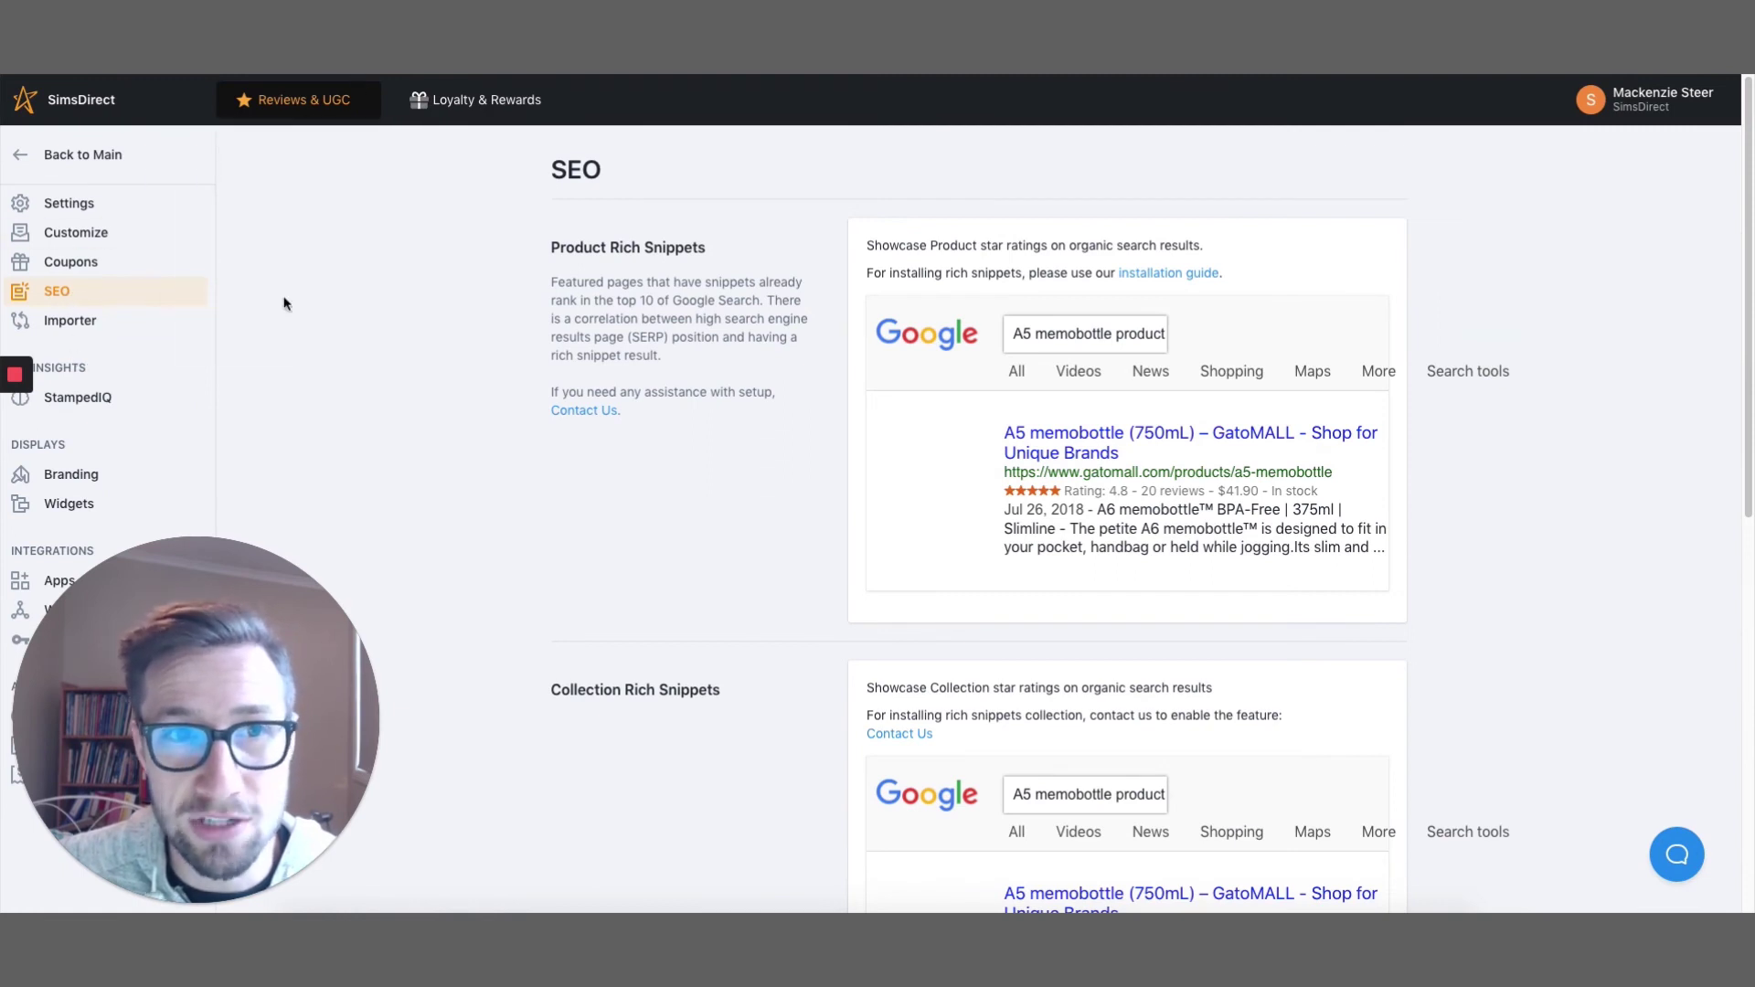
Step: Select the Google Shopping Product Reviews XML feed URL in Stamped.io
{"action": "scroll", "coordinate": [810, 471], "scroll_direction": "down", "scroll_amount": 6}
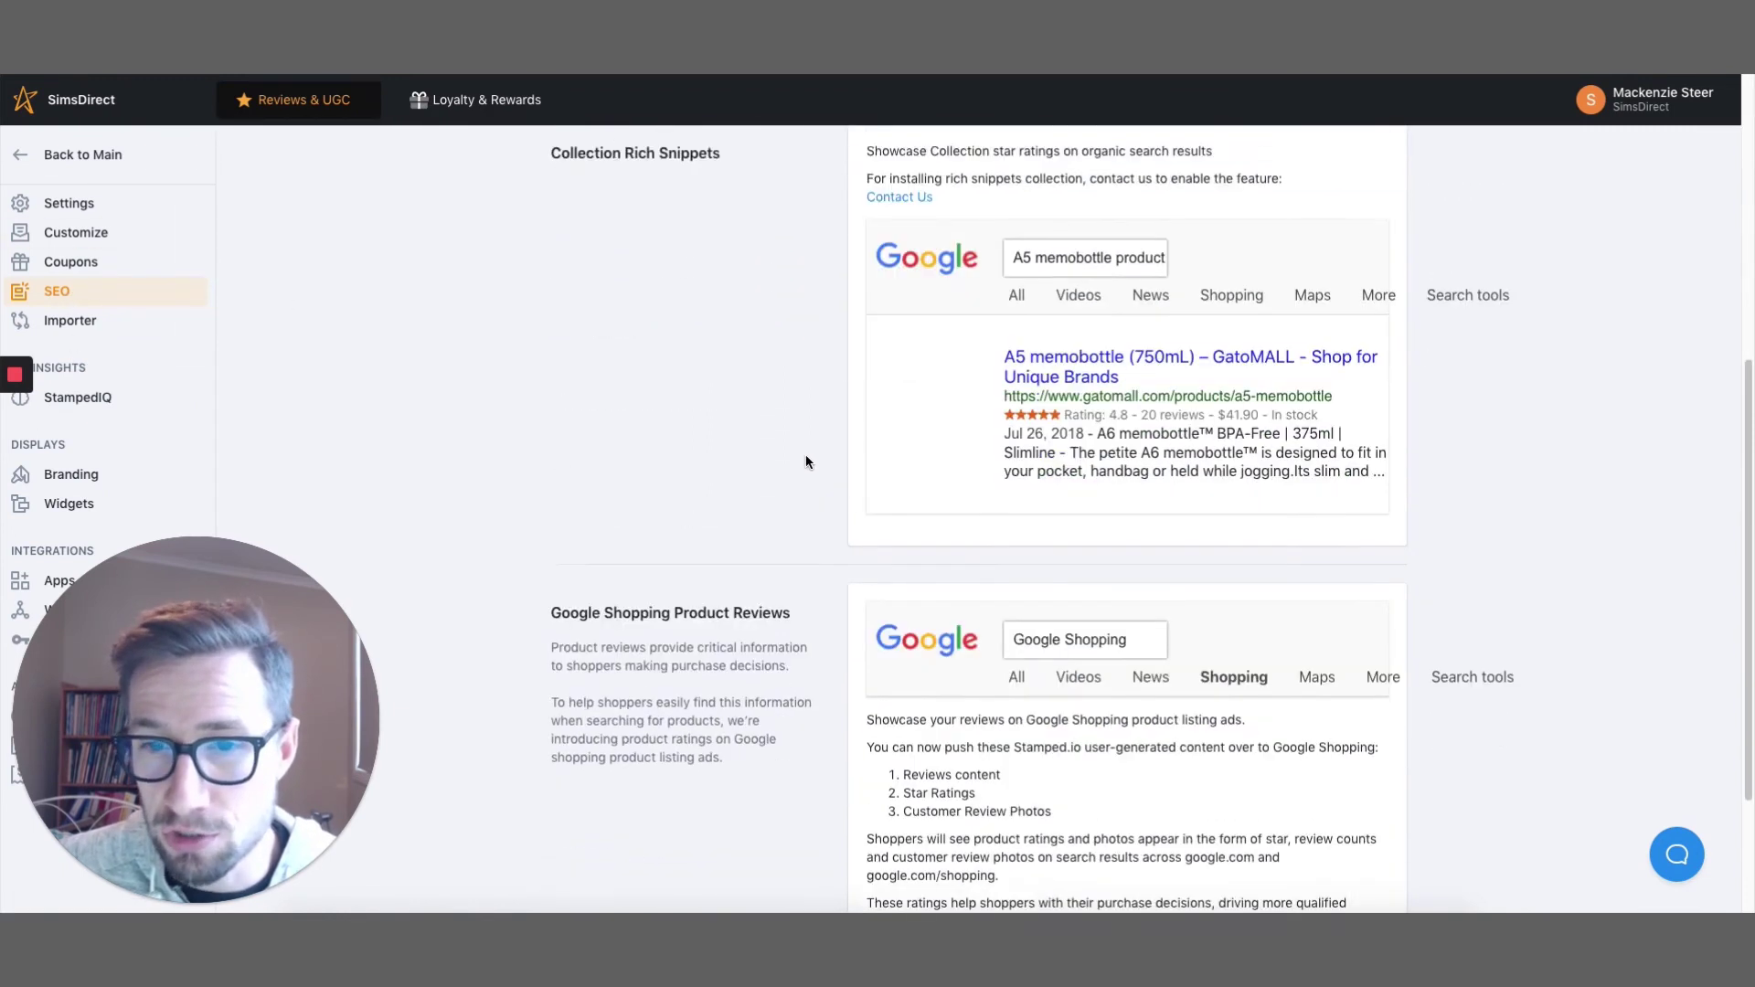
{"action": "scroll", "coordinate": [806, 462], "scroll_direction": "down", "scroll_amount": 2}
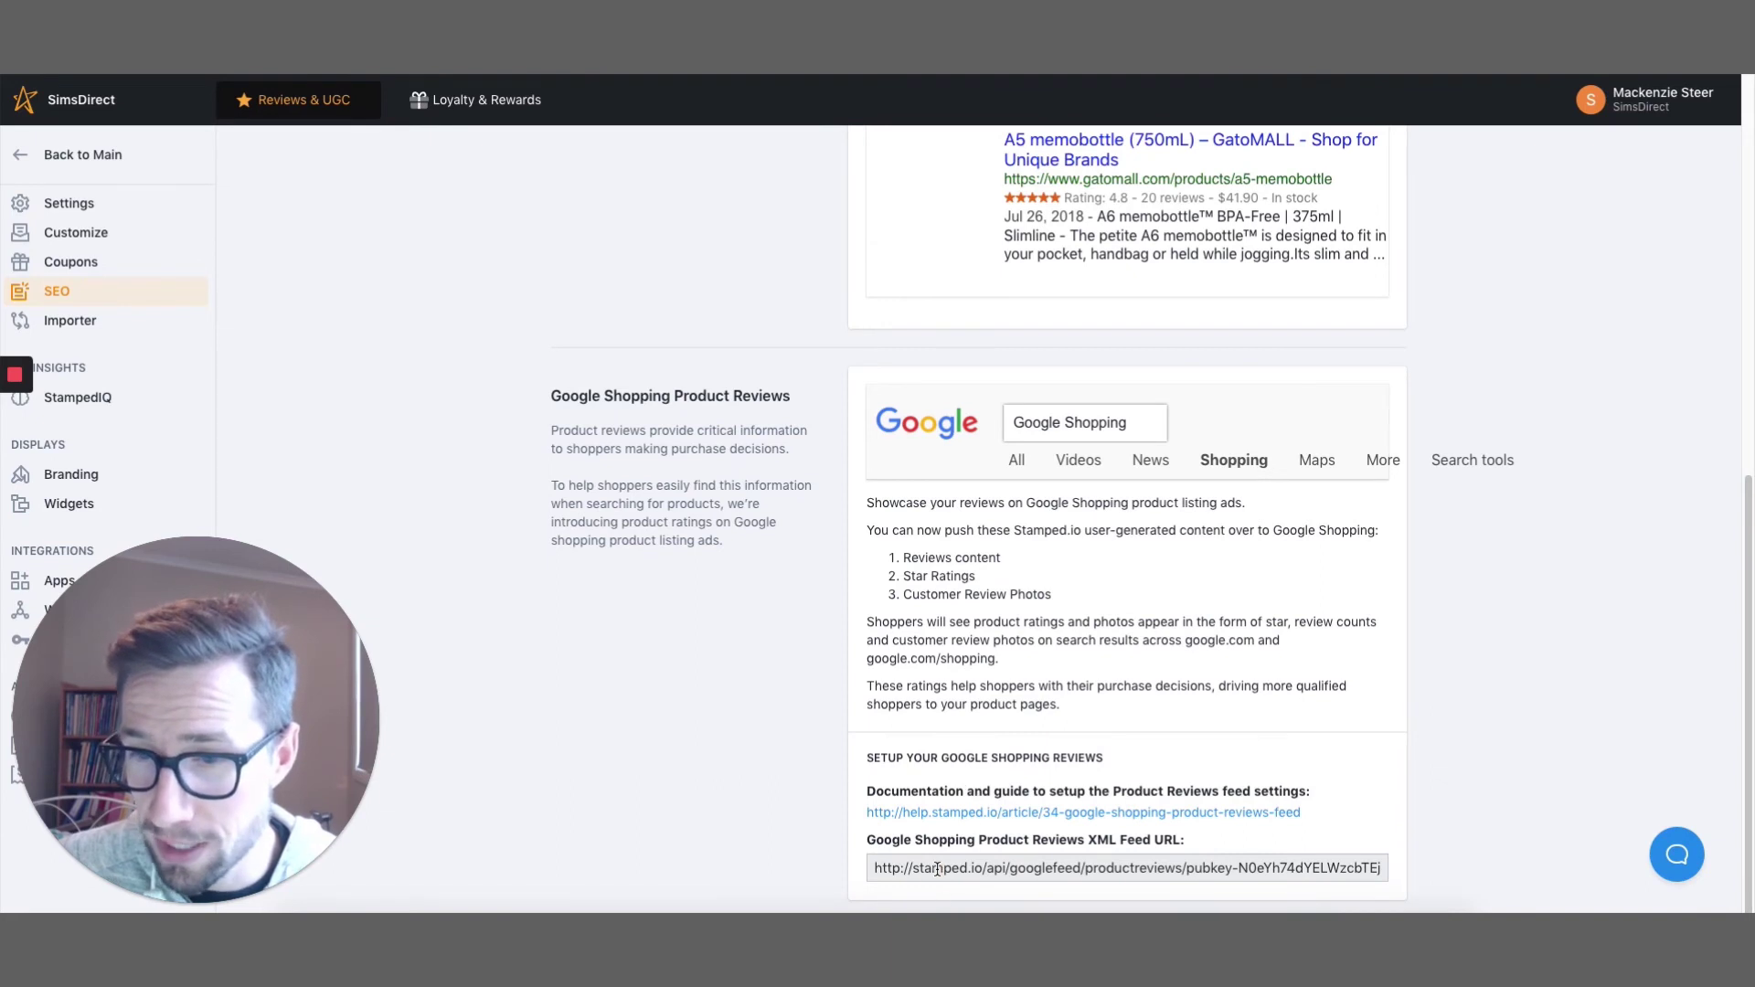
{"action": "left_click_drag", "start_coordinate": [875, 867], "coordinate": [1341, 868]}
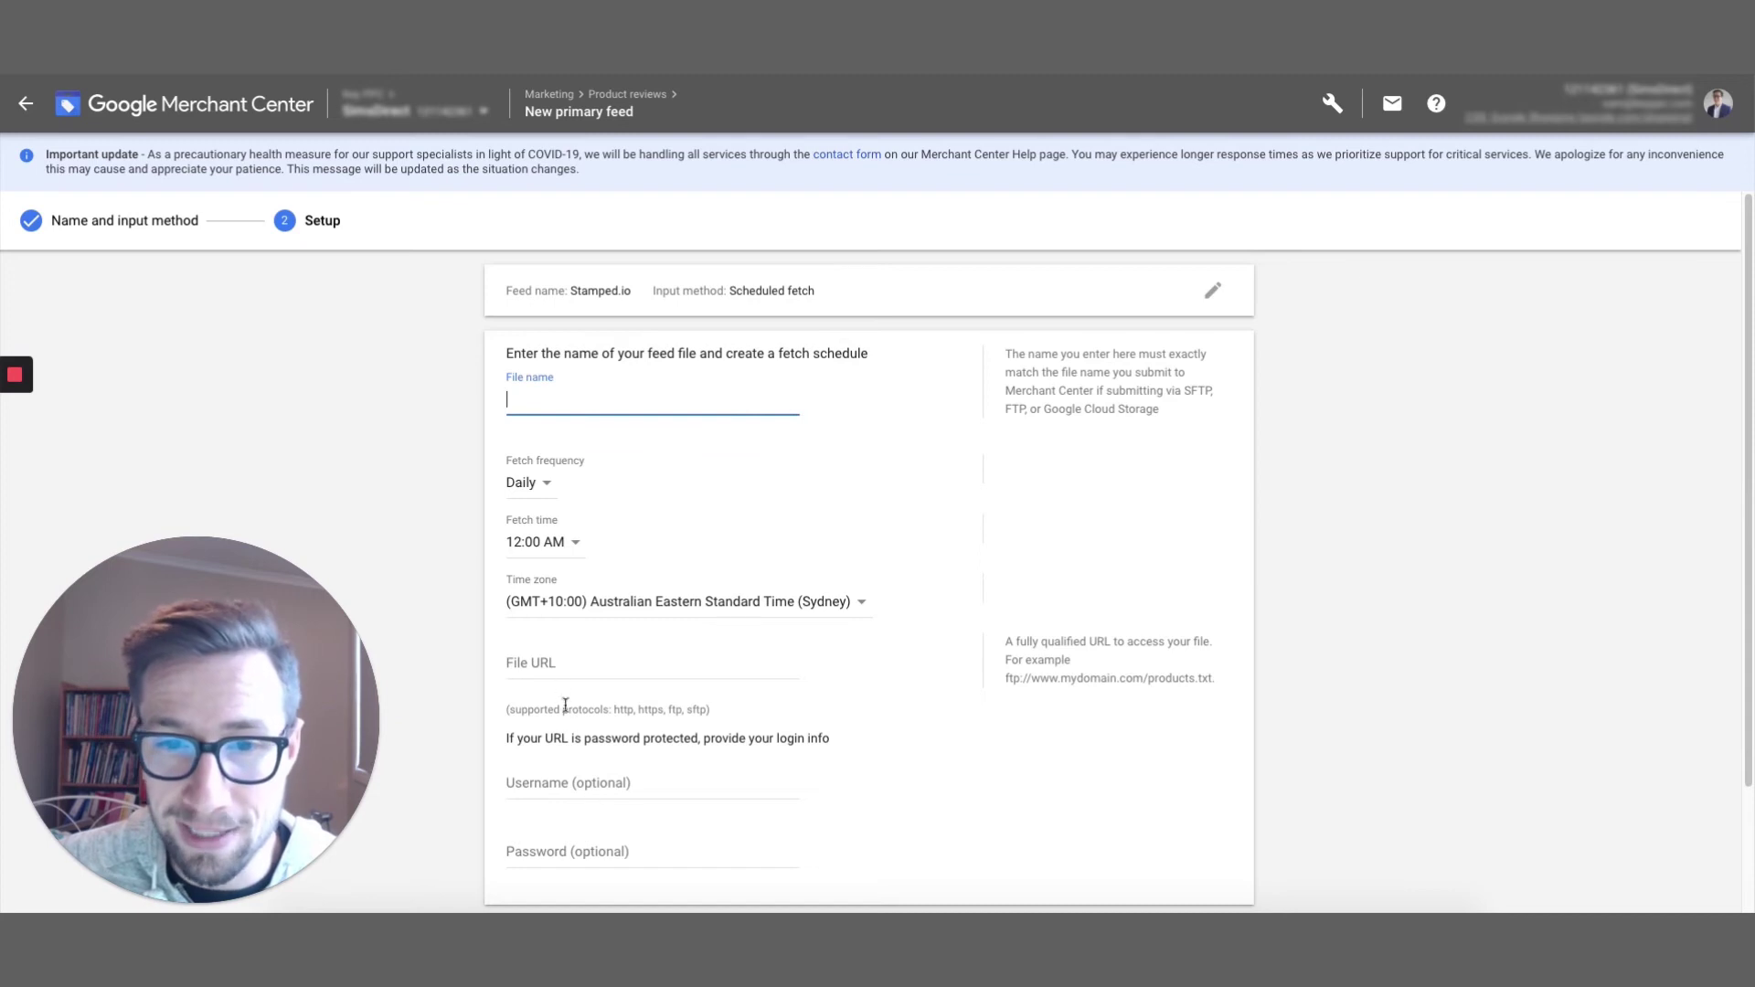
Step: Paste the Stamped.io feed URL as File URL and its pubkey ending plus .xml as File name
{"action": "left_click", "coordinate": [548, 673]}
{"action": "key", "text": "ctrl+v"}
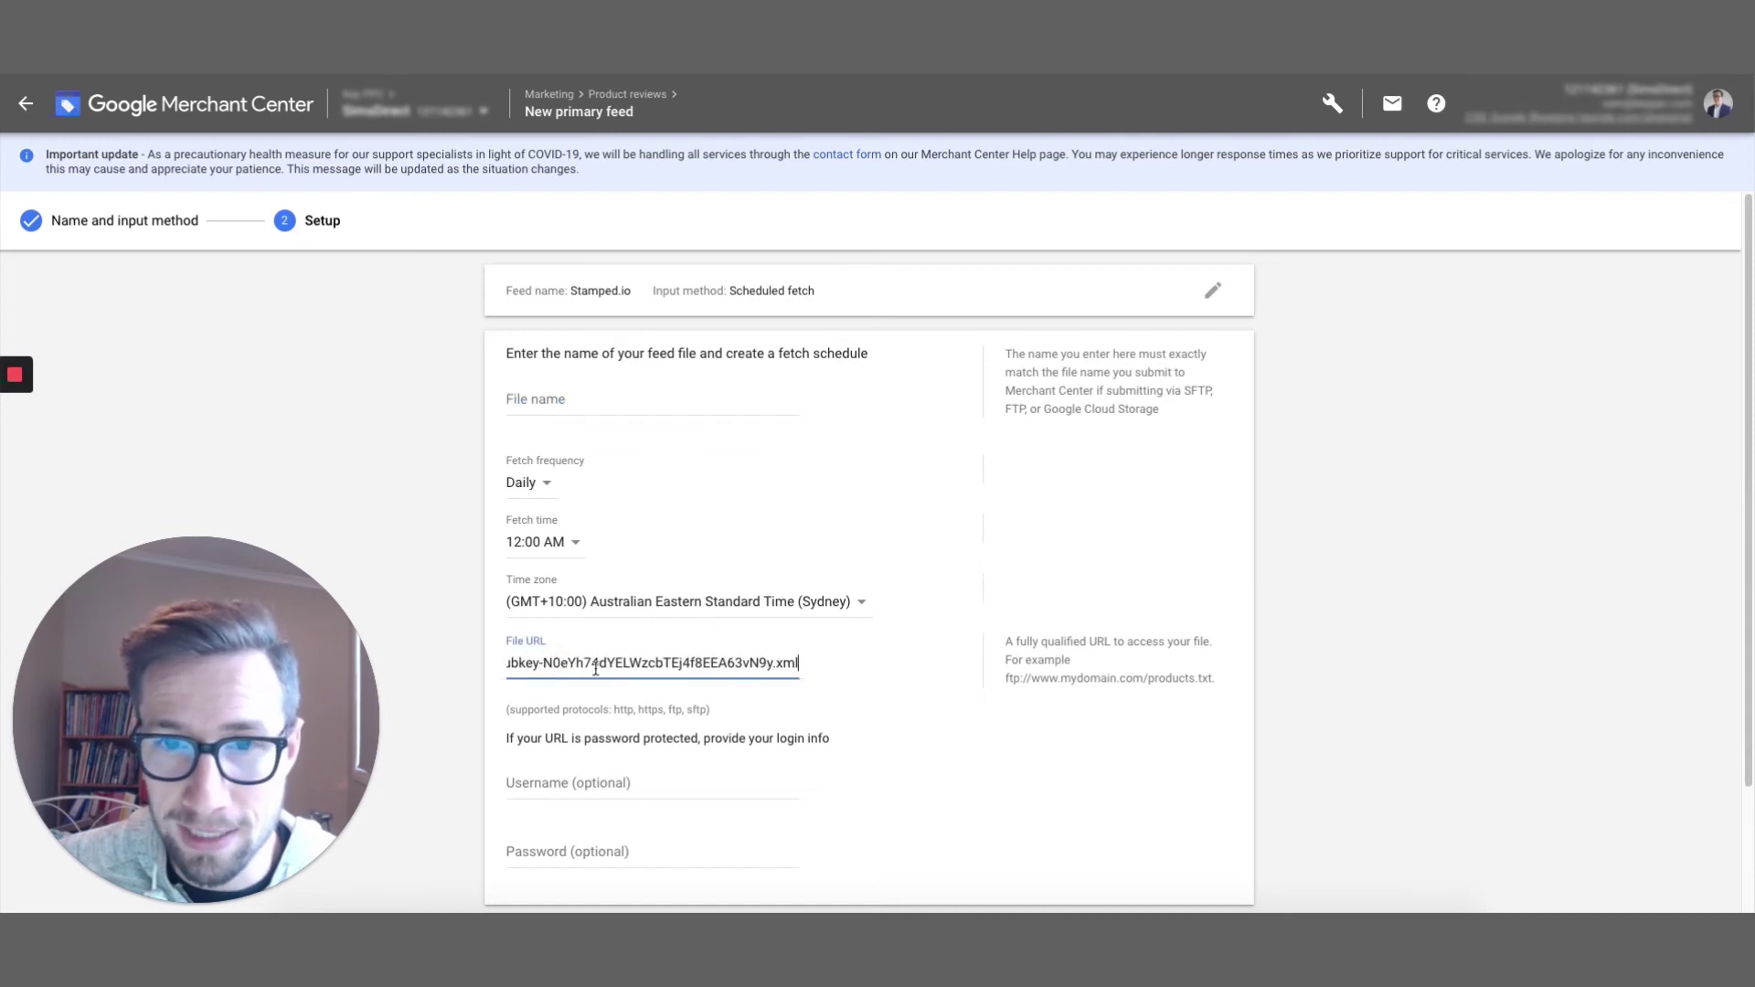
{"action": "left_click_drag", "start_coordinate": [770, 661], "coordinate": [584, 670]}
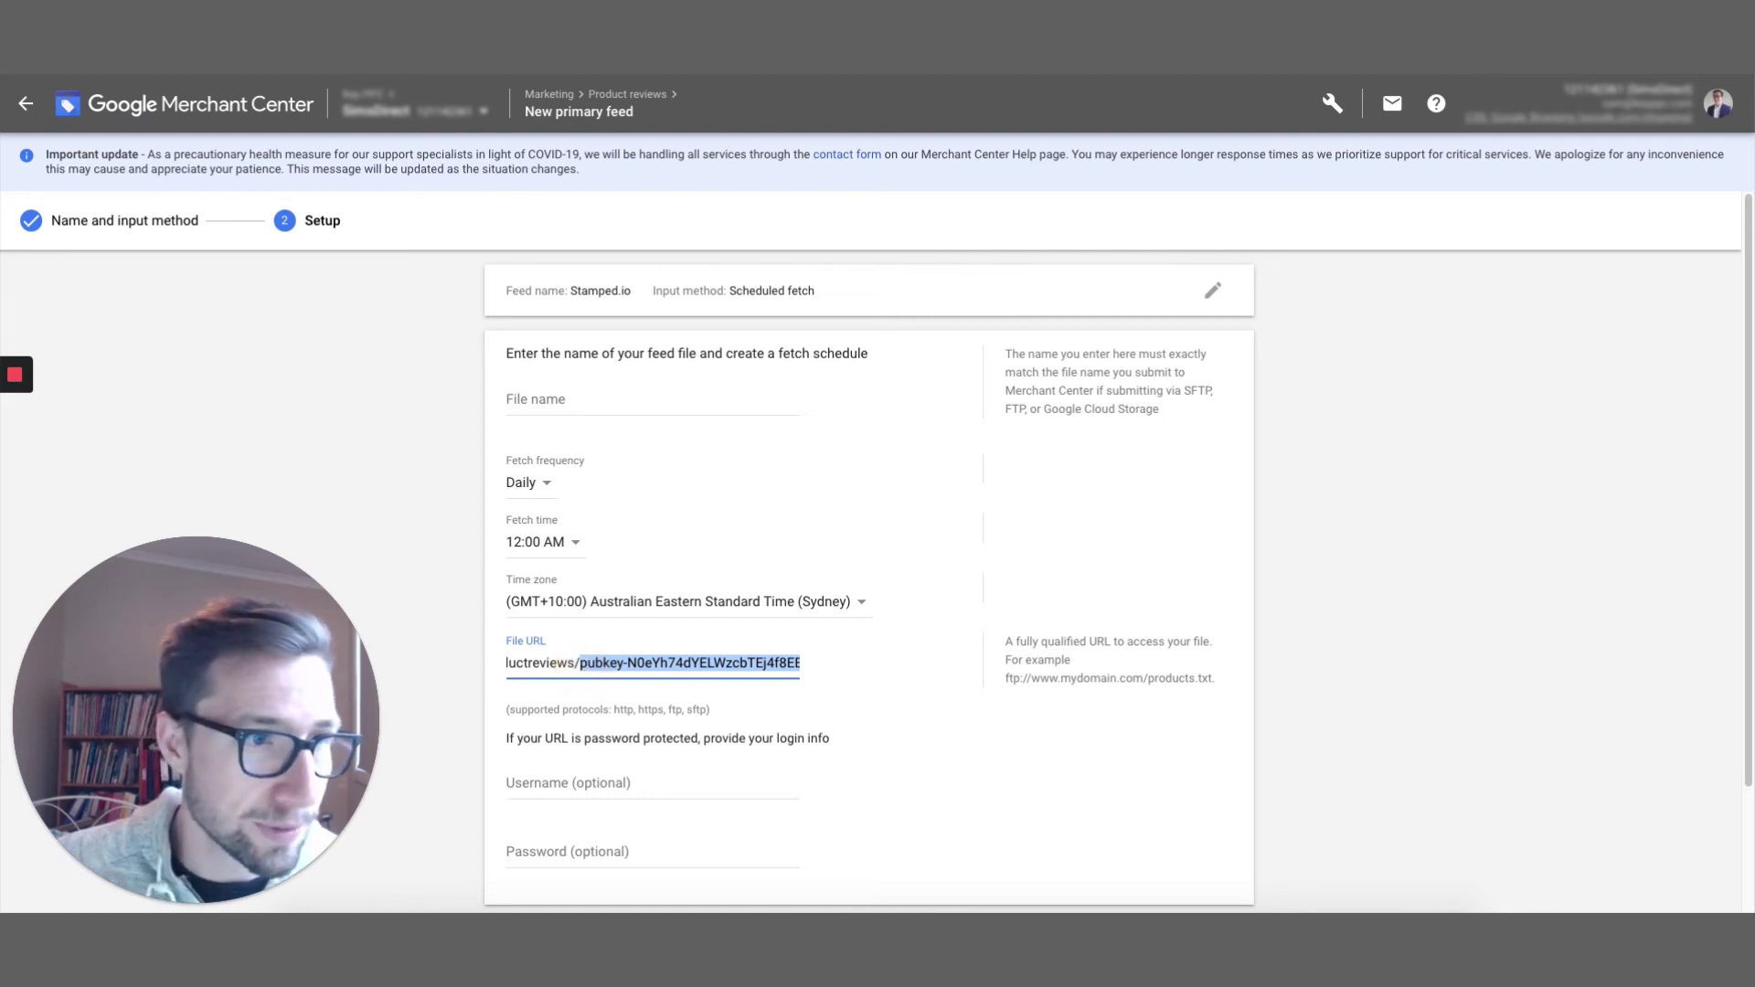
{"action": "key", "text": "ctrl+c"}
{"action": "left_click", "coordinate": [752, 411]}
{"action": "key", "text": "ctrl+v"}
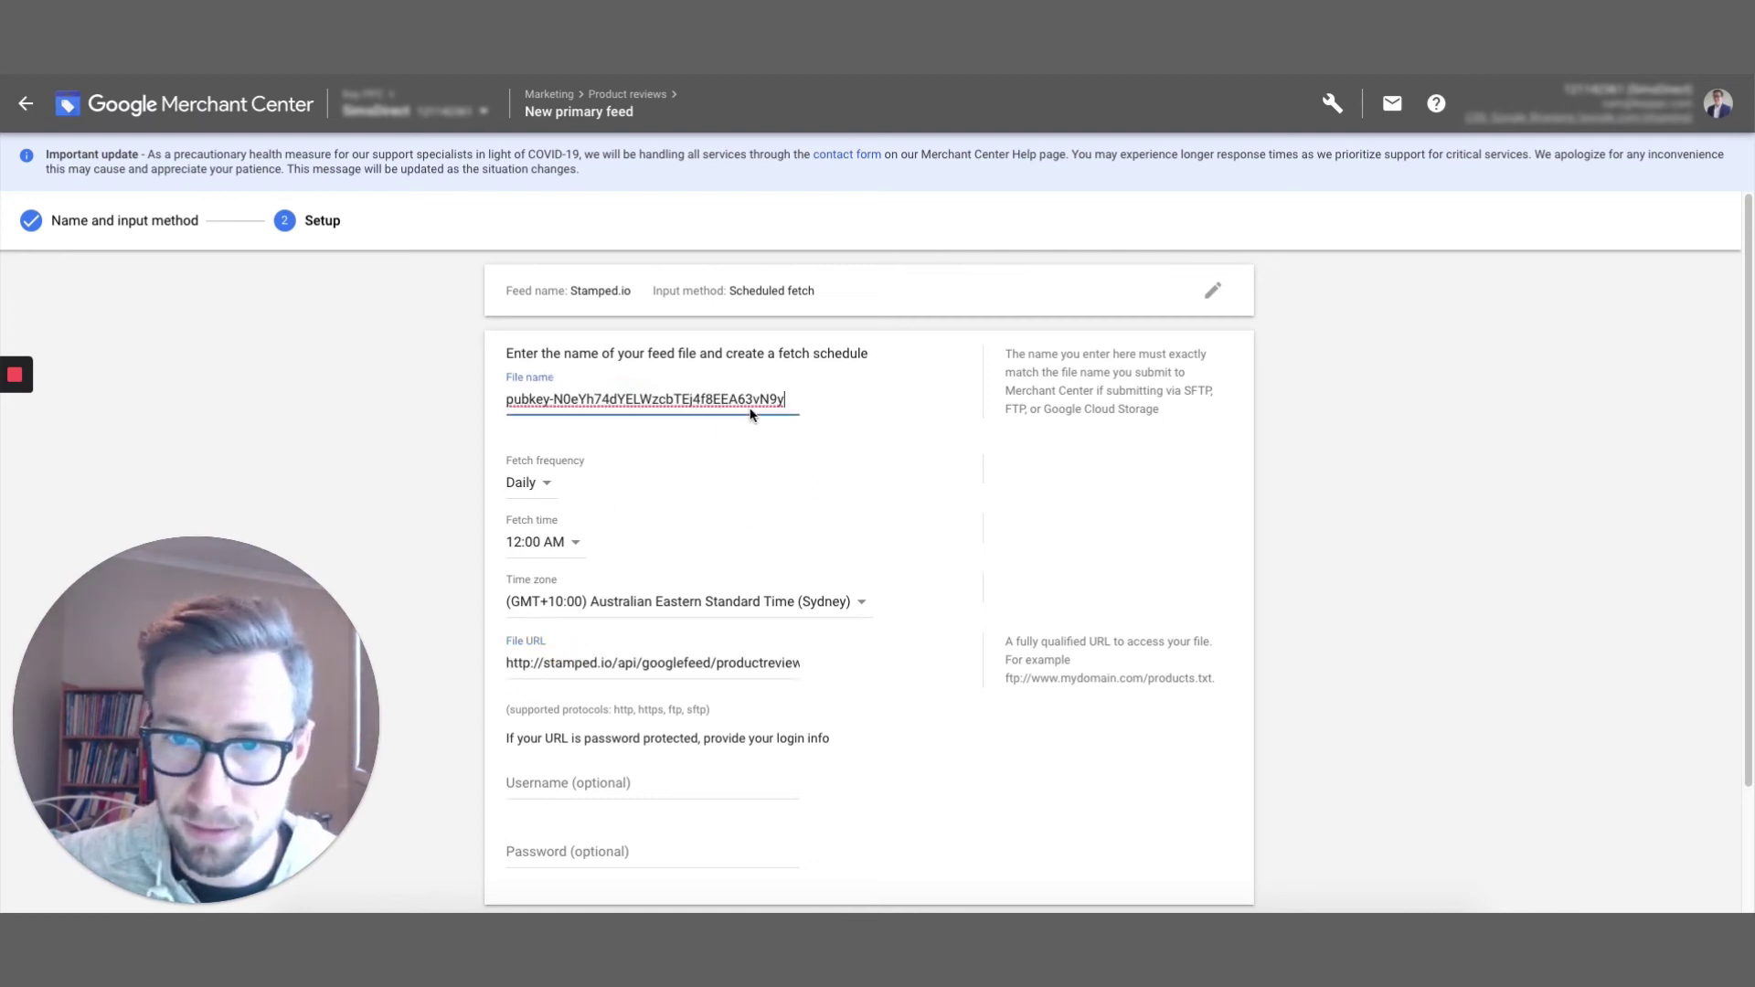
{"action": "type", "text": ".xml"}
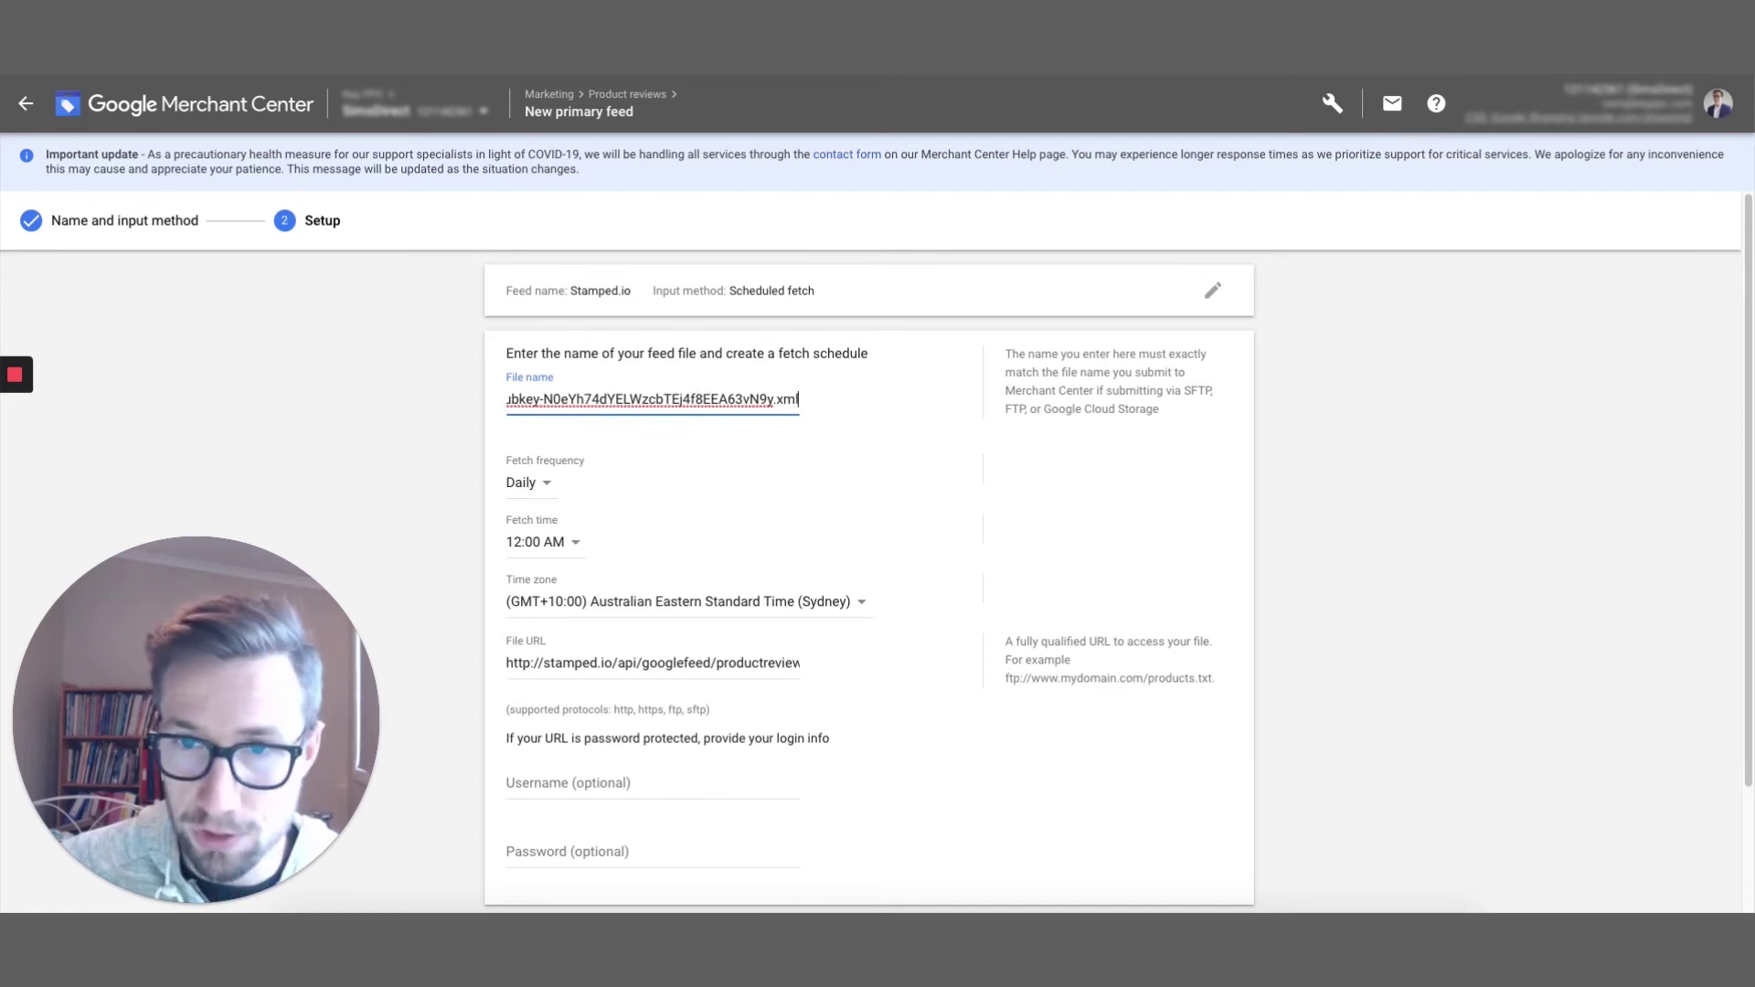
Step: Check that the file name matches the .xml ending of the feed URL
{"action": "triple_click", "coordinate": [857, 670]}
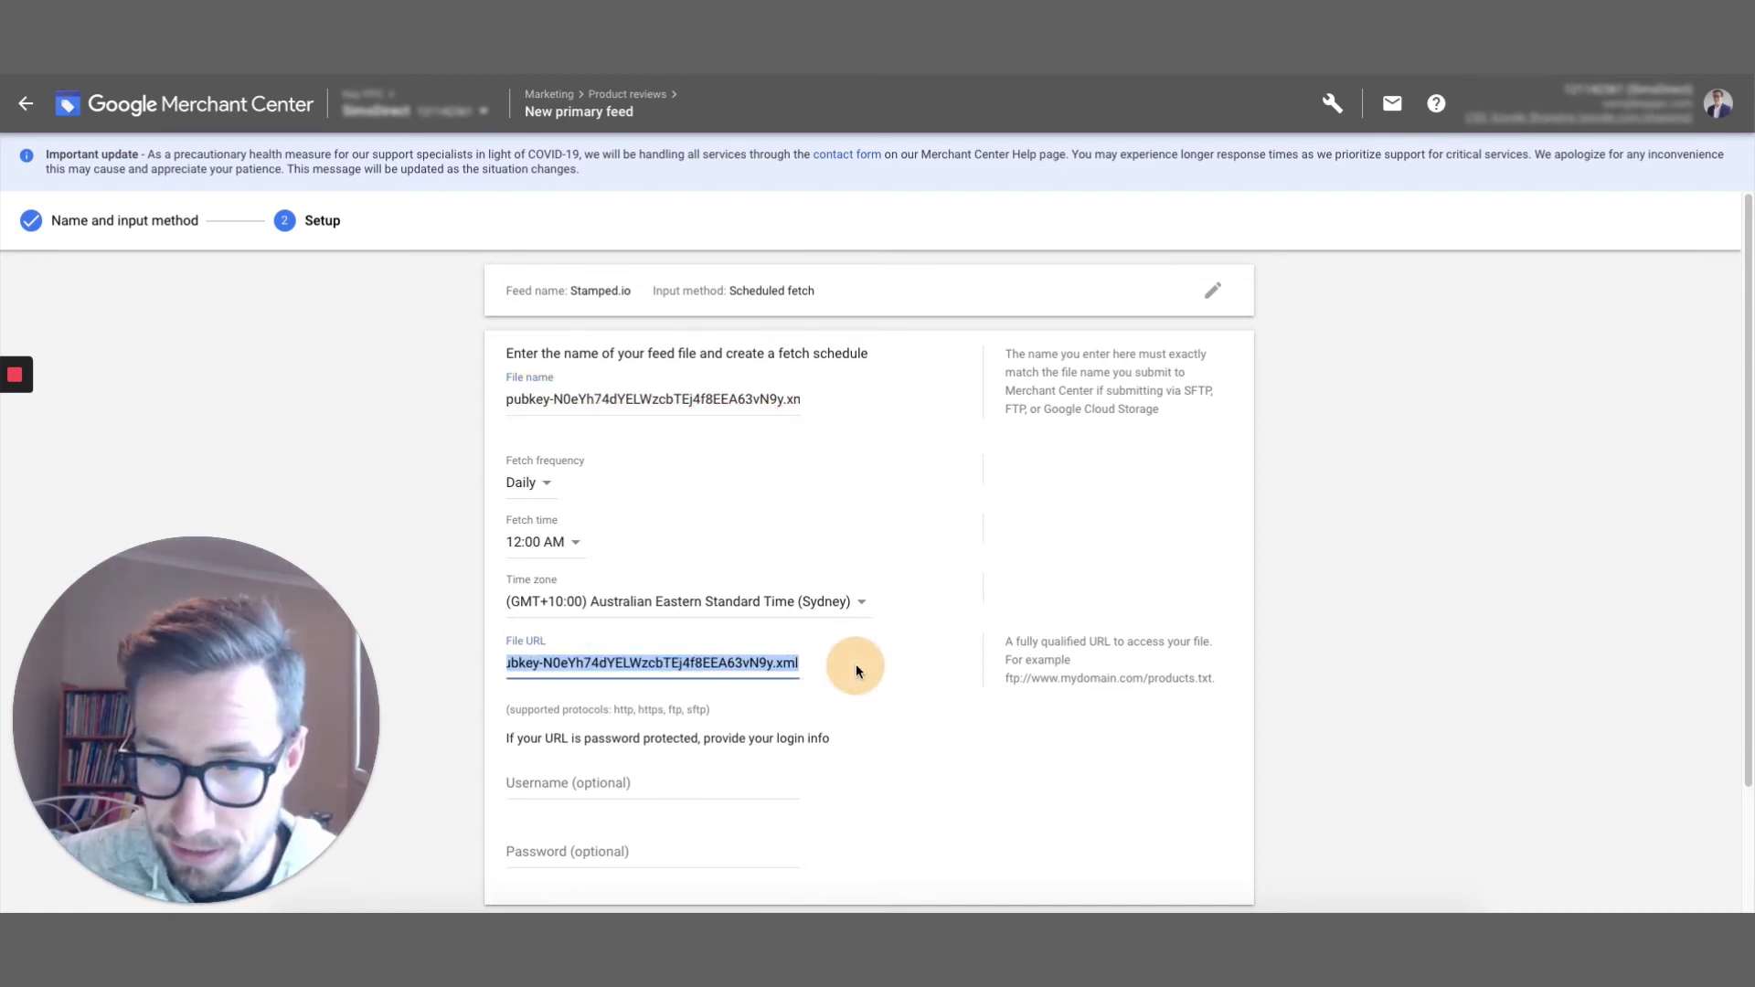
{"action": "left_click", "coordinate": [744, 662]}
{"action": "left_click_drag", "start_coordinate": [767, 660], "coordinate": [876, 662]}
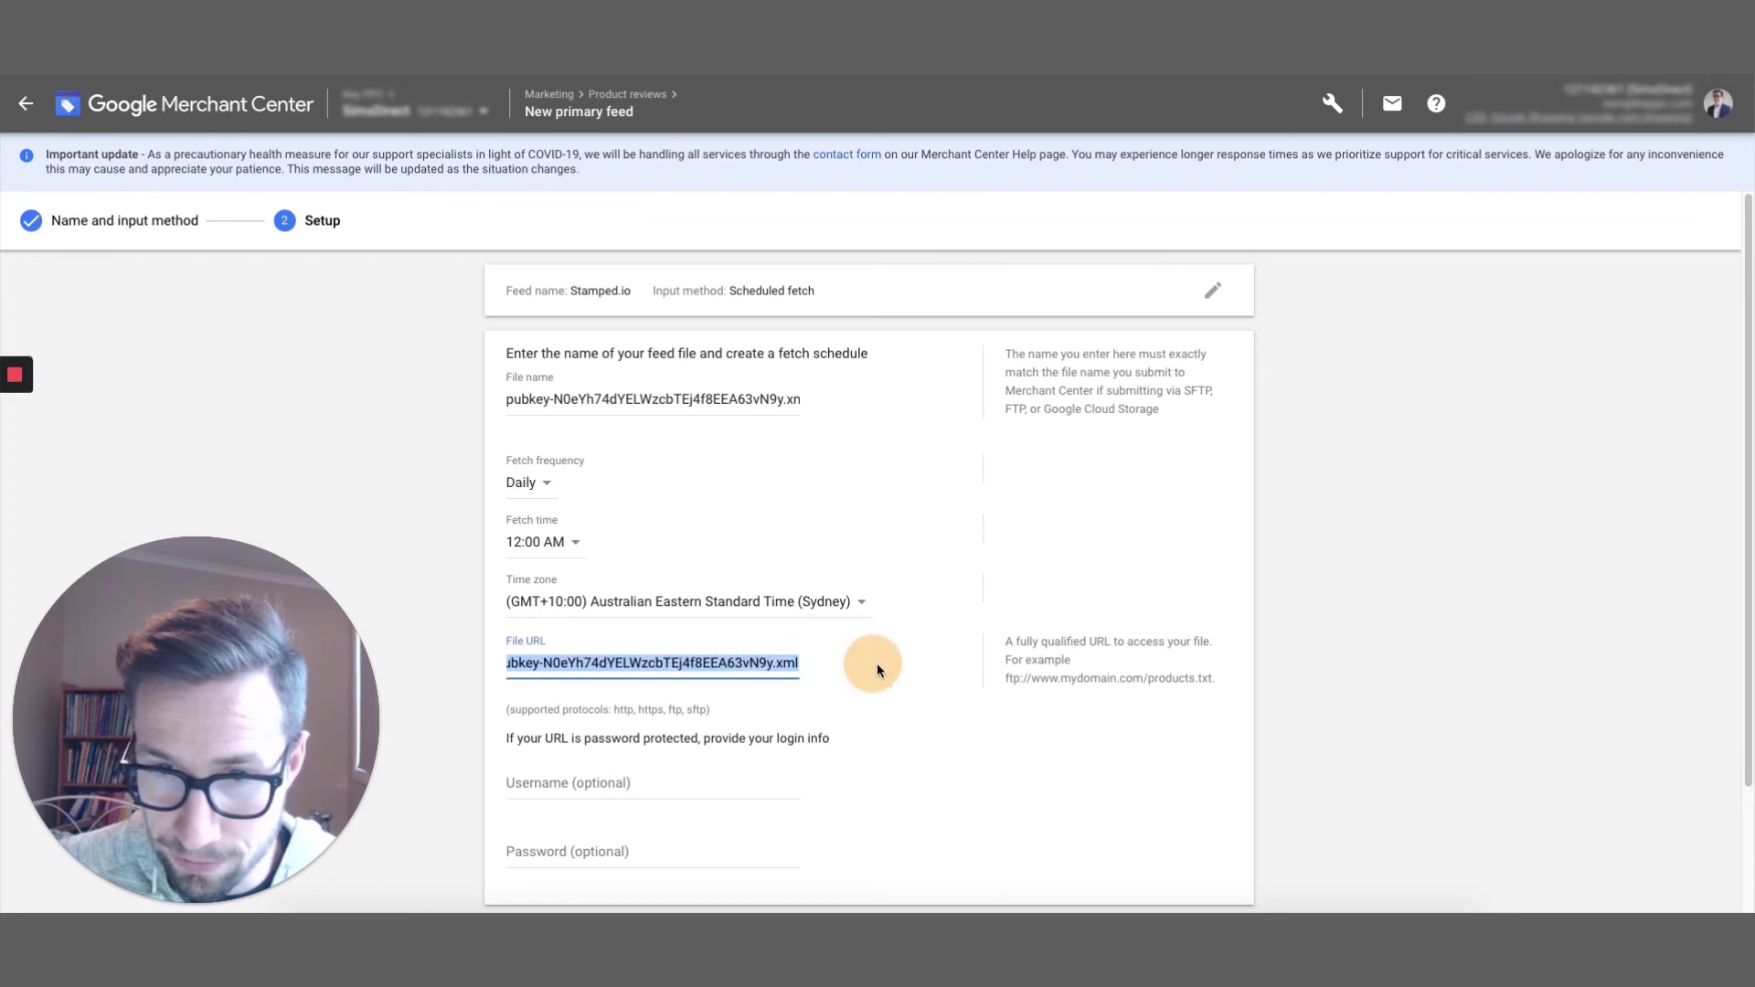
{"action": "left_click", "coordinate": [559, 397]}
{"action": "left_click_drag", "start_coordinate": [634, 406], "coordinate": [527, 403]}
{"action": "left_click", "coordinate": [530, 403]}
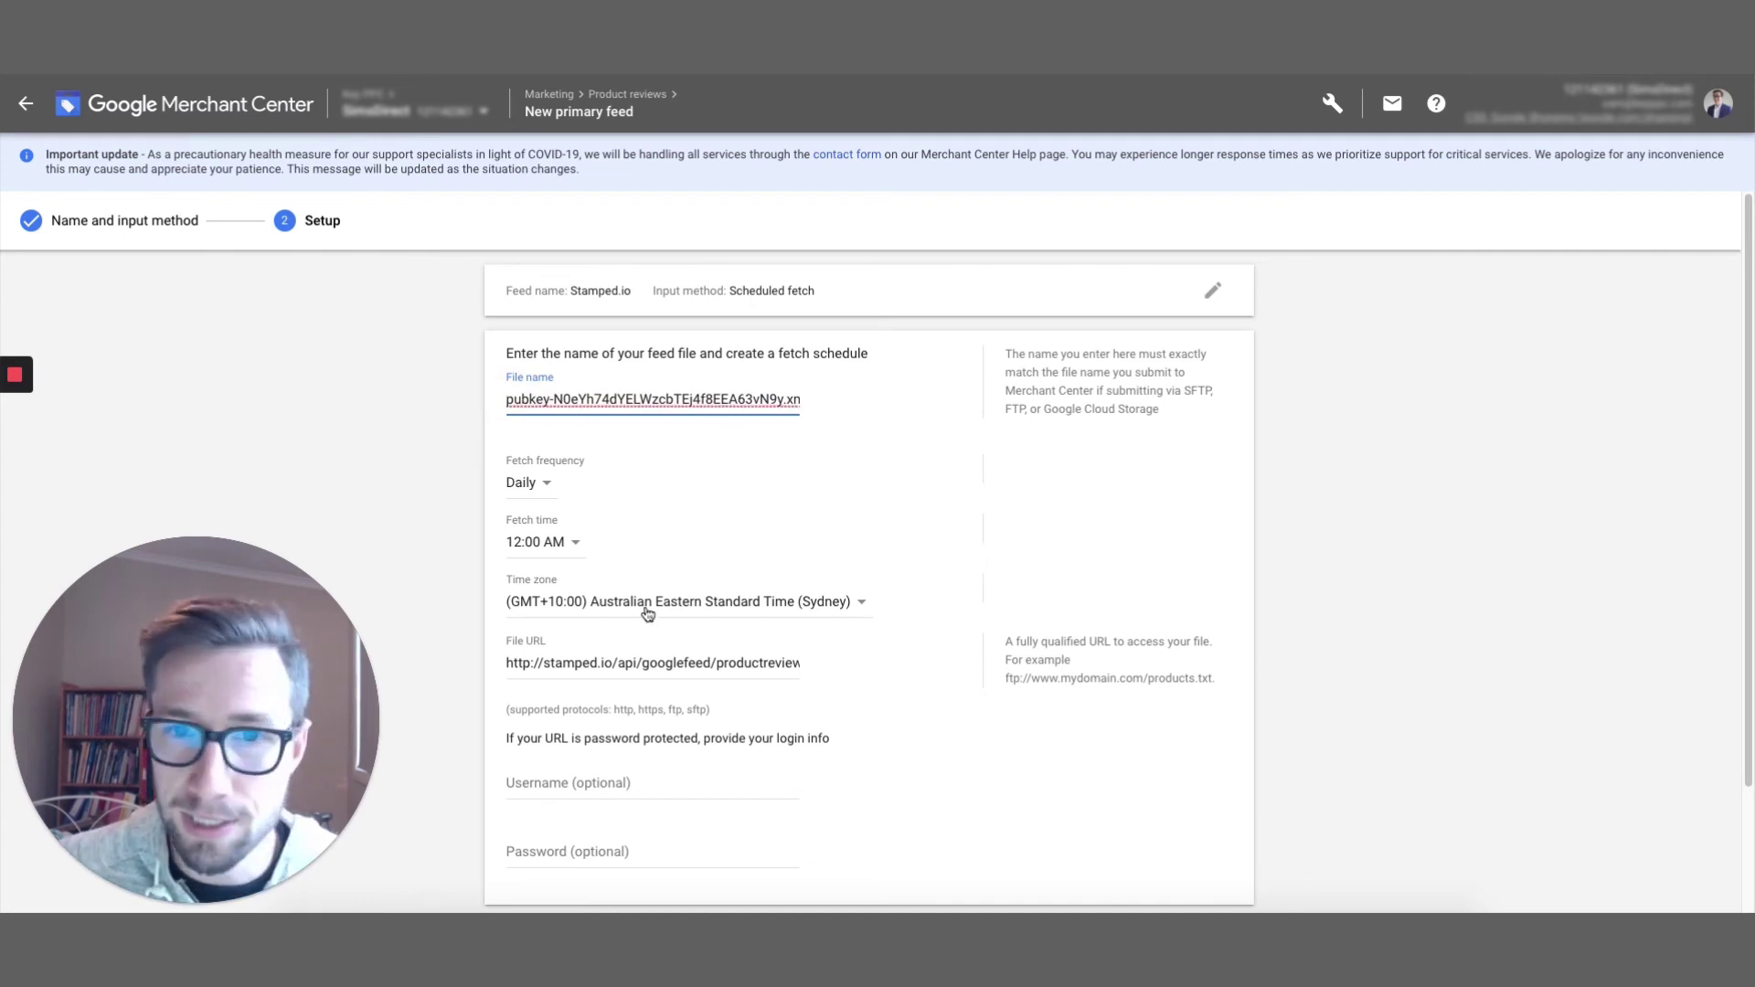
Step: Leave the optional login blank, keep Daily 12:00 AM, and create the feed
{"action": "scroll", "coordinate": [562, 471], "scroll_direction": "down", "scroll_amount": 1}
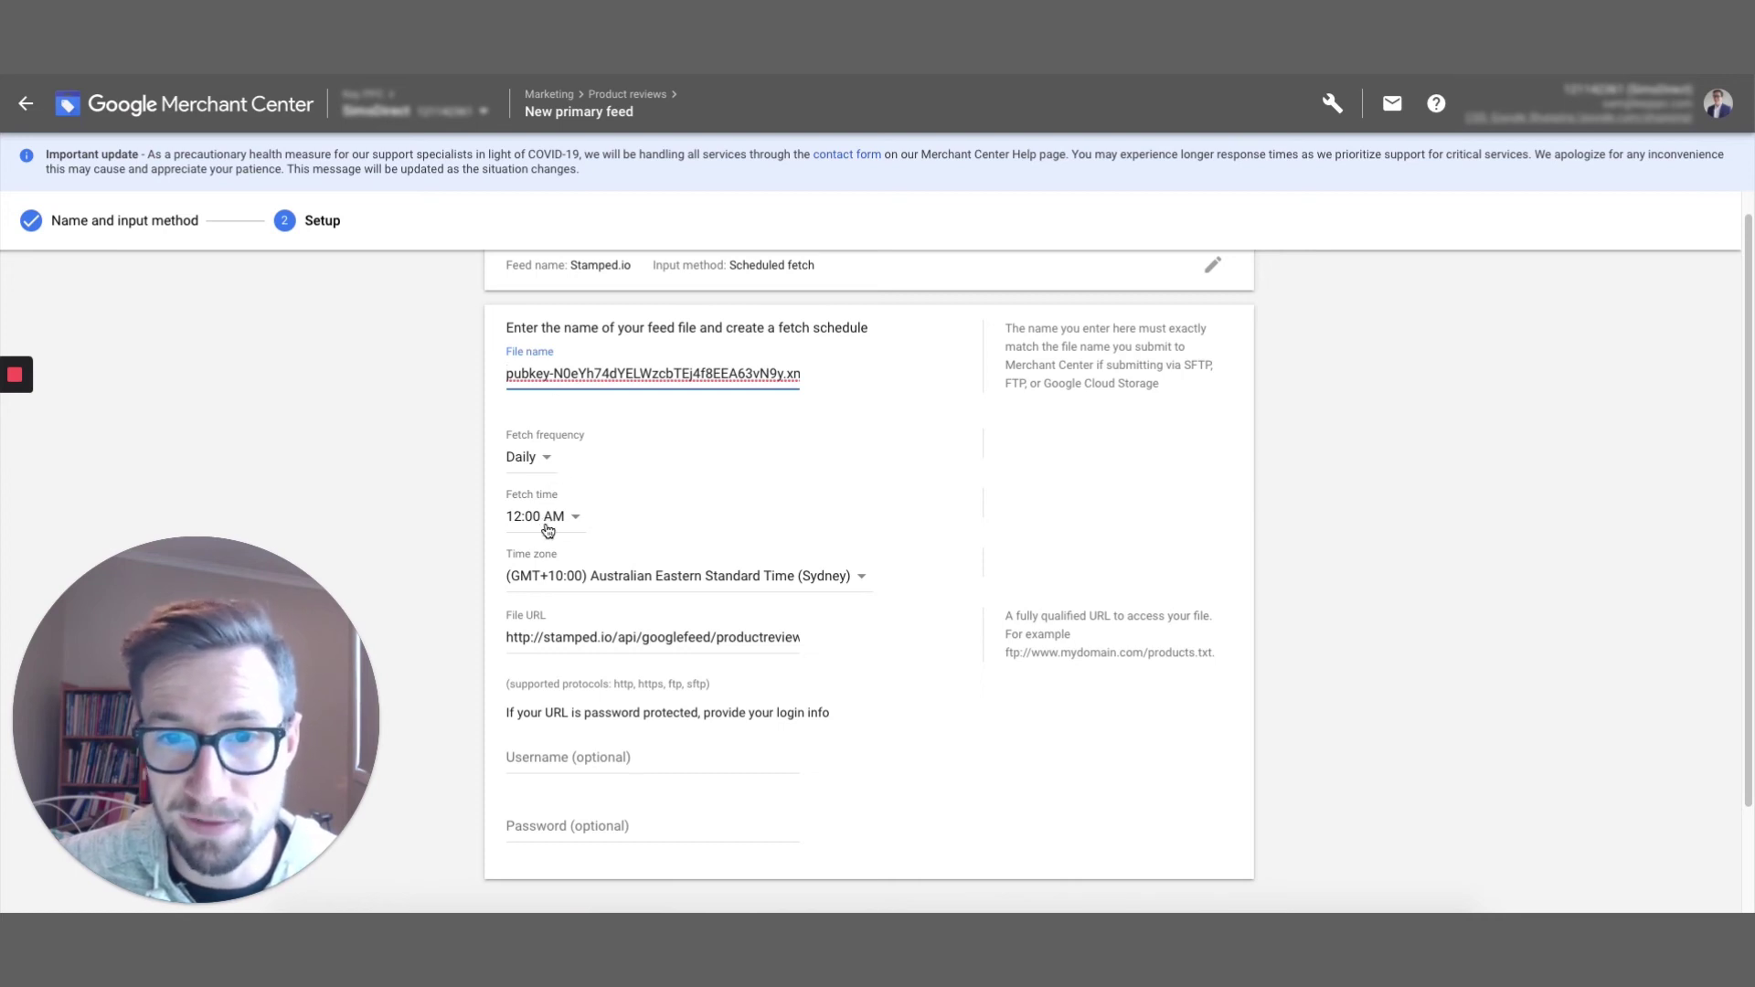
{"action": "scroll", "coordinate": [546, 533], "scroll_direction": "down", "scroll_amount": 1}
{"action": "scroll", "coordinate": [548, 539], "scroll_direction": "down", "scroll_amount": 1}
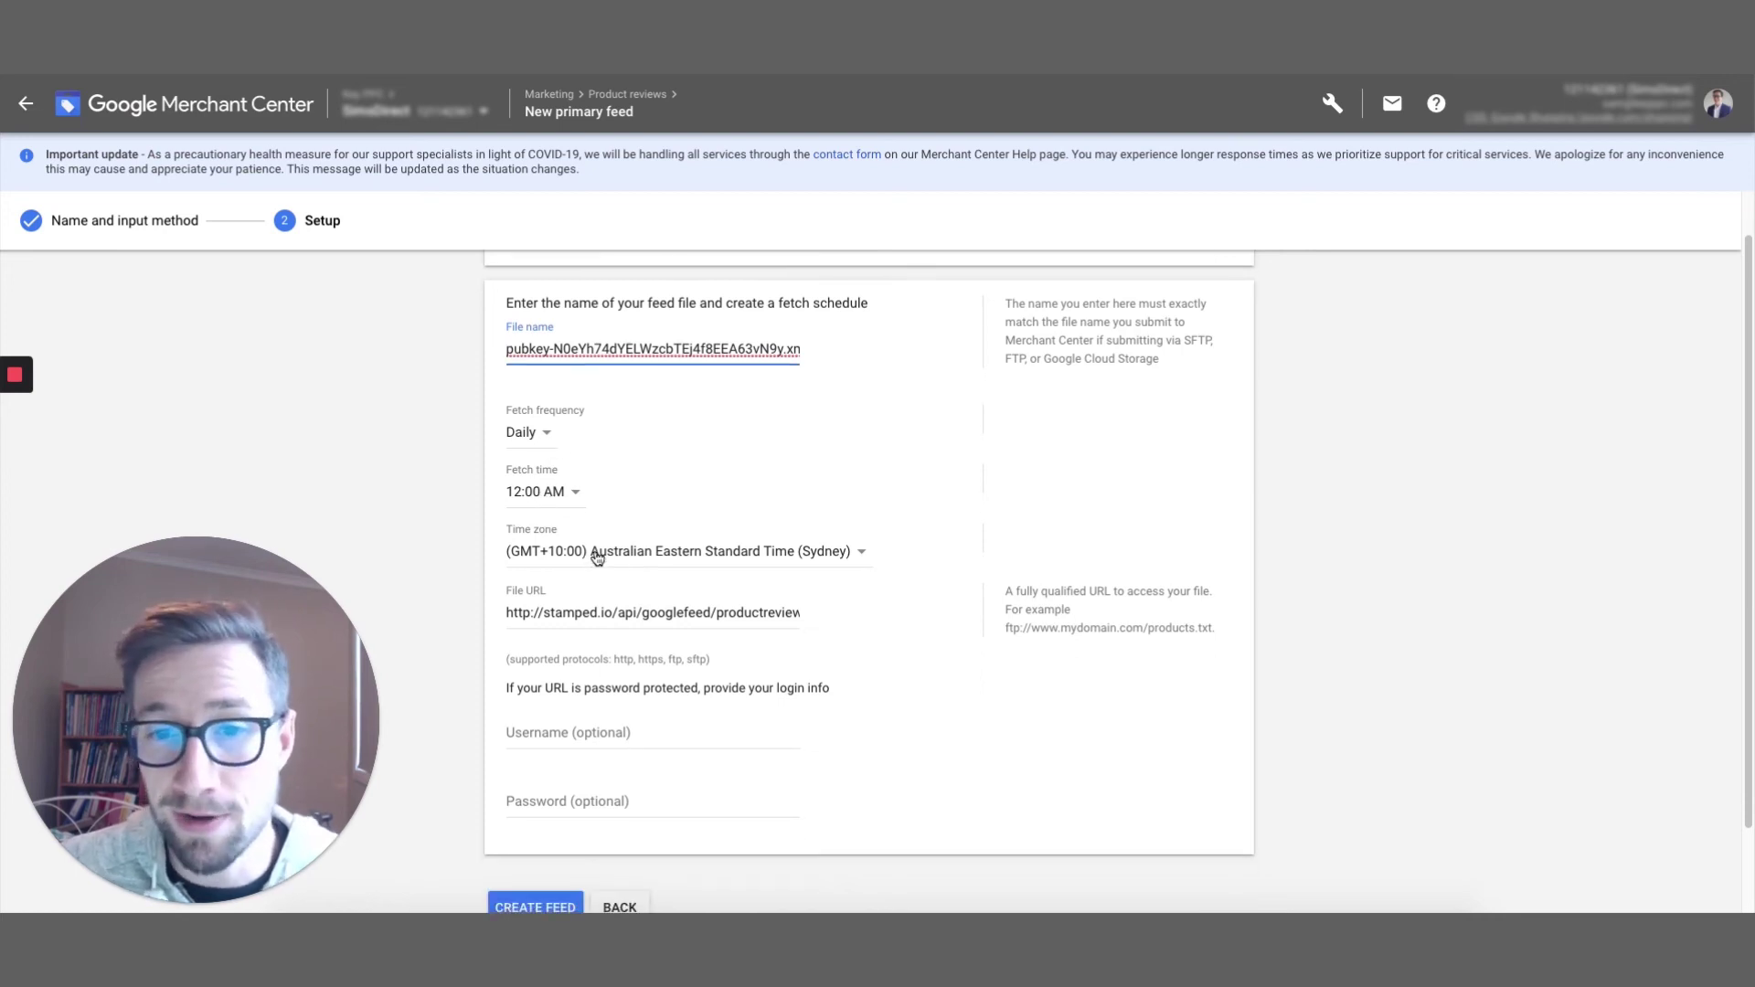
{"action": "scroll", "coordinate": [587, 560], "scroll_direction": "down", "scroll_amount": 2}
{"action": "left_click", "coordinate": [588, 684]}
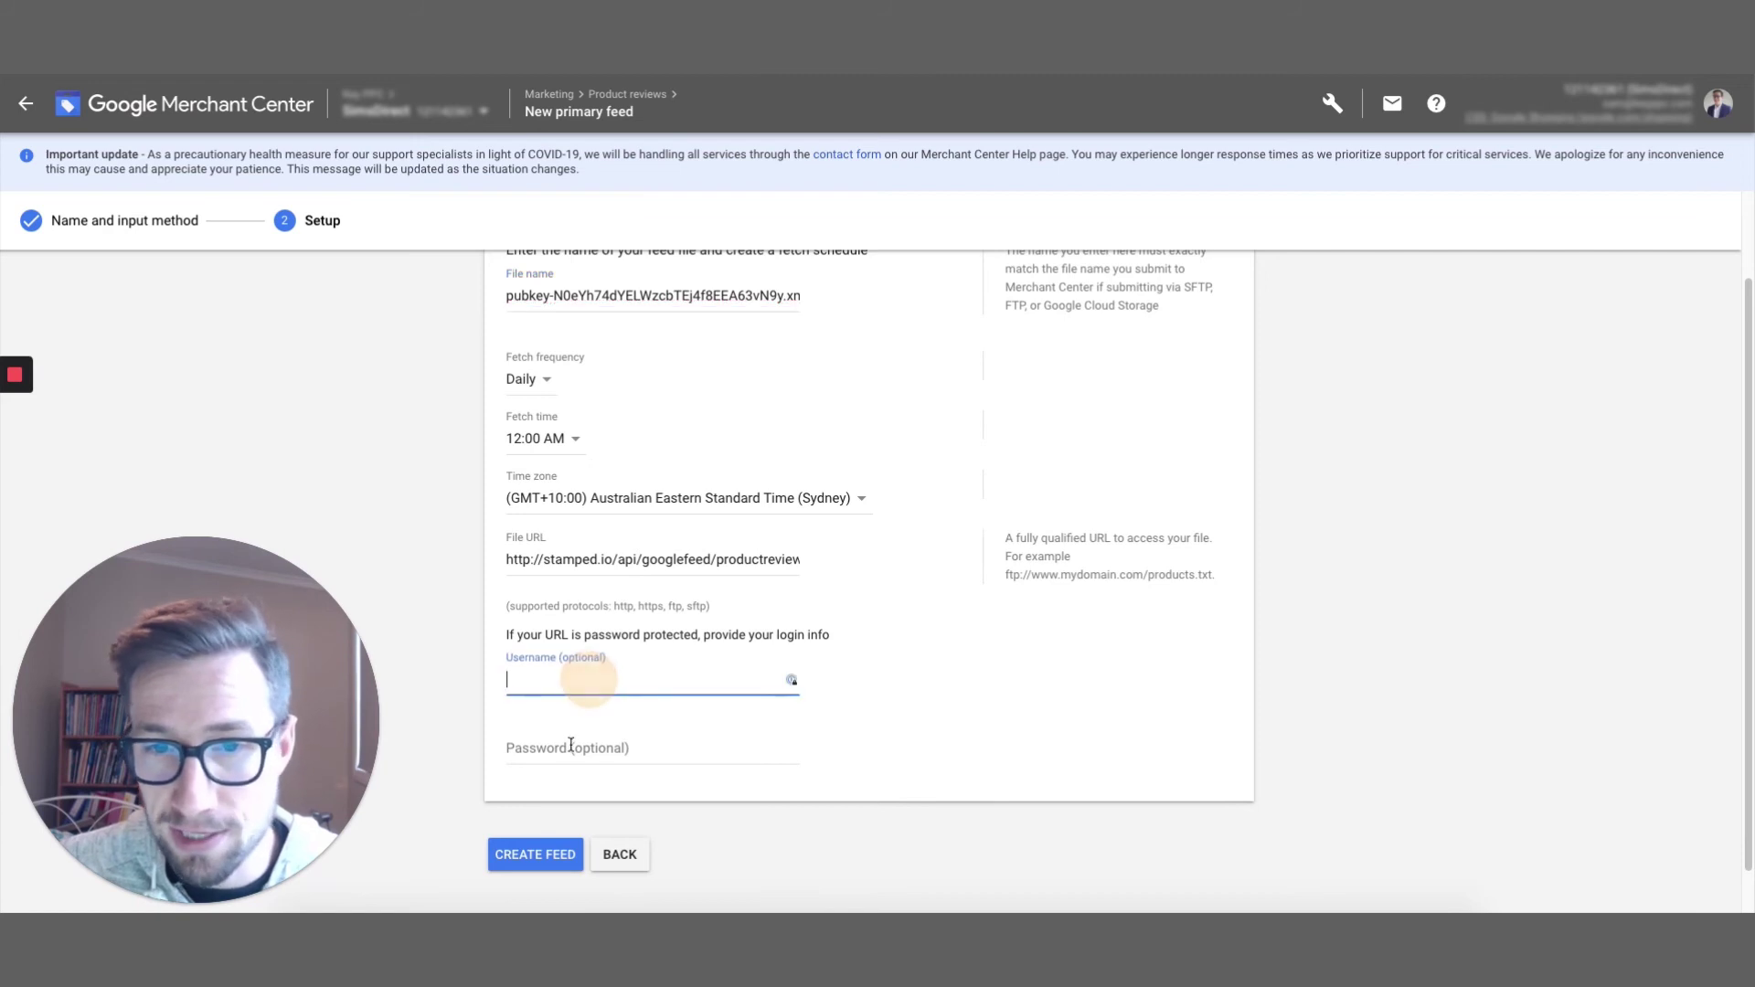
{"action": "key", "text": "Tab"}
{"action": "left_click", "coordinate": [548, 845]}
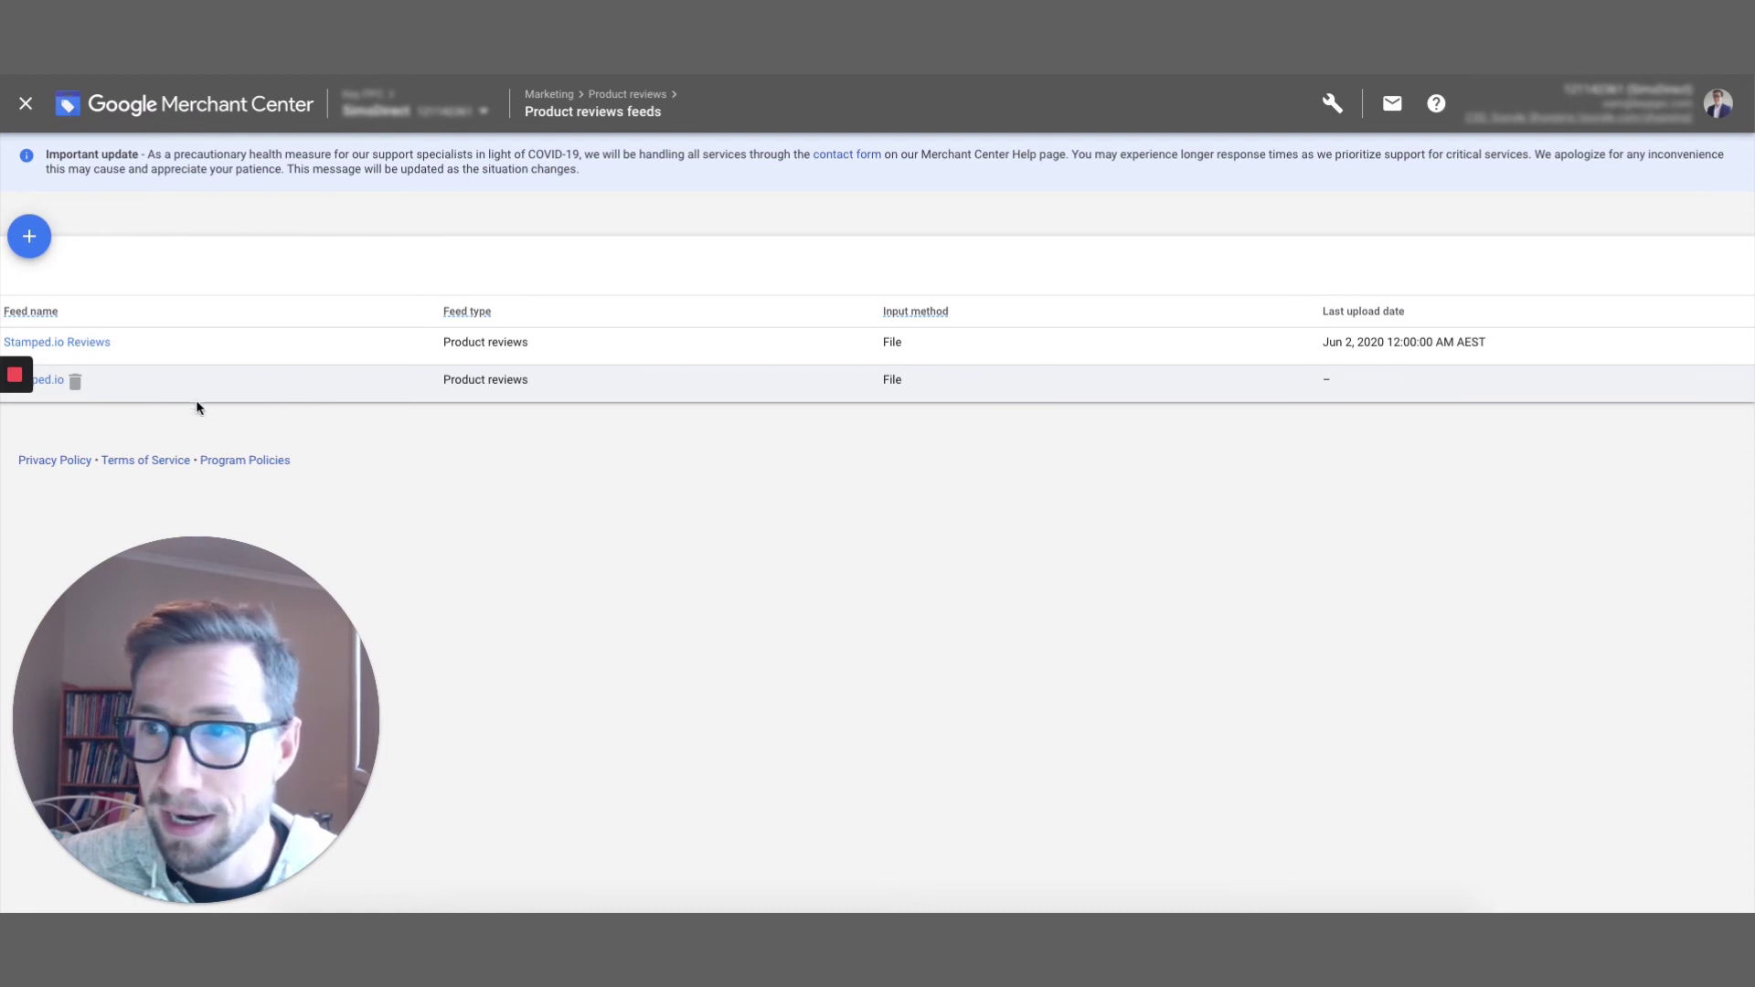
Step: Open the Stamped.io feed's page, which reports no feed ready yet
{"action": "left_click", "coordinate": [49, 378]}
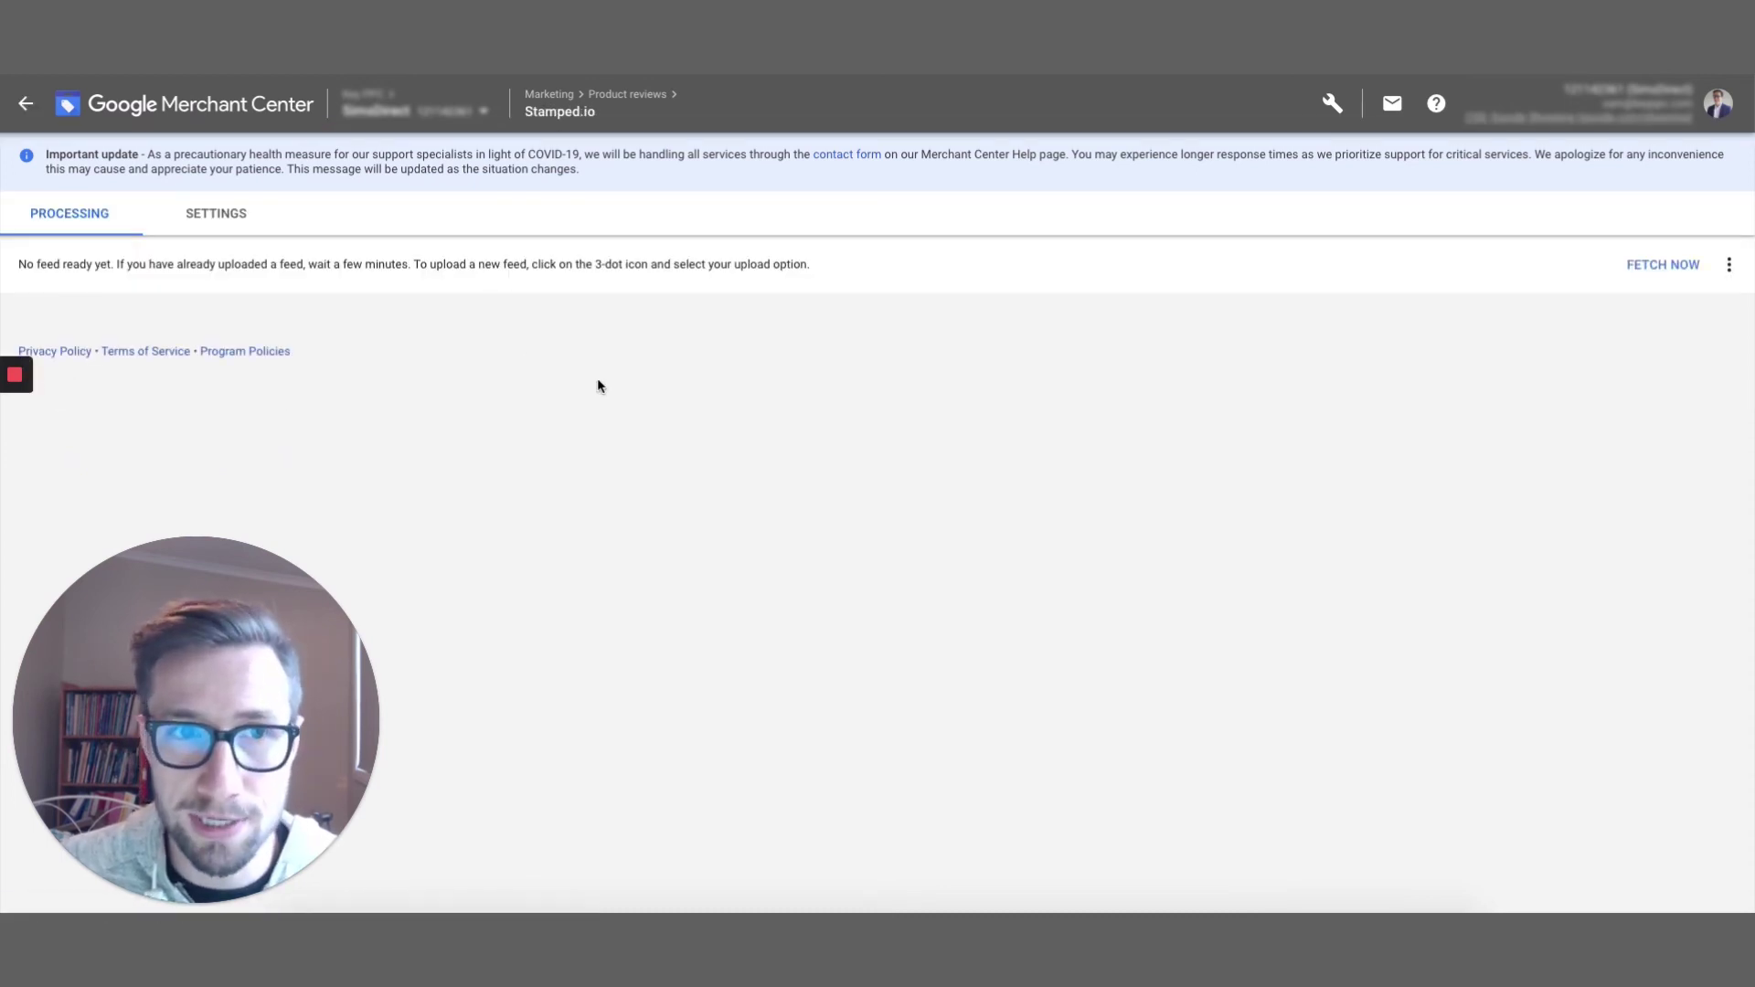
{"action": "left_click_drag", "start_coordinate": [215, 266], "coordinate": [825, 260]}
{"action": "left_click", "coordinate": [862, 263]}
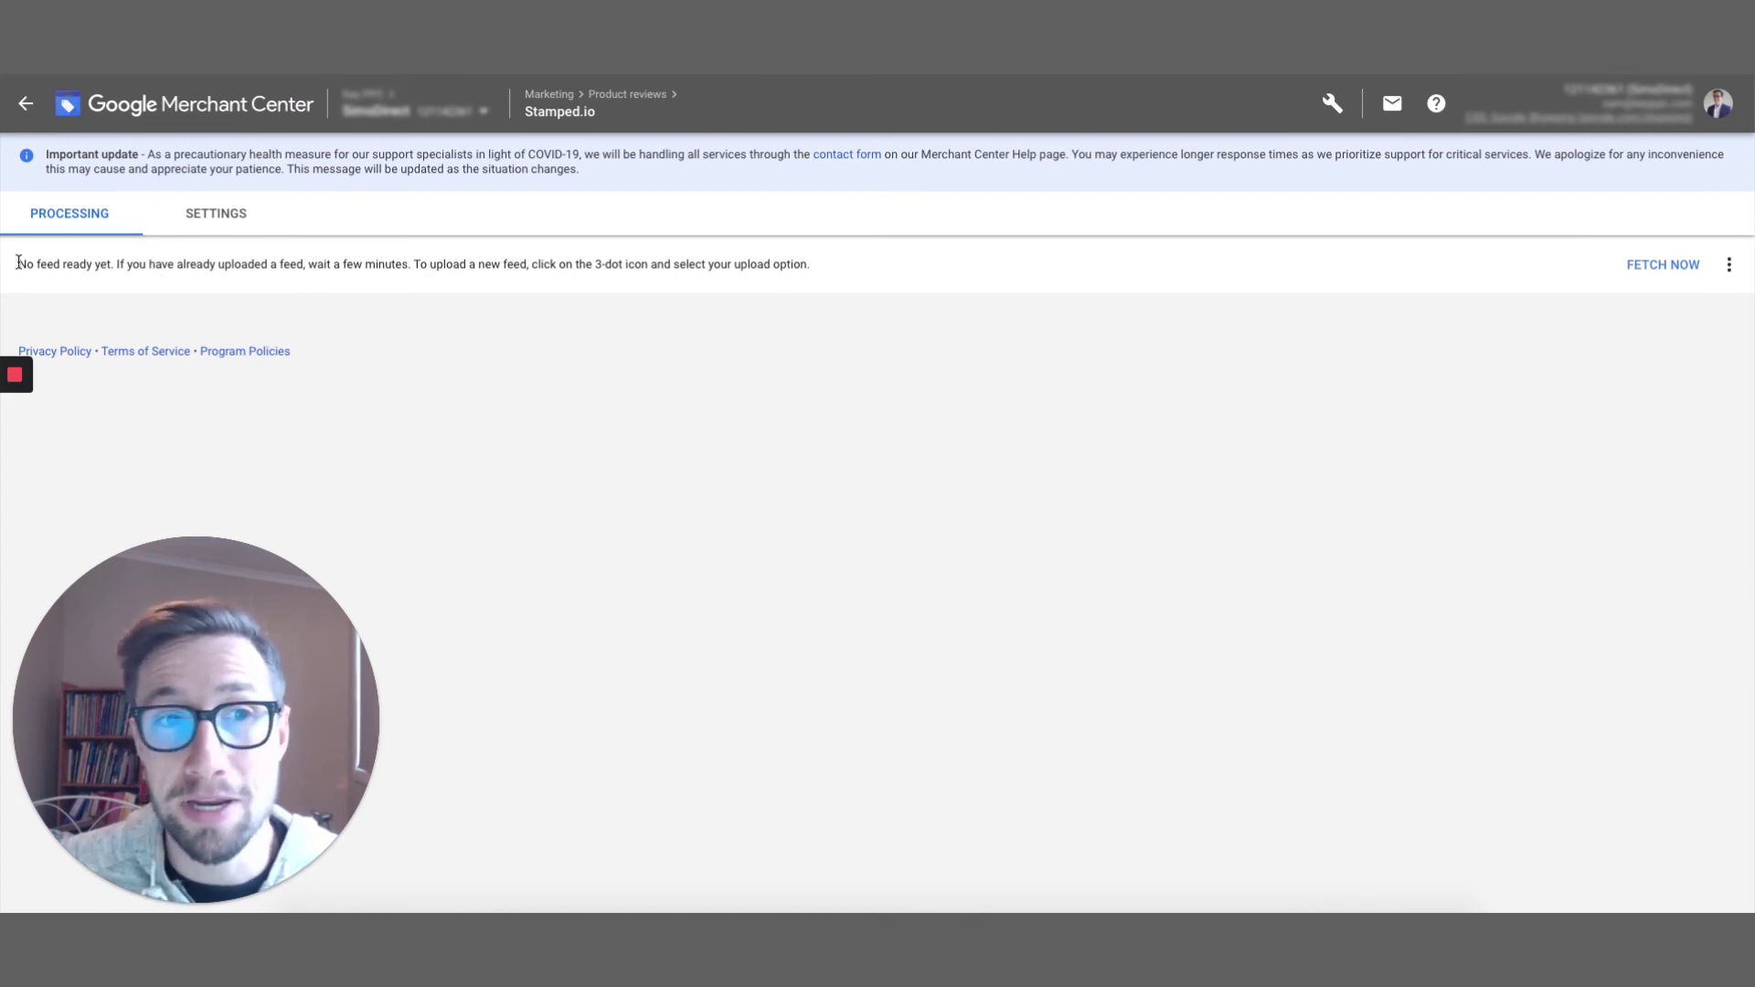
{"action": "left_click_drag", "start_coordinate": [18, 263], "coordinate": [777, 265]}
{"action": "left_click", "coordinate": [837, 263]}
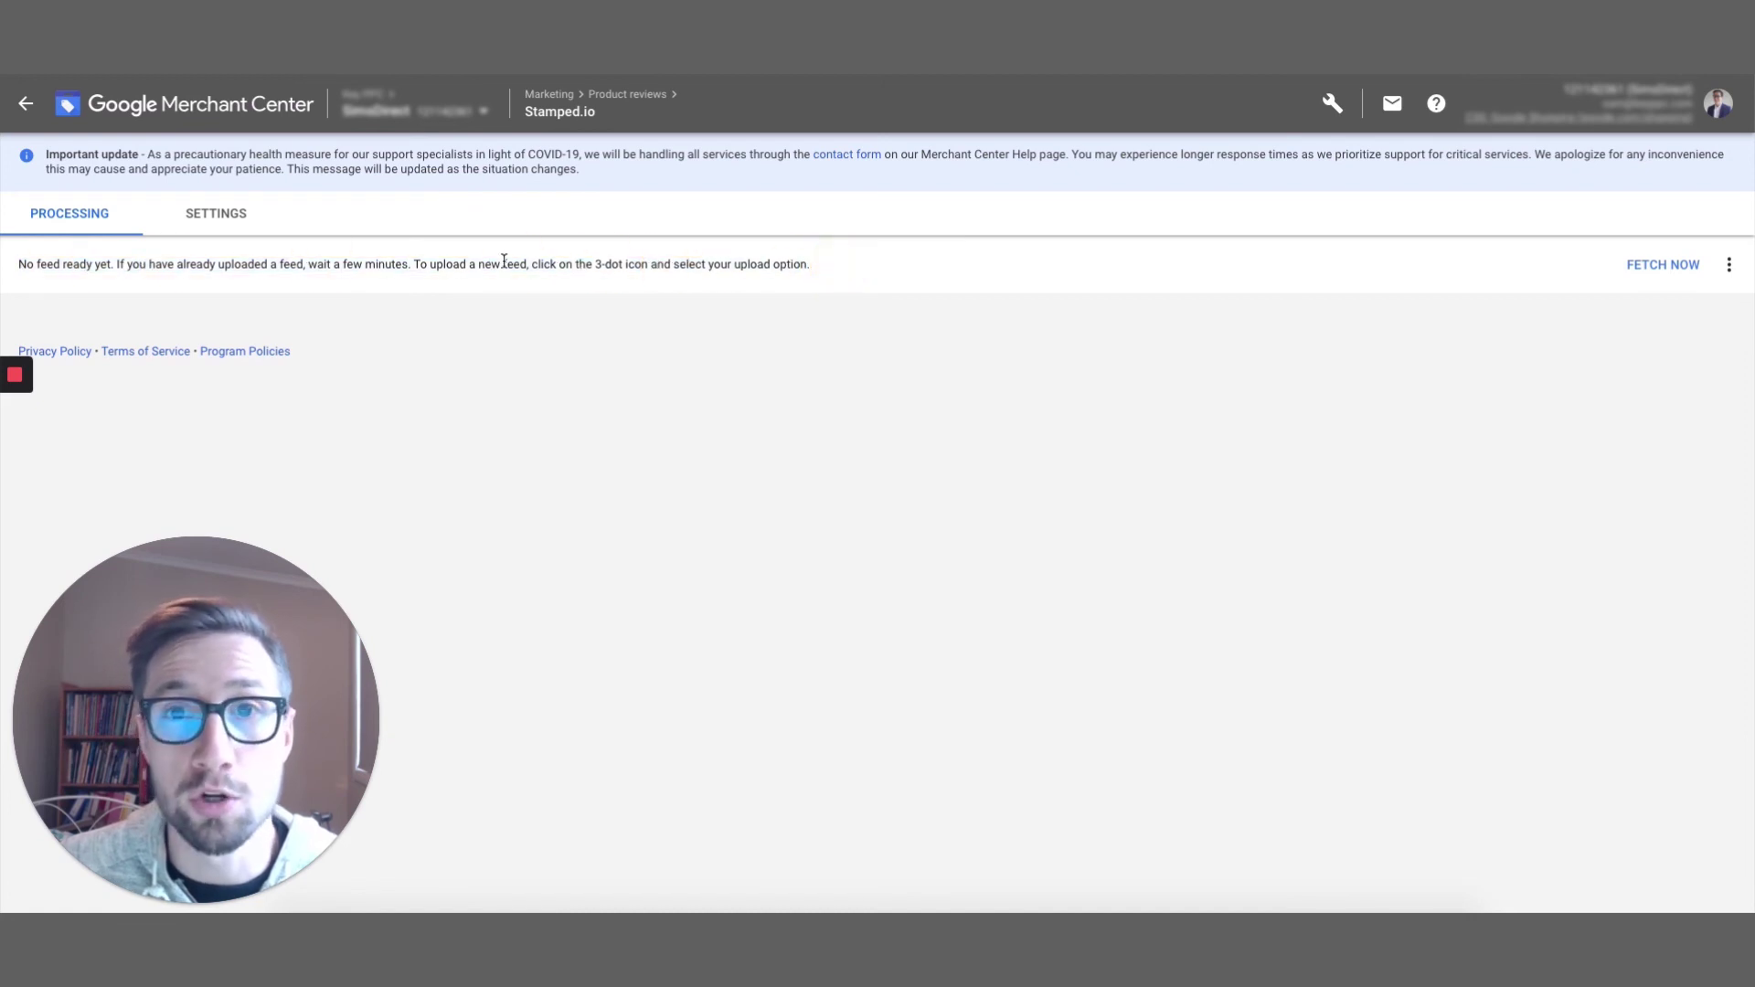